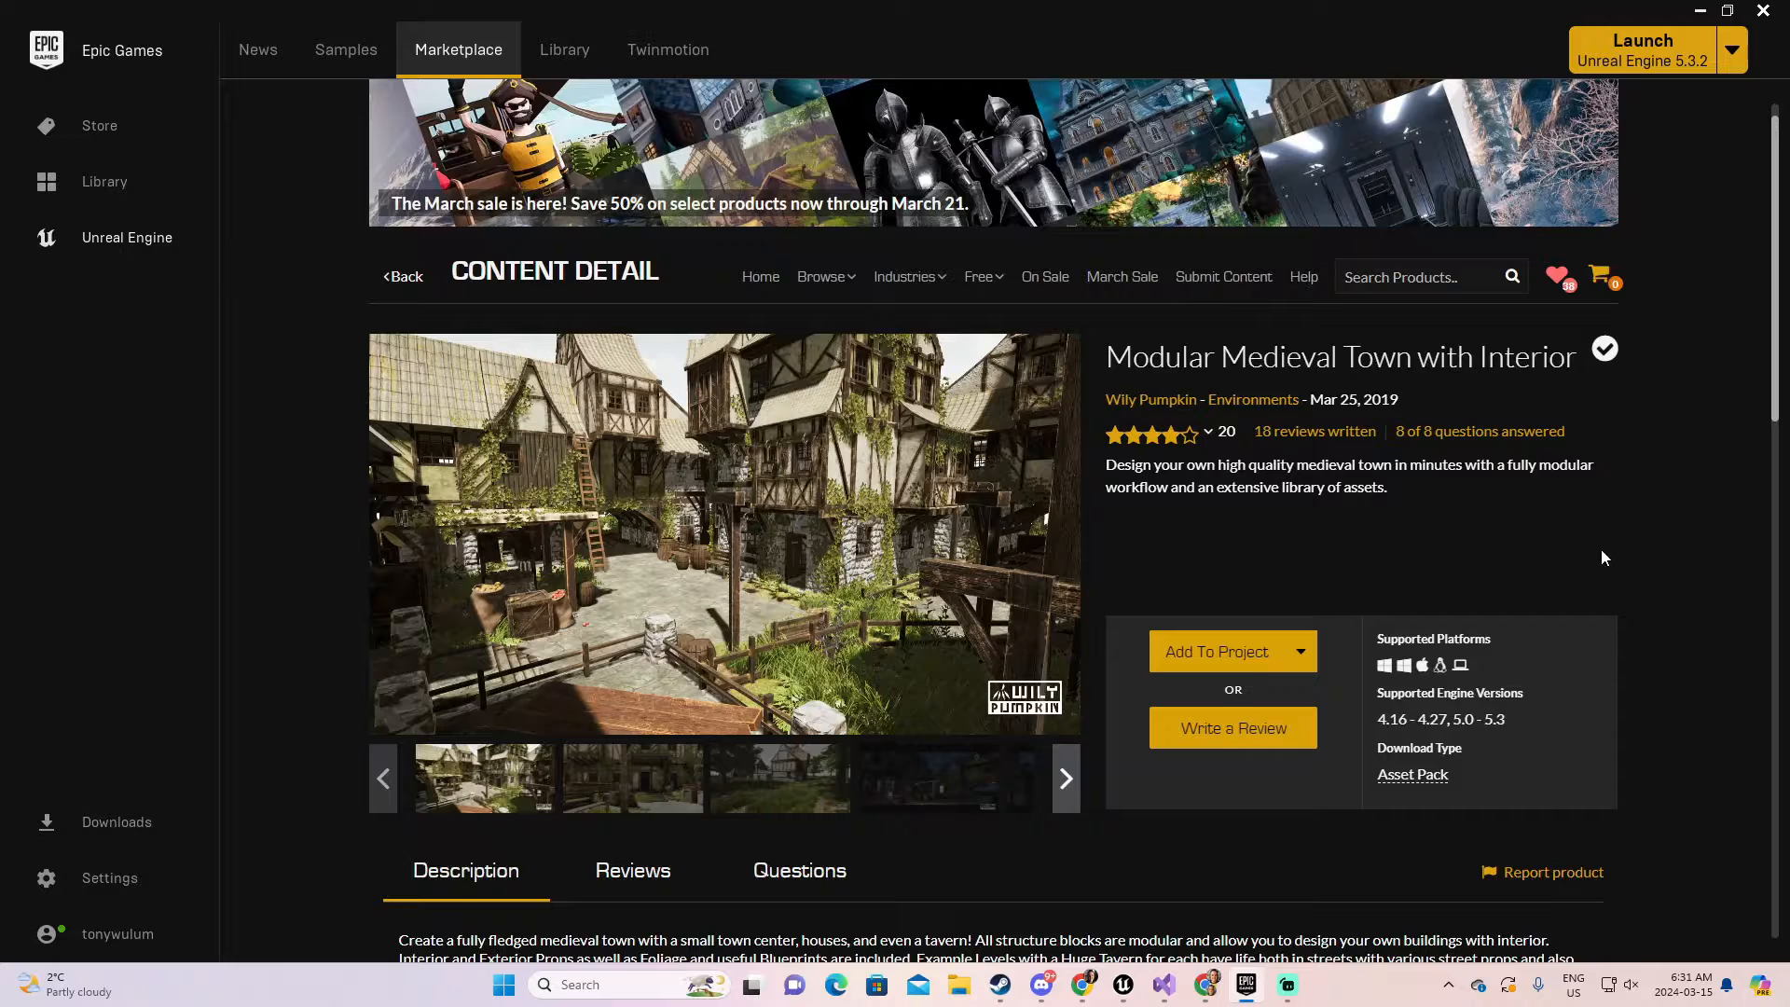
Browse the preview images of the Modular Medieval Town with Interior asset pack.
{"action": "left_click", "coordinate": [653, 791]}
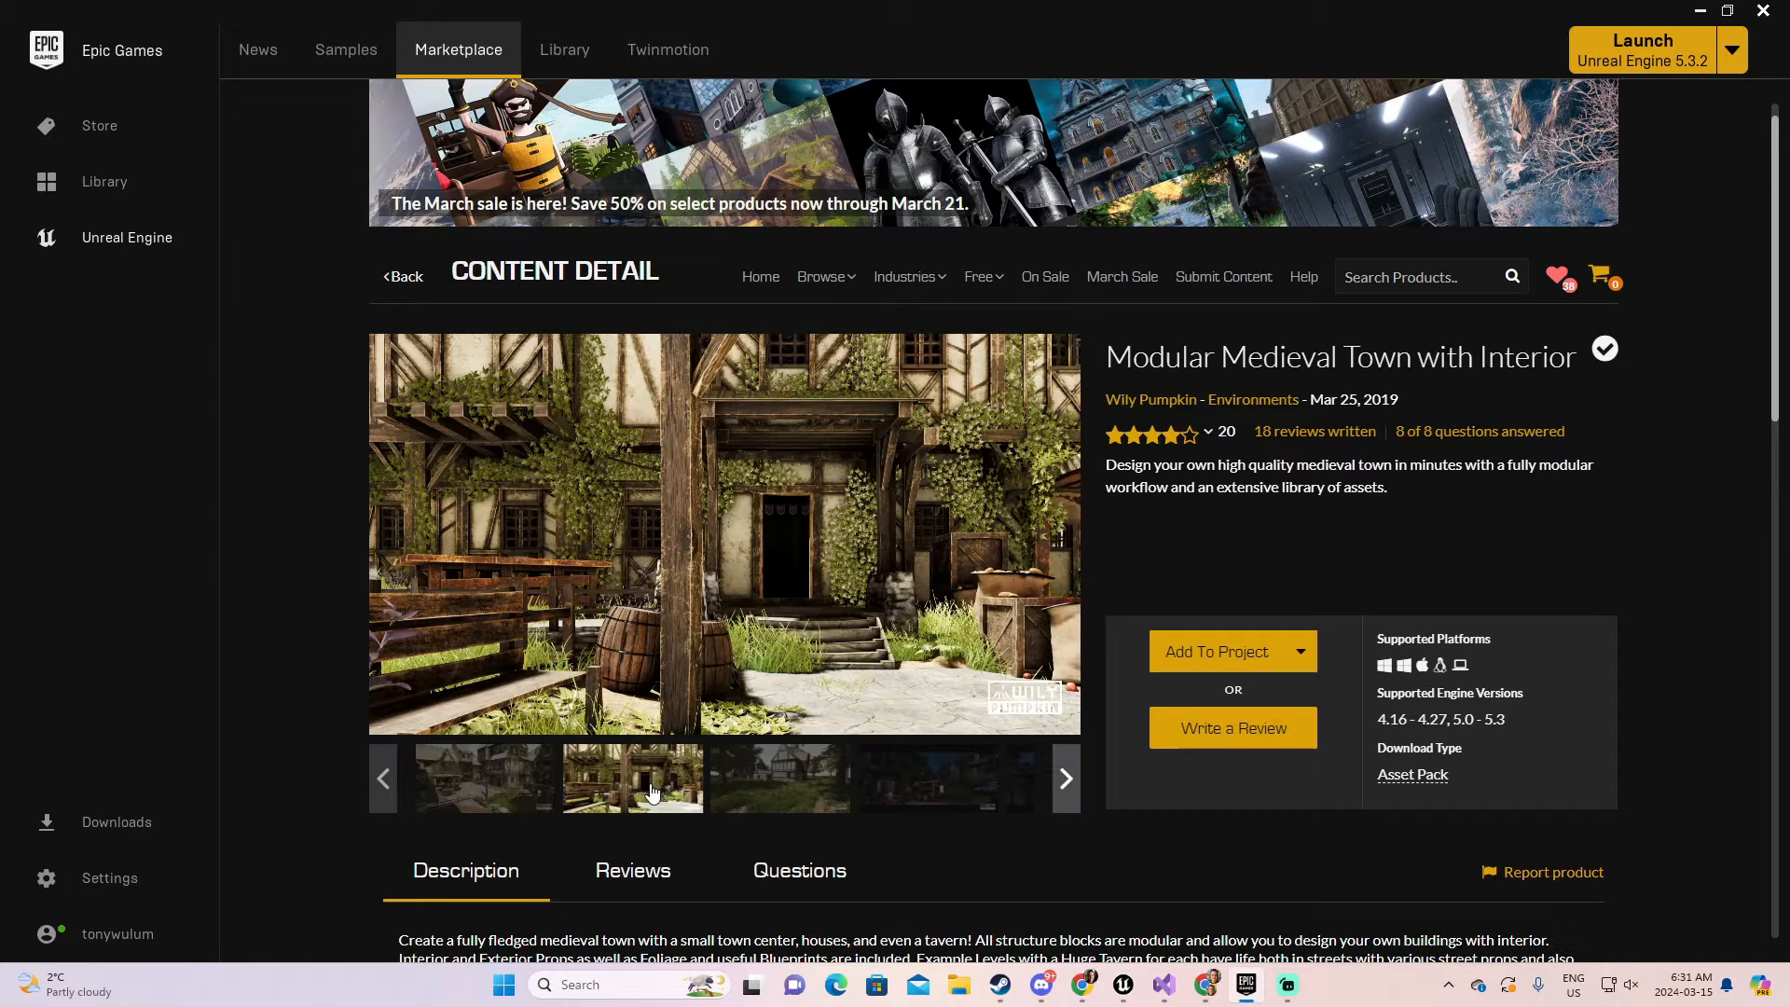
{"action": "left_click", "coordinate": [758, 786]}
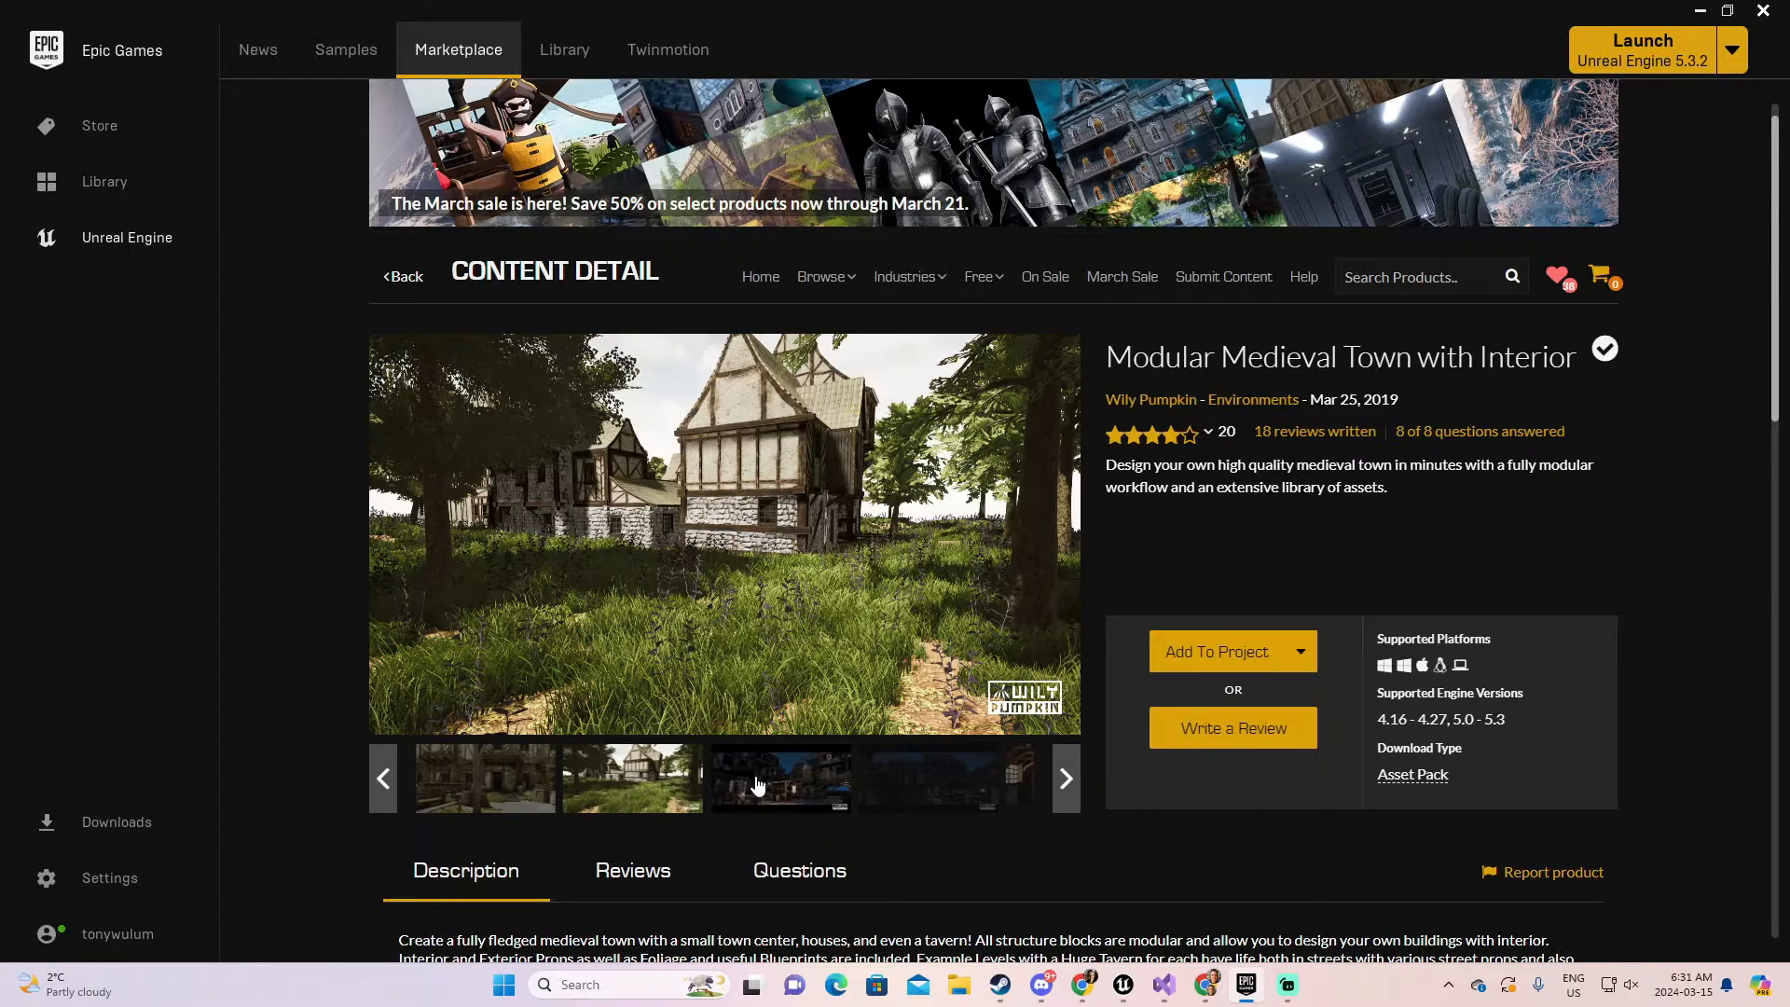
{"action": "left_click", "coordinate": [931, 786]}
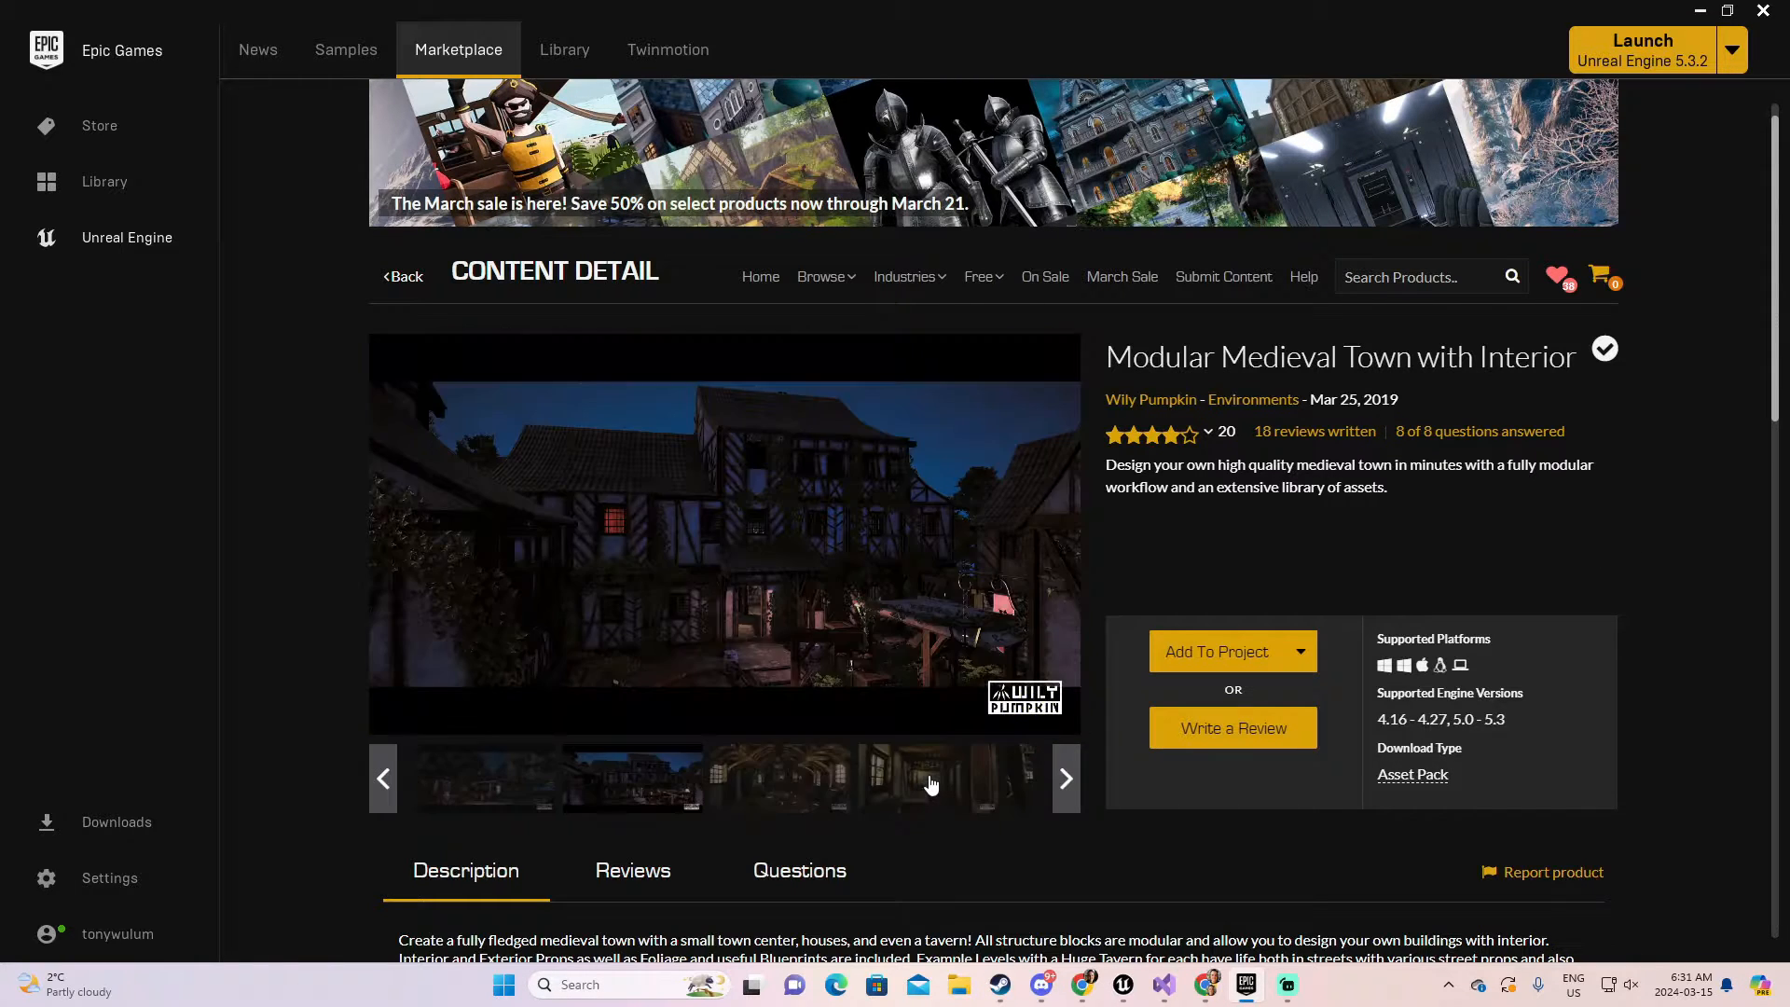
{"action": "left_click", "coordinate": [1019, 783]}
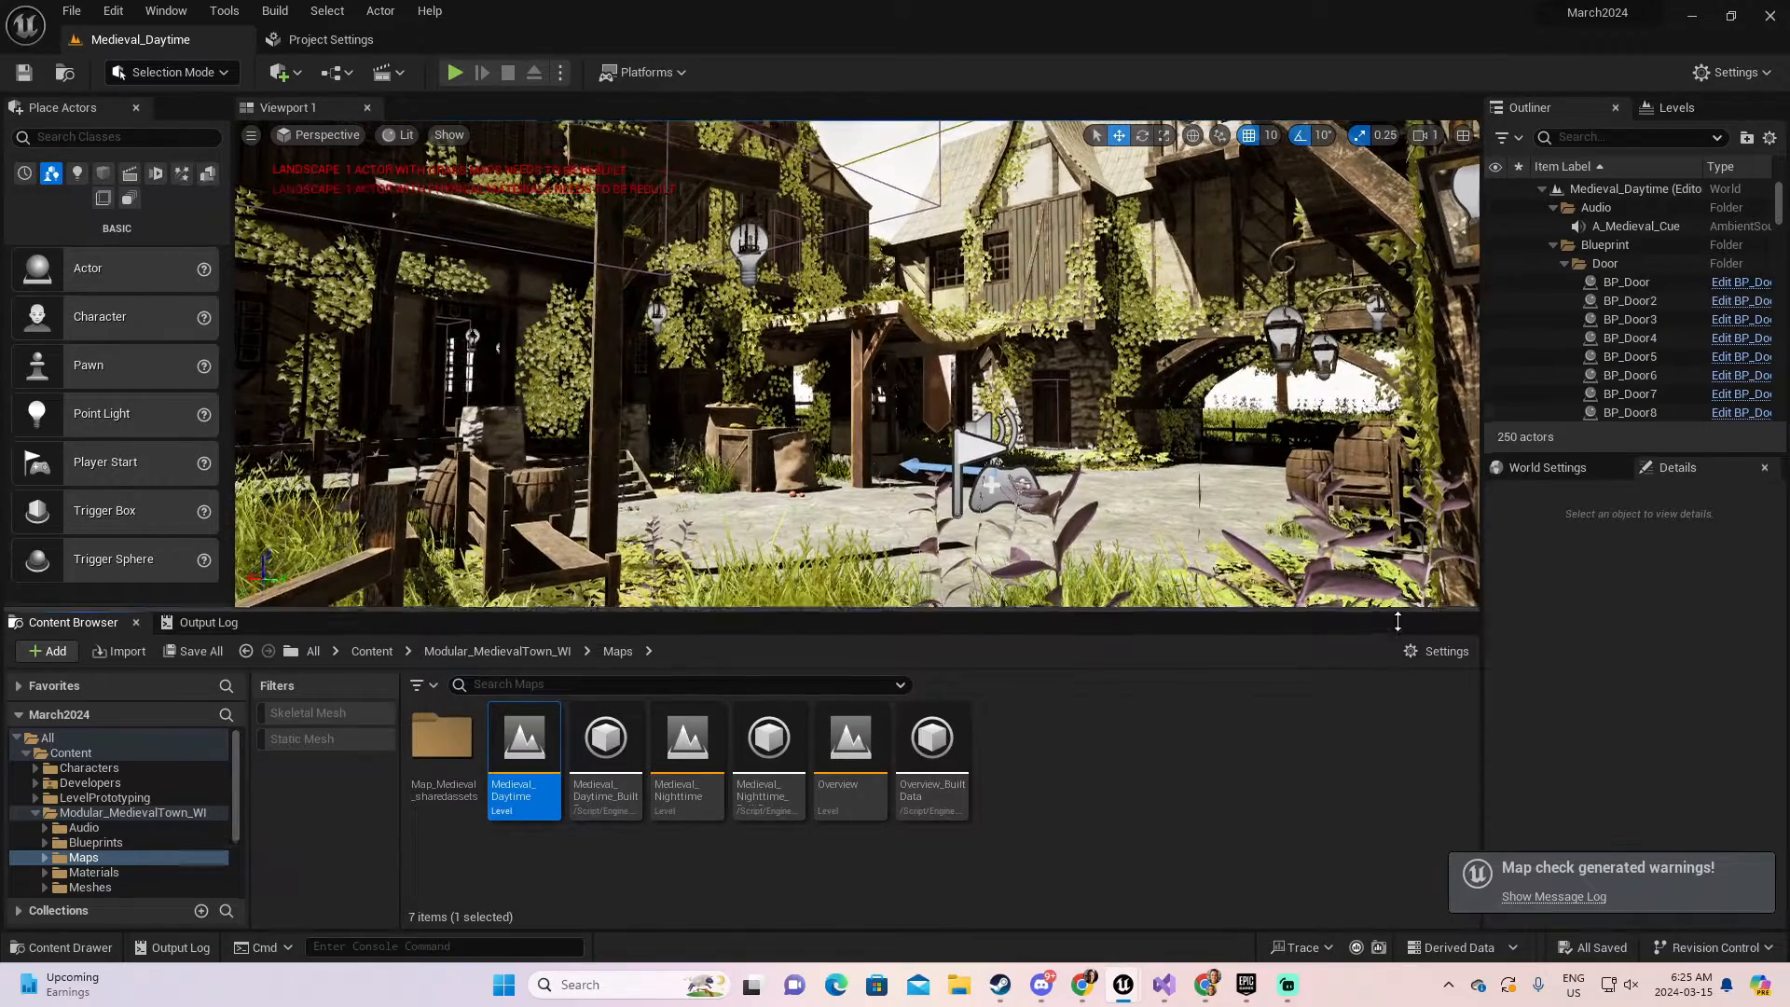
Enlarge the viewport of the Medieval_Daytime level and lower its camera speed to 0.1.
{"action": "left_click_drag", "start_coordinate": [1398, 612], "coordinate": [1398, 686]}
{"action": "right_click_drag", "start_coordinate": [1095, 475], "coordinate": [429, 467]}
{"action": "key", "text": "w"}
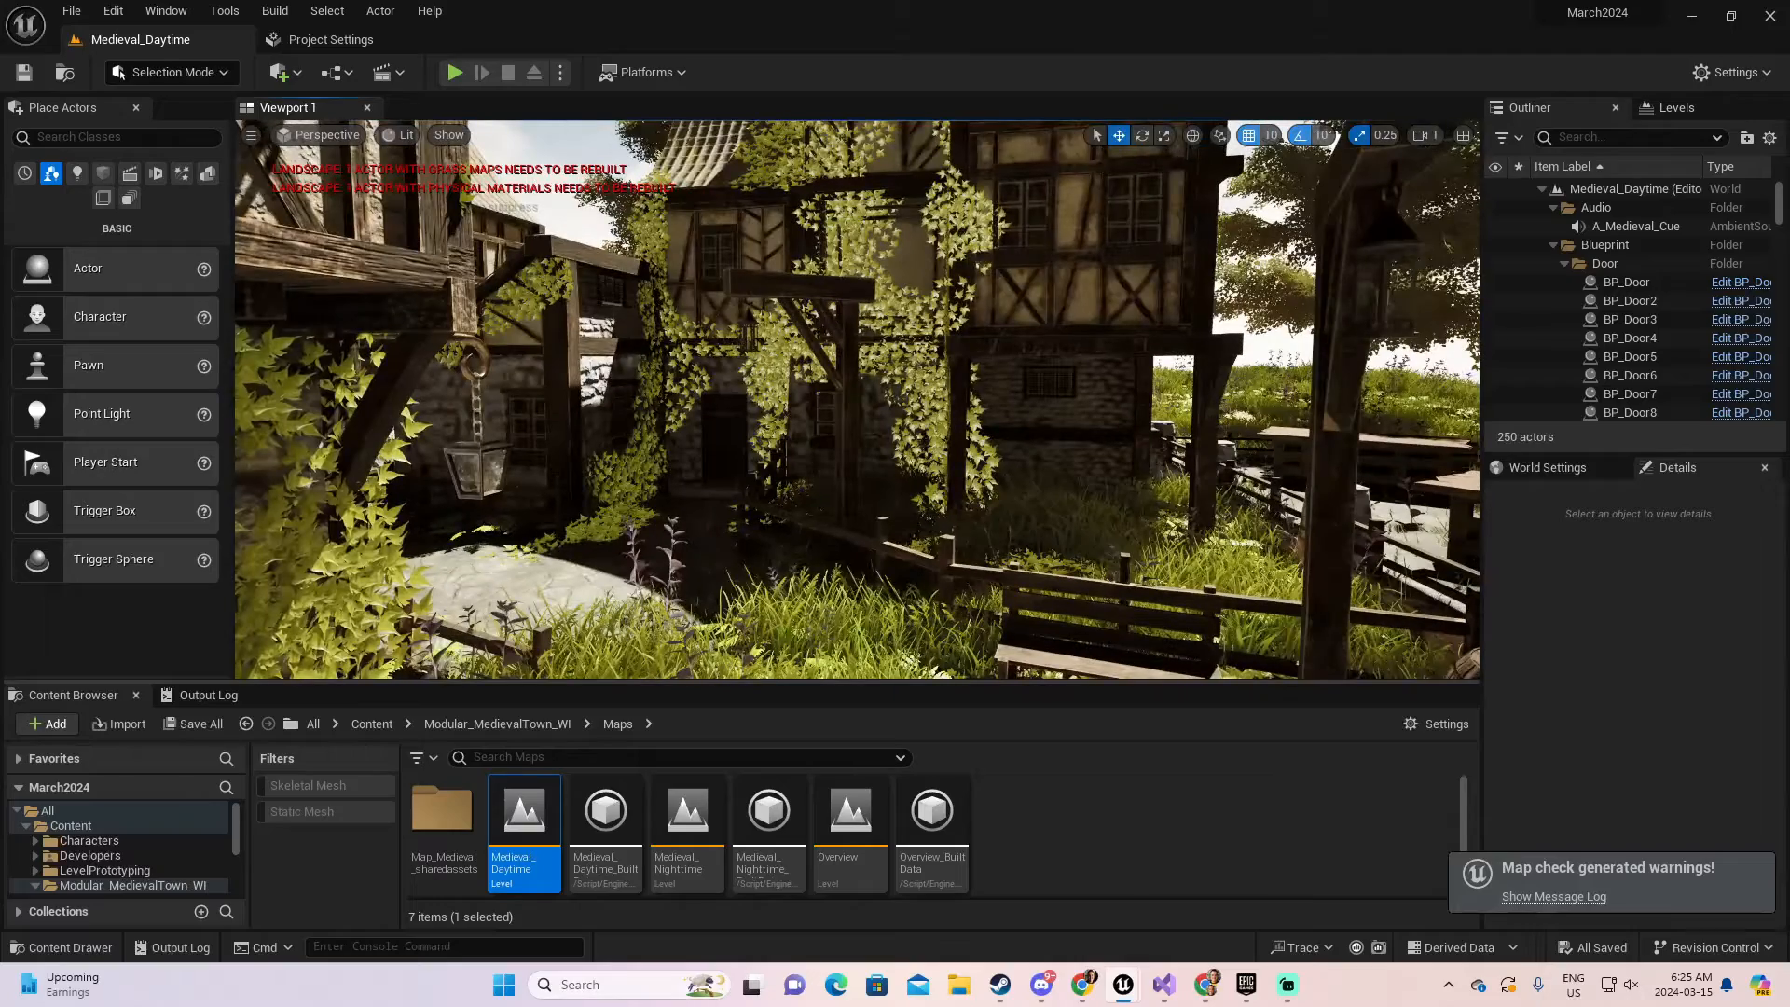
{"action": "left_click", "coordinate": [1432, 131]}
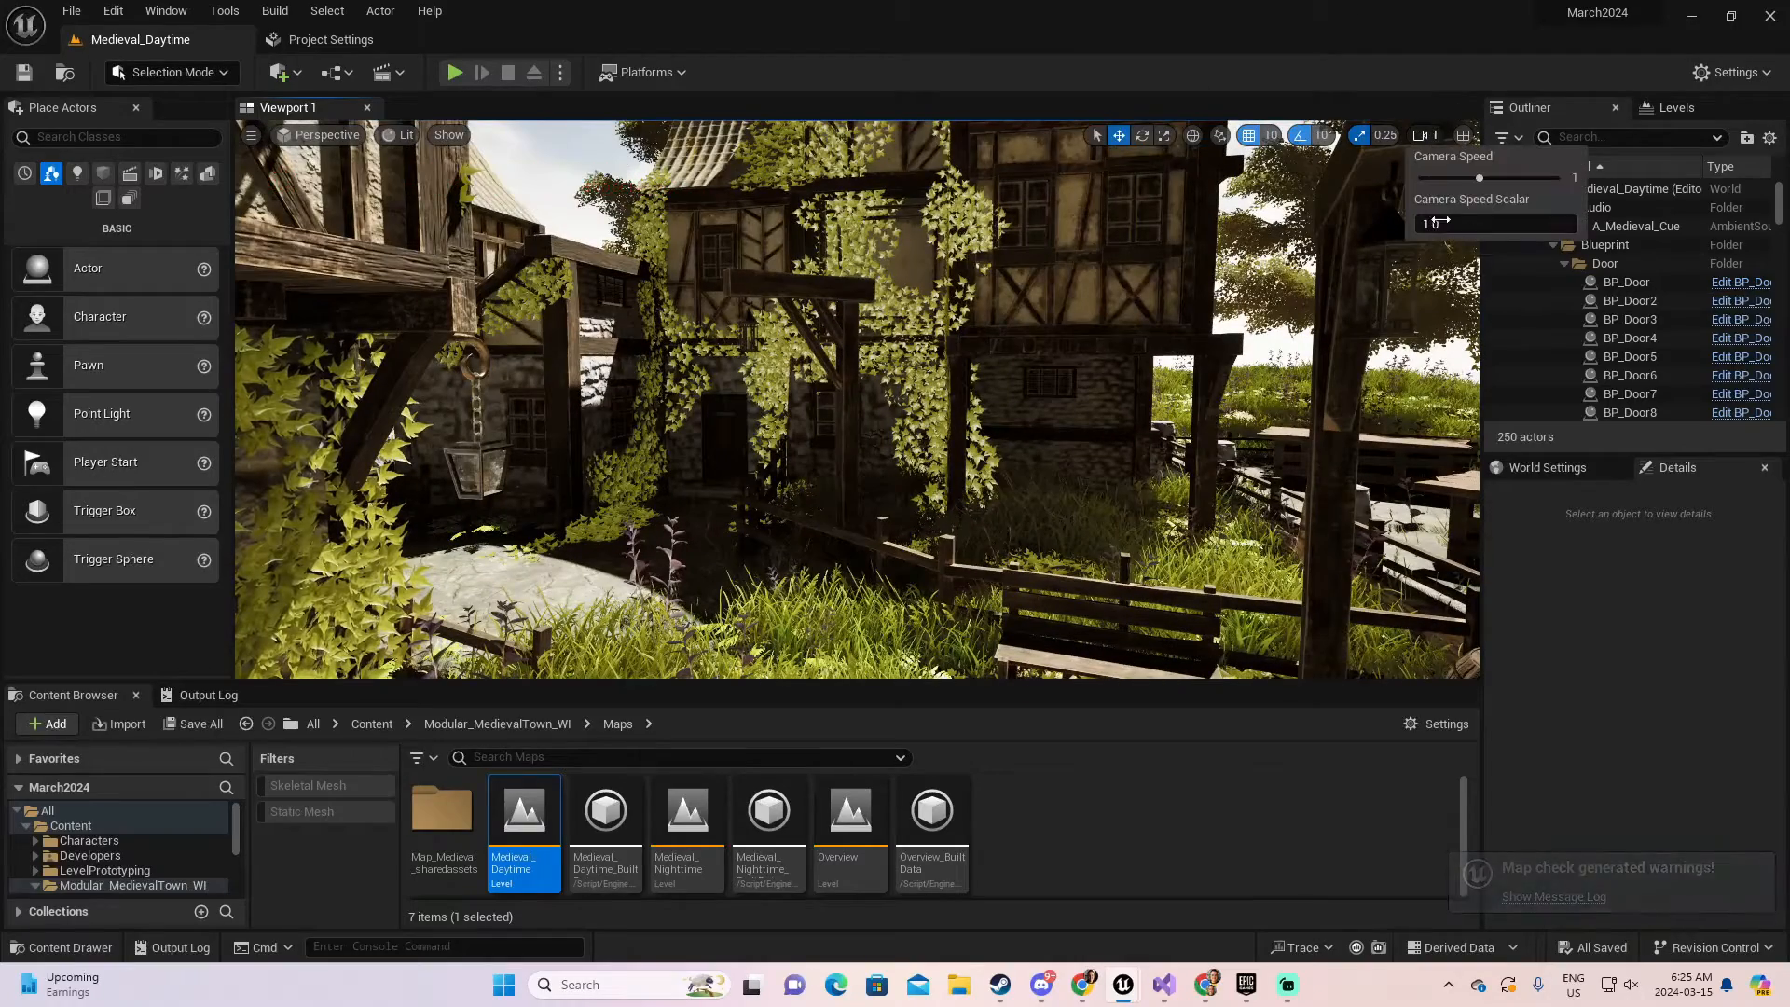
{"action": "left_click", "coordinate": [1441, 174]}
Fly through the Medieval_Daytime level to examine the half-timbered houses and overgrown yards.
{"action": "right_click_drag", "start_coordinate": [1212, 373], "coordinate": [1399, 383]}
{"action": "key", "text": "s"}
{"action": "mouse_move", "coordinate": [1445, 177]}
{"action": "right_mouse_down"}
{"action": "mouse_move", "coordinate": [1520, 179]}
{"action": "mouse_move", "coordinate": [1438, 183]}
{"action": "right_mouse_up"}
{"action": "key", "text": "w"}
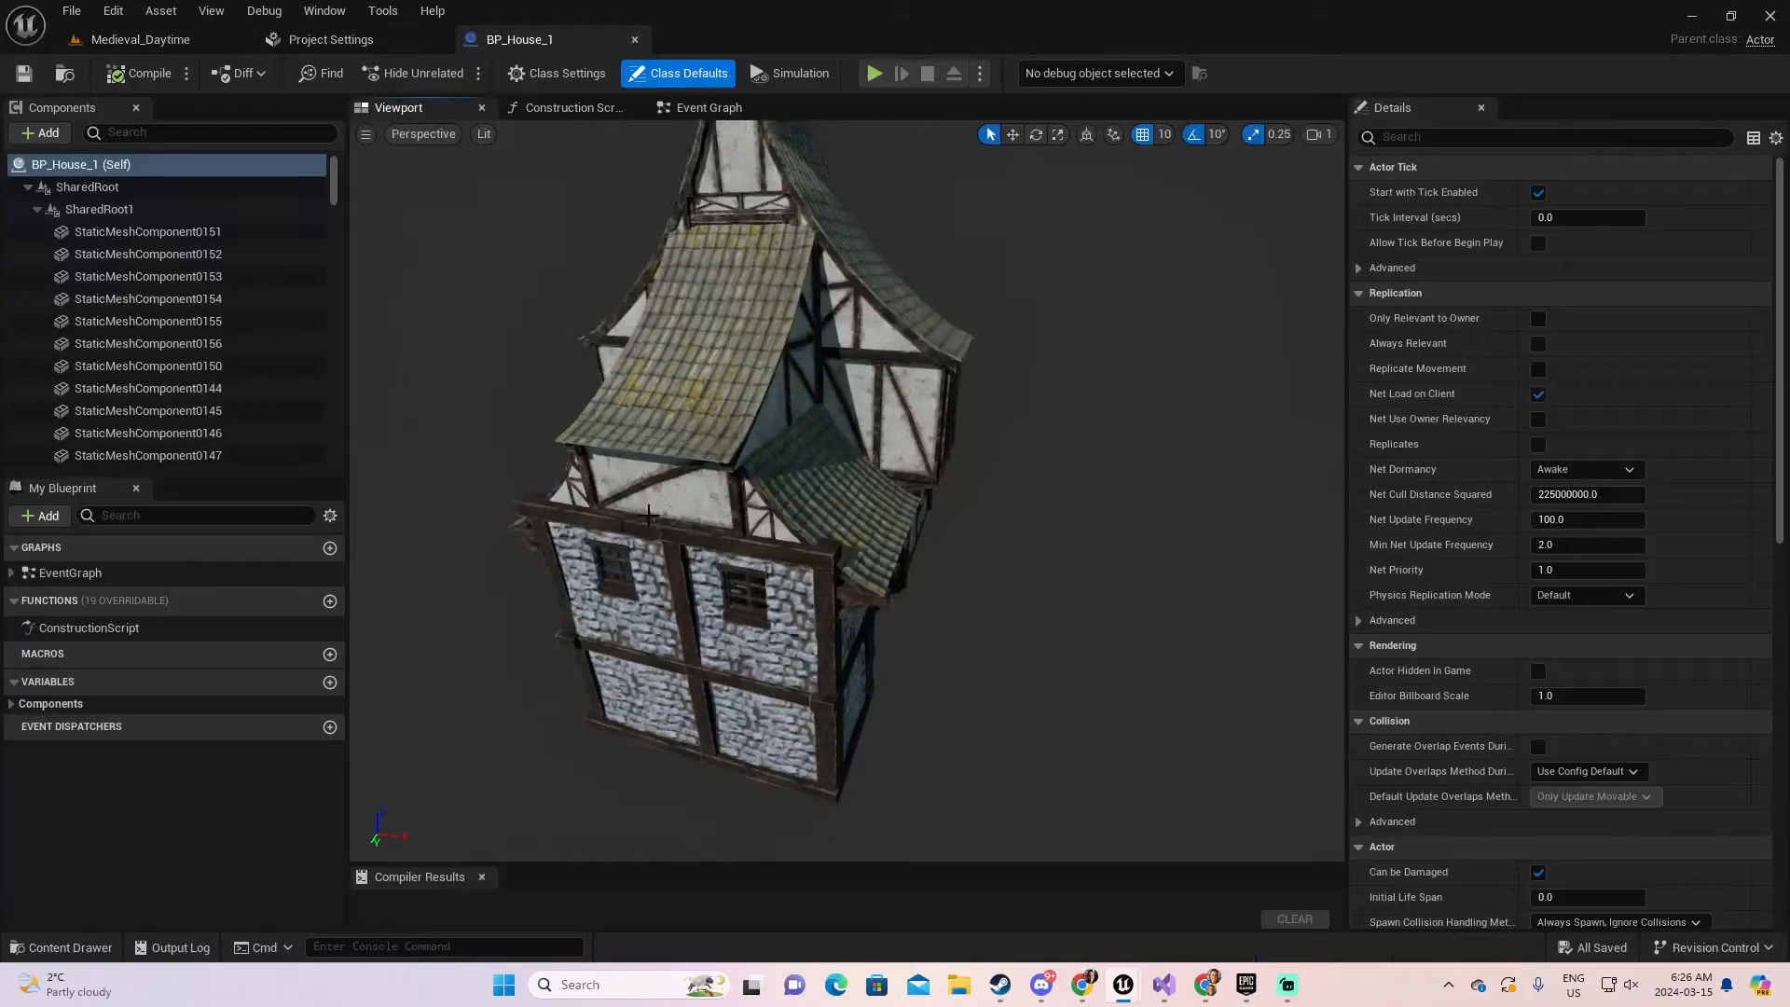
Examine the BP_House_1 and BP_Tavern building blueprints in their viewports.
{"action": "right_click_drag", "start_coordinate": [846, 490], "coordinate": [765, 490]}
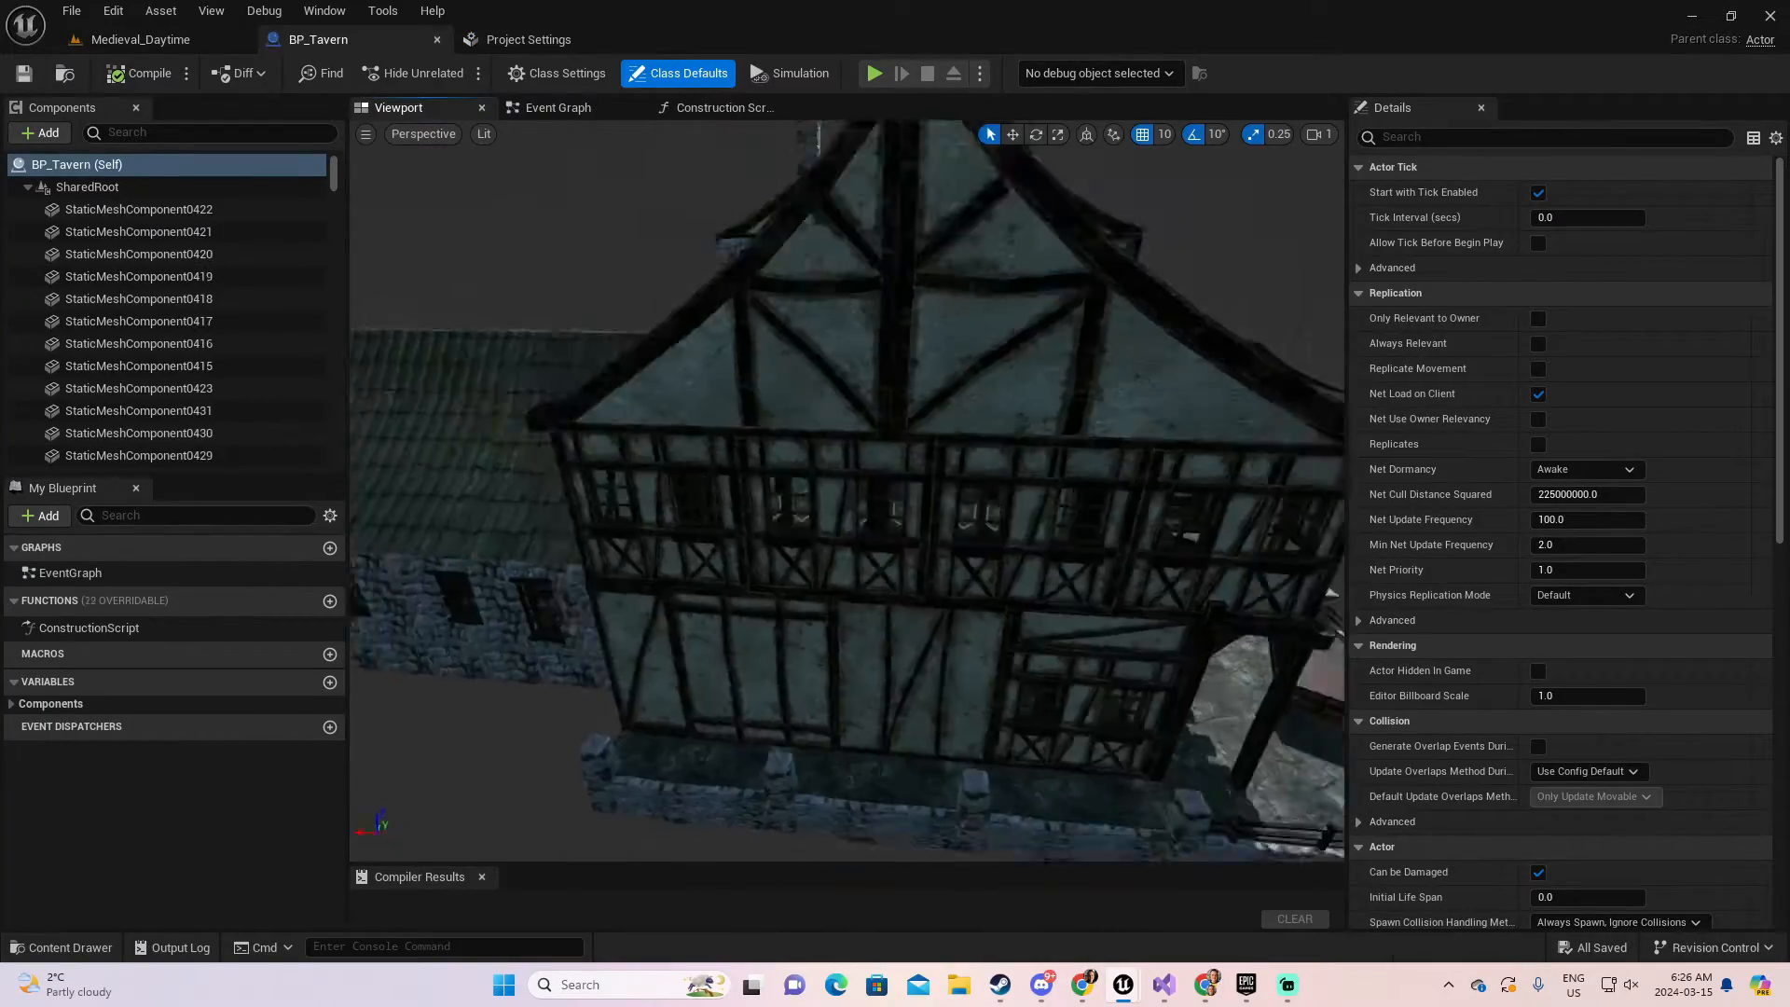
{"action": "mouse_move", "coordinate": [839, 466]}
{"action": "right_mouse_down"}
{"action": "mouse_move", "coordinate": [438, 466]}
{"action": "mouse_move", "coordinate": [839, 466]}
{"action": "right_mouse_up"}
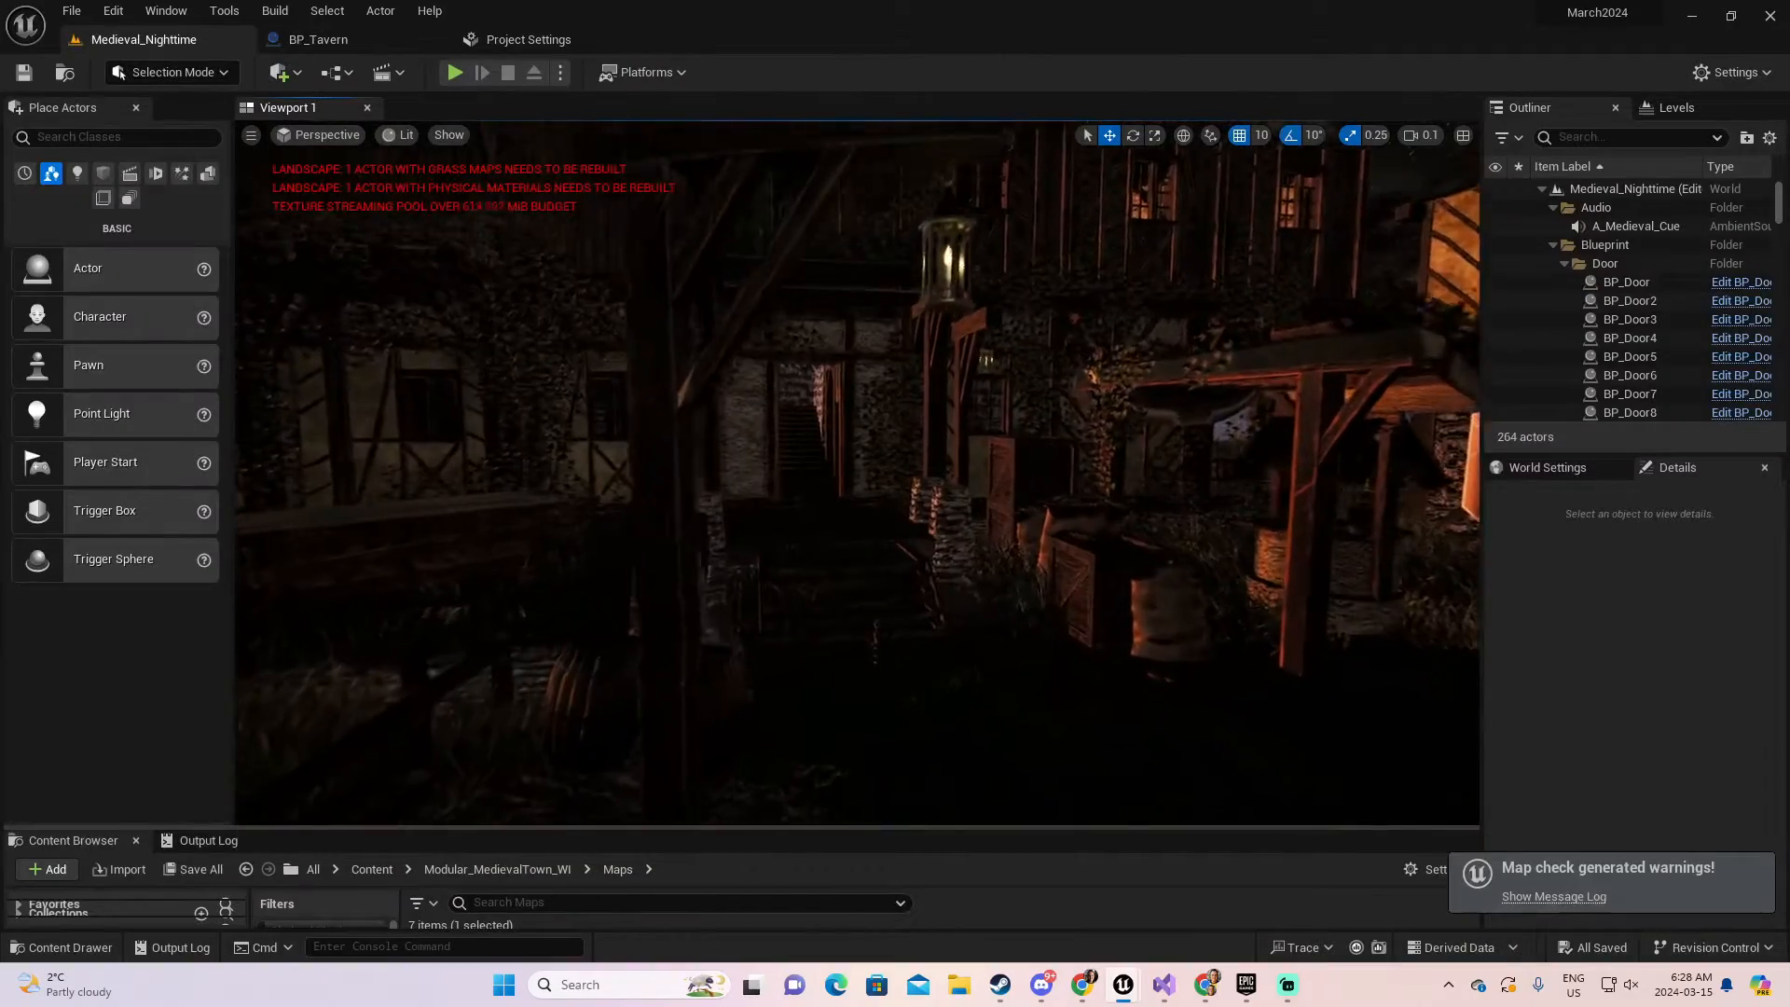
Look around the street in the Medieval_Nighttime level and the courtyard in the Medieval_Daytime level.
{"action": "right_click_drag", "start_coordinate": [839, 466], "coordinate": [839, 466]}
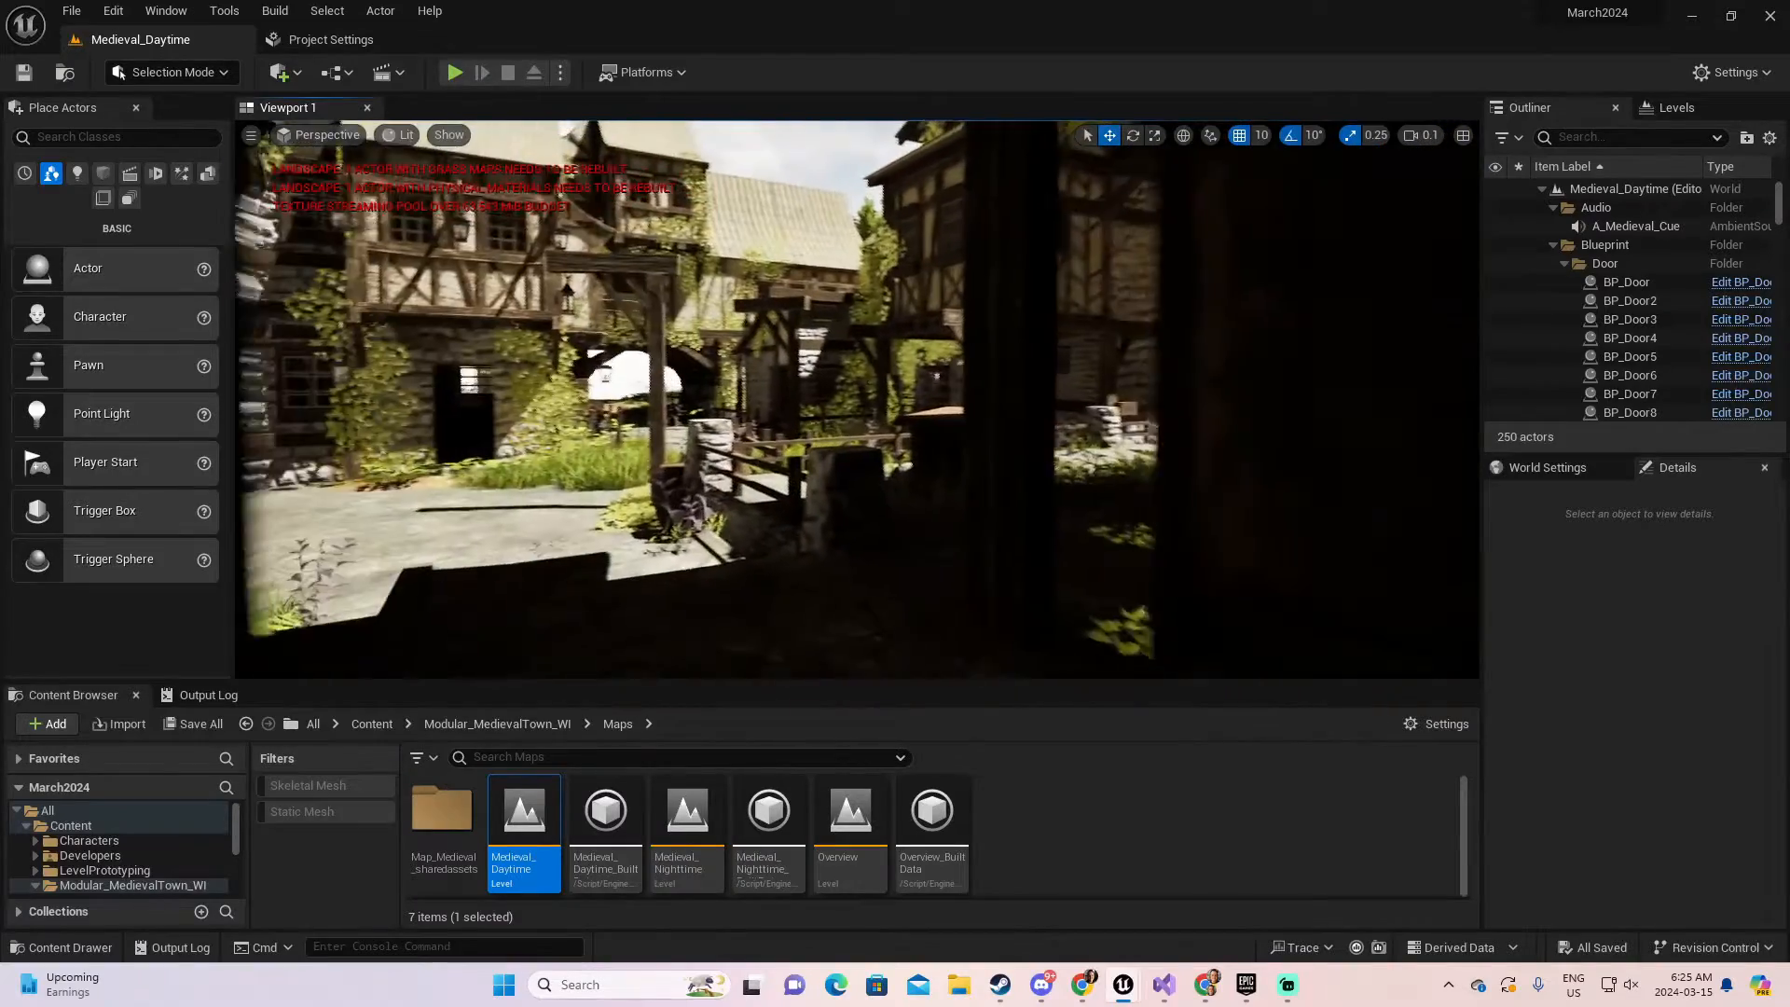
{"action": "key", "text": "w"}
{"action": "right_click_drag", "start_coordinate": [857, 400], "coordinate": [727, 523]}
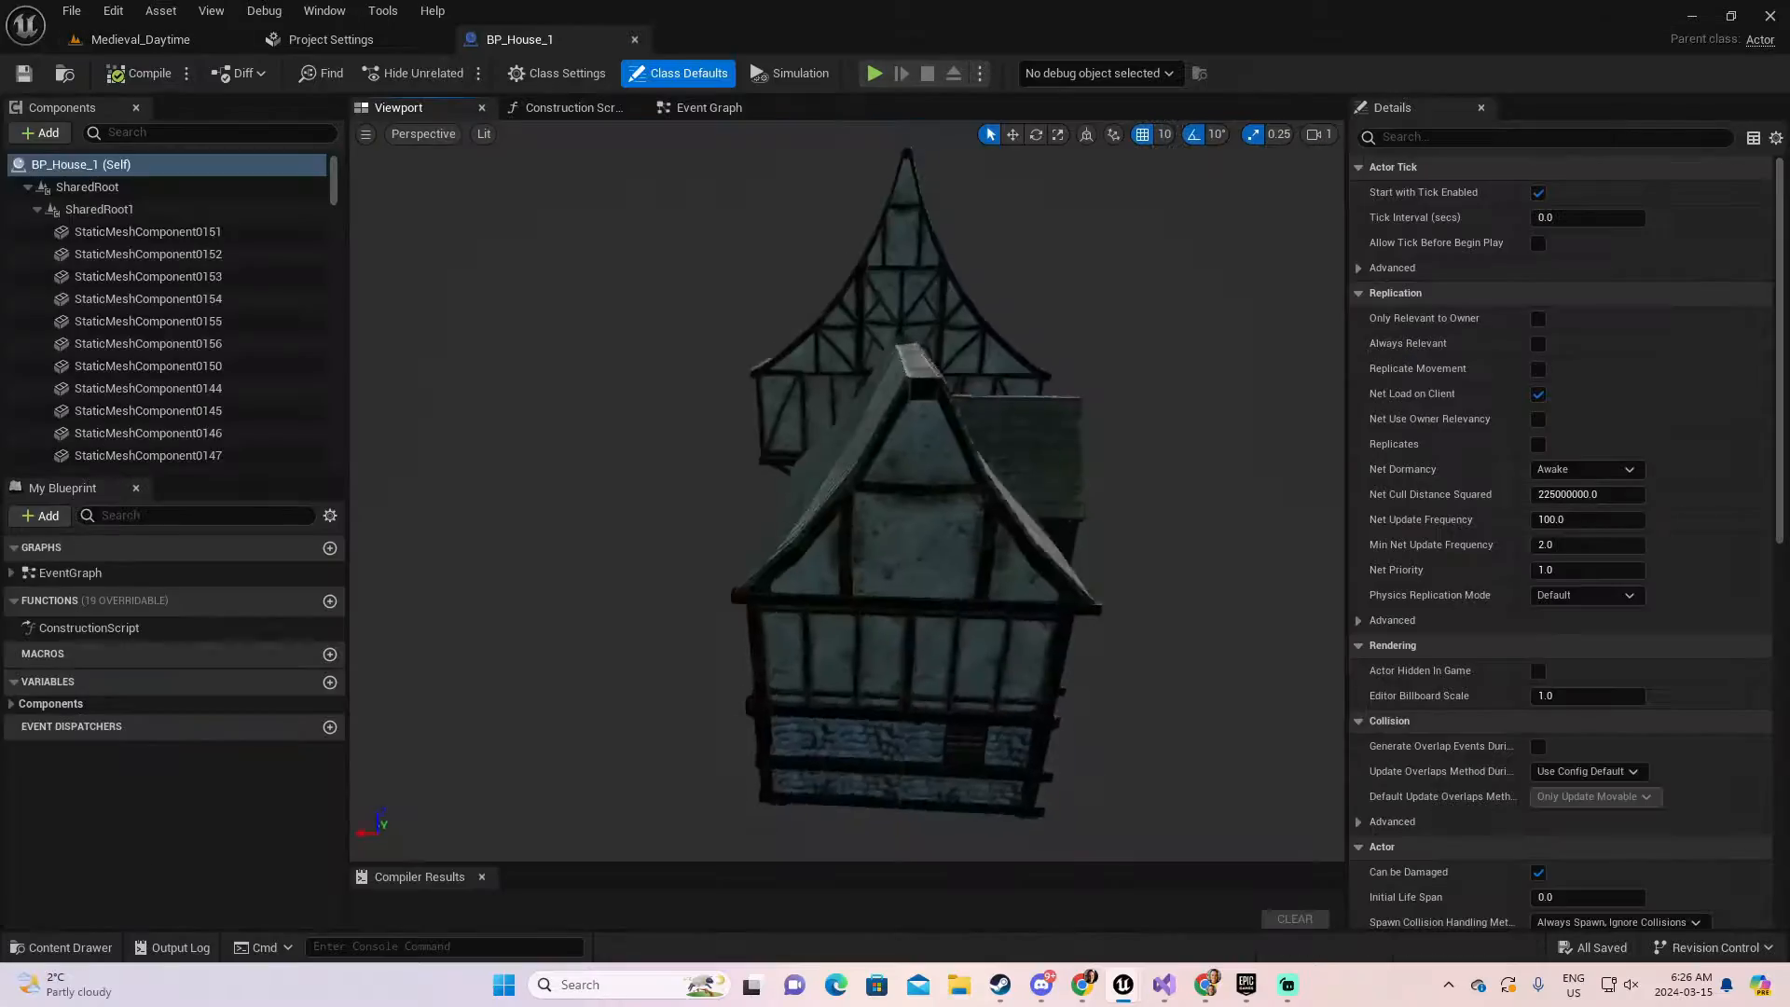
Orbit around the BP_House_1 building to view its other sides and close the blueprint.
{"action": "left_click_drag", "start_coordinate": [769, 542], "coordinate": [563, 543], "text": "alt"}
{"action": "left_click", "coordinate": [635, 39]}
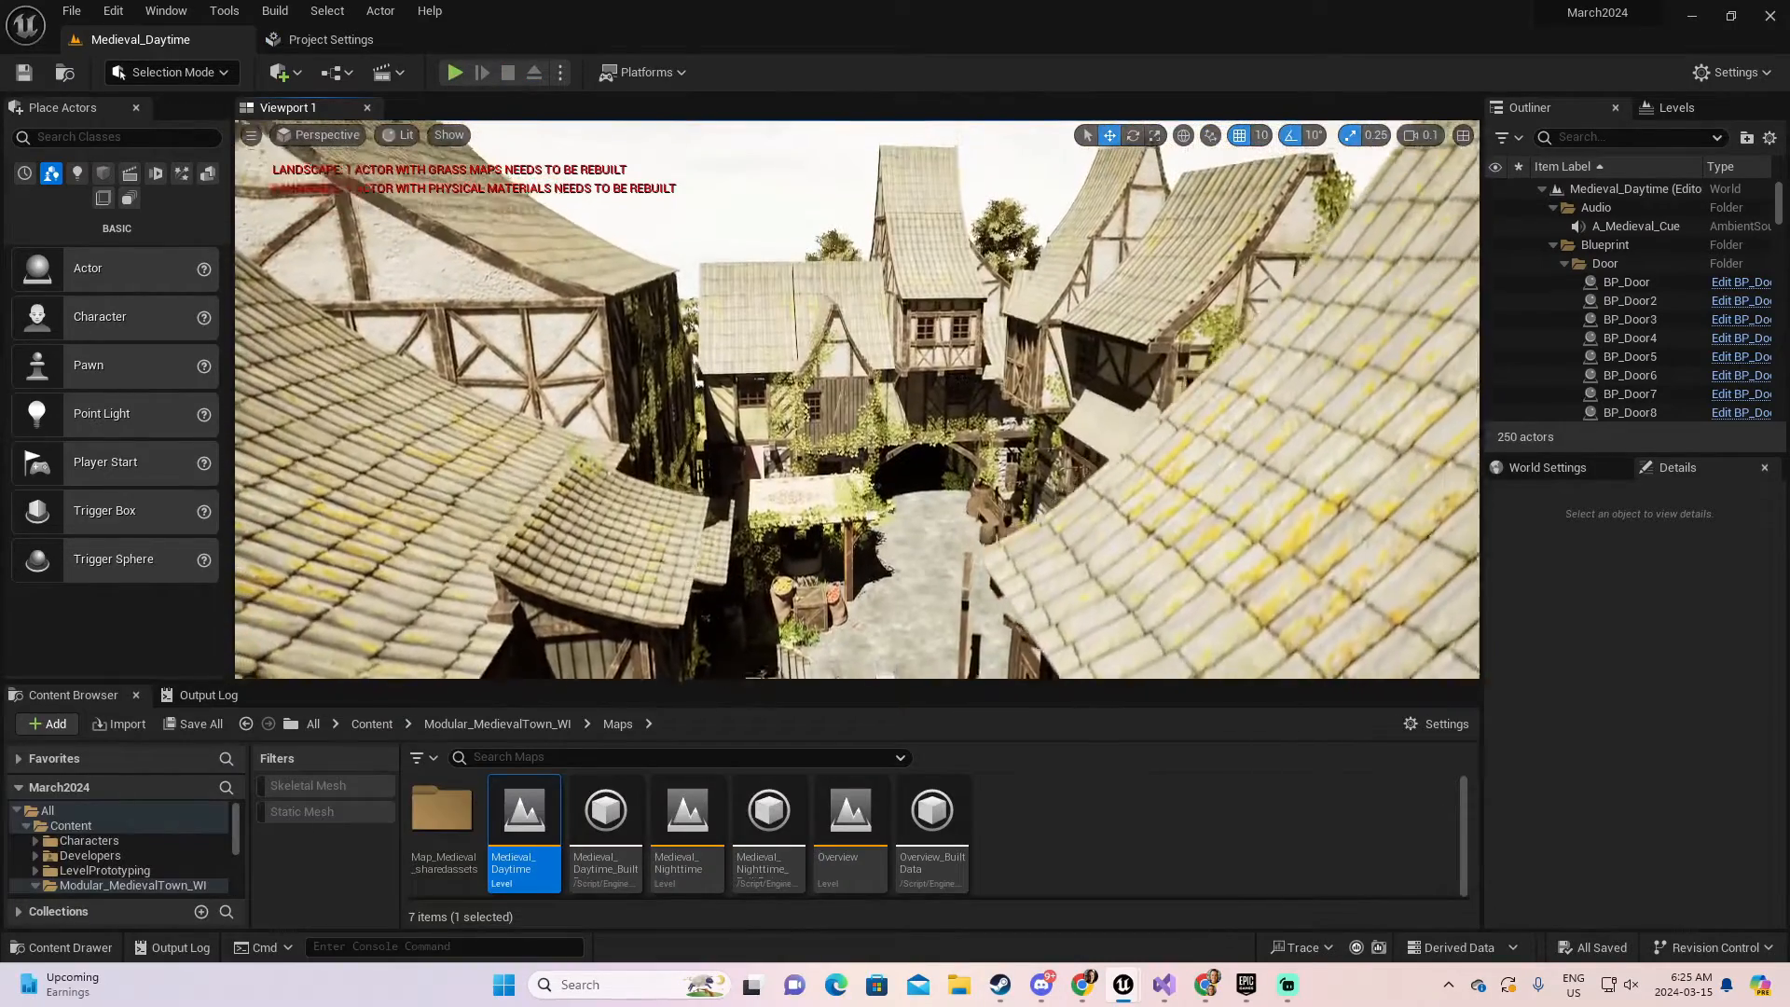
Close the BP_AppleCollection blueprint and view the contents of the StreetLights and Lamps blueprint folders.
{"action": "key", "text": "w"}
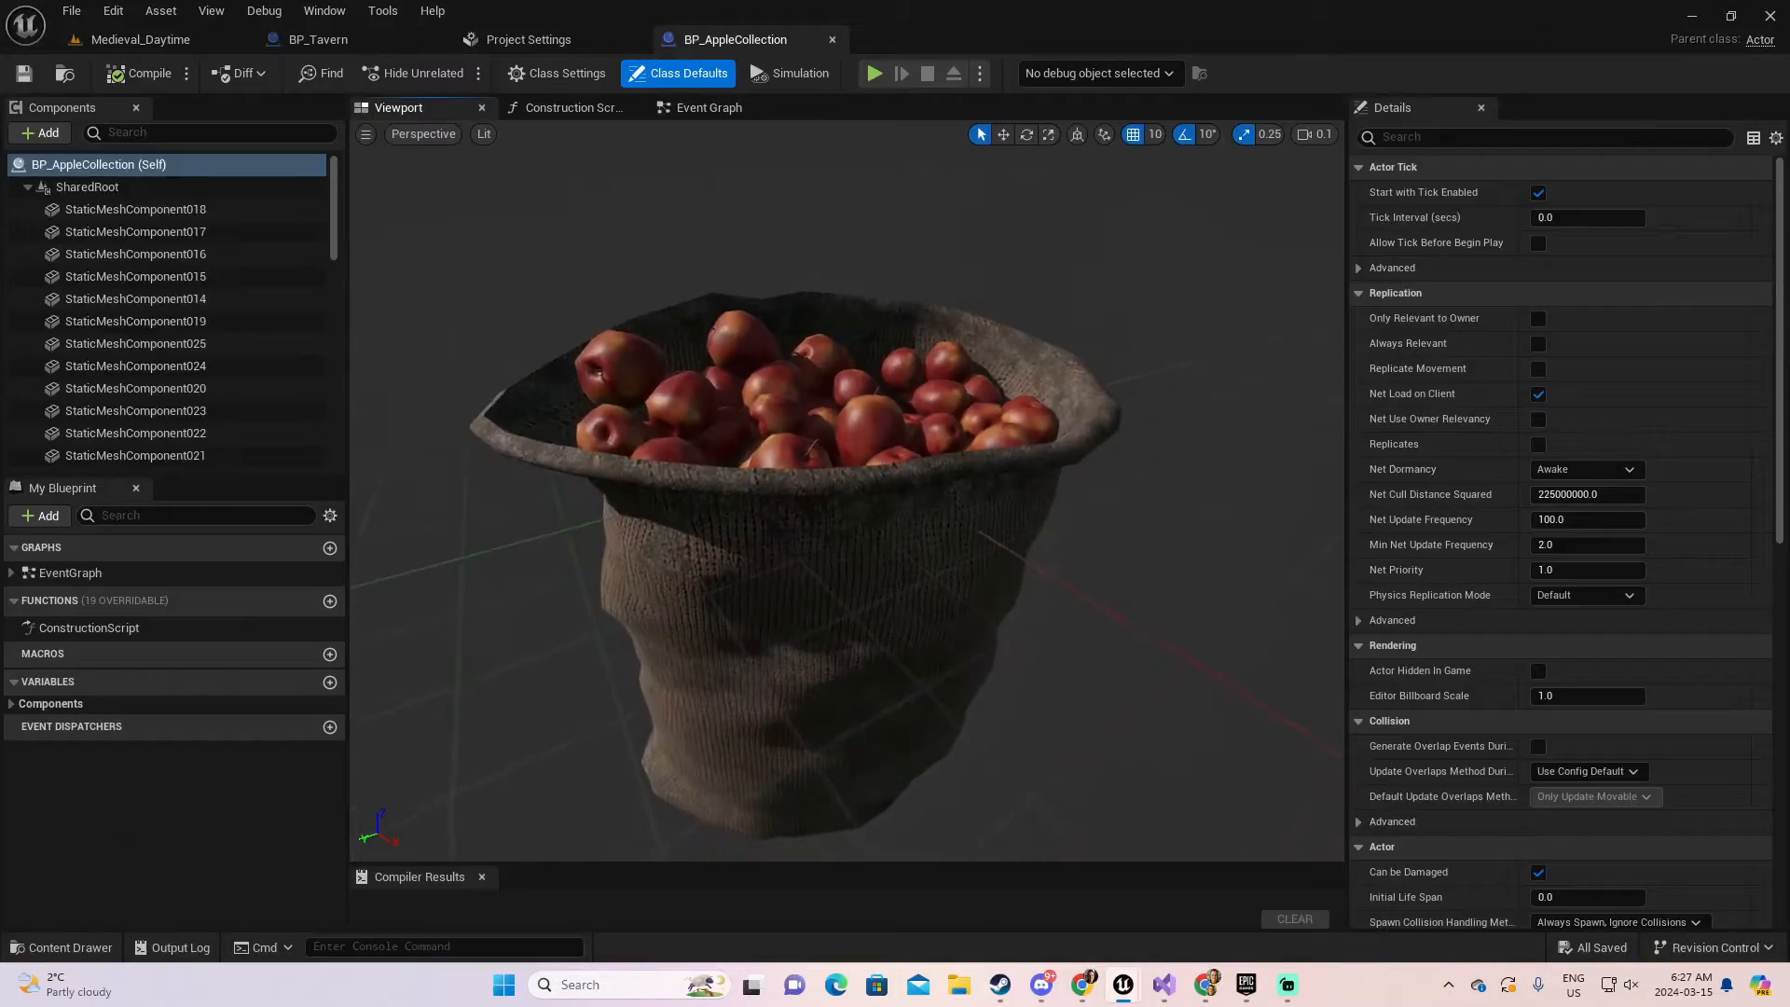
{"action": "left_click", "coordinate": [833, 39]}
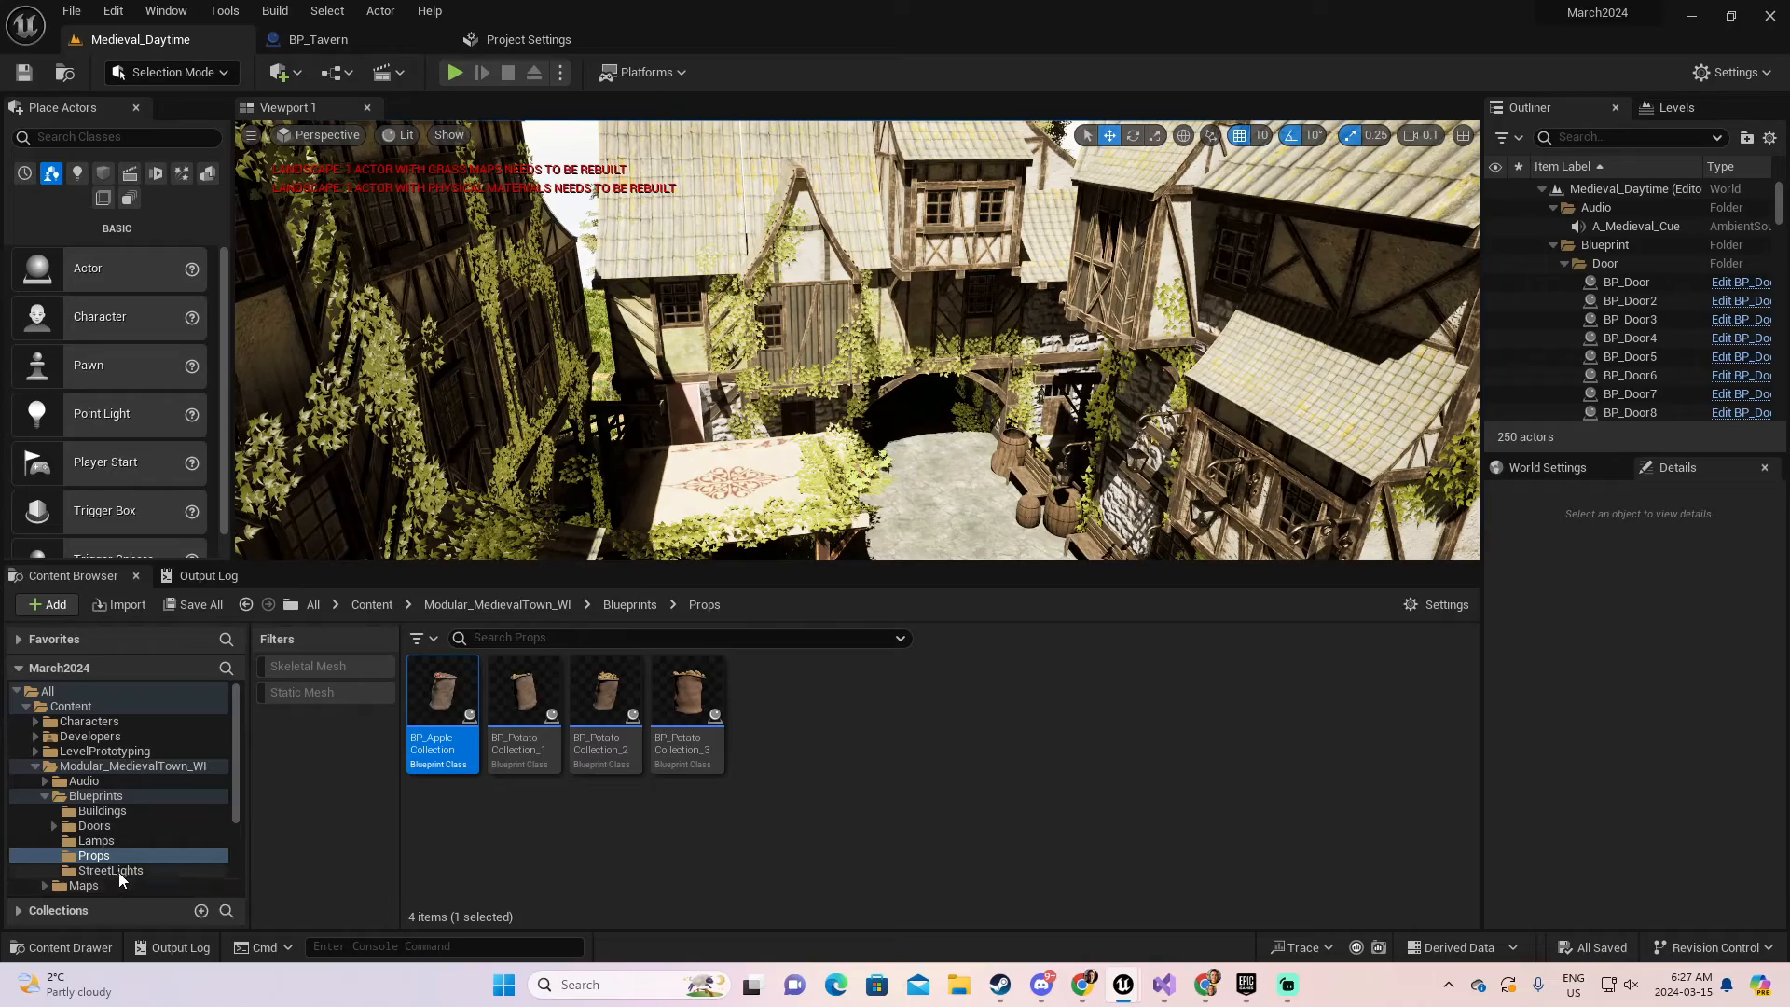
{"action": "left_click", "coordinate": [108, 870]}
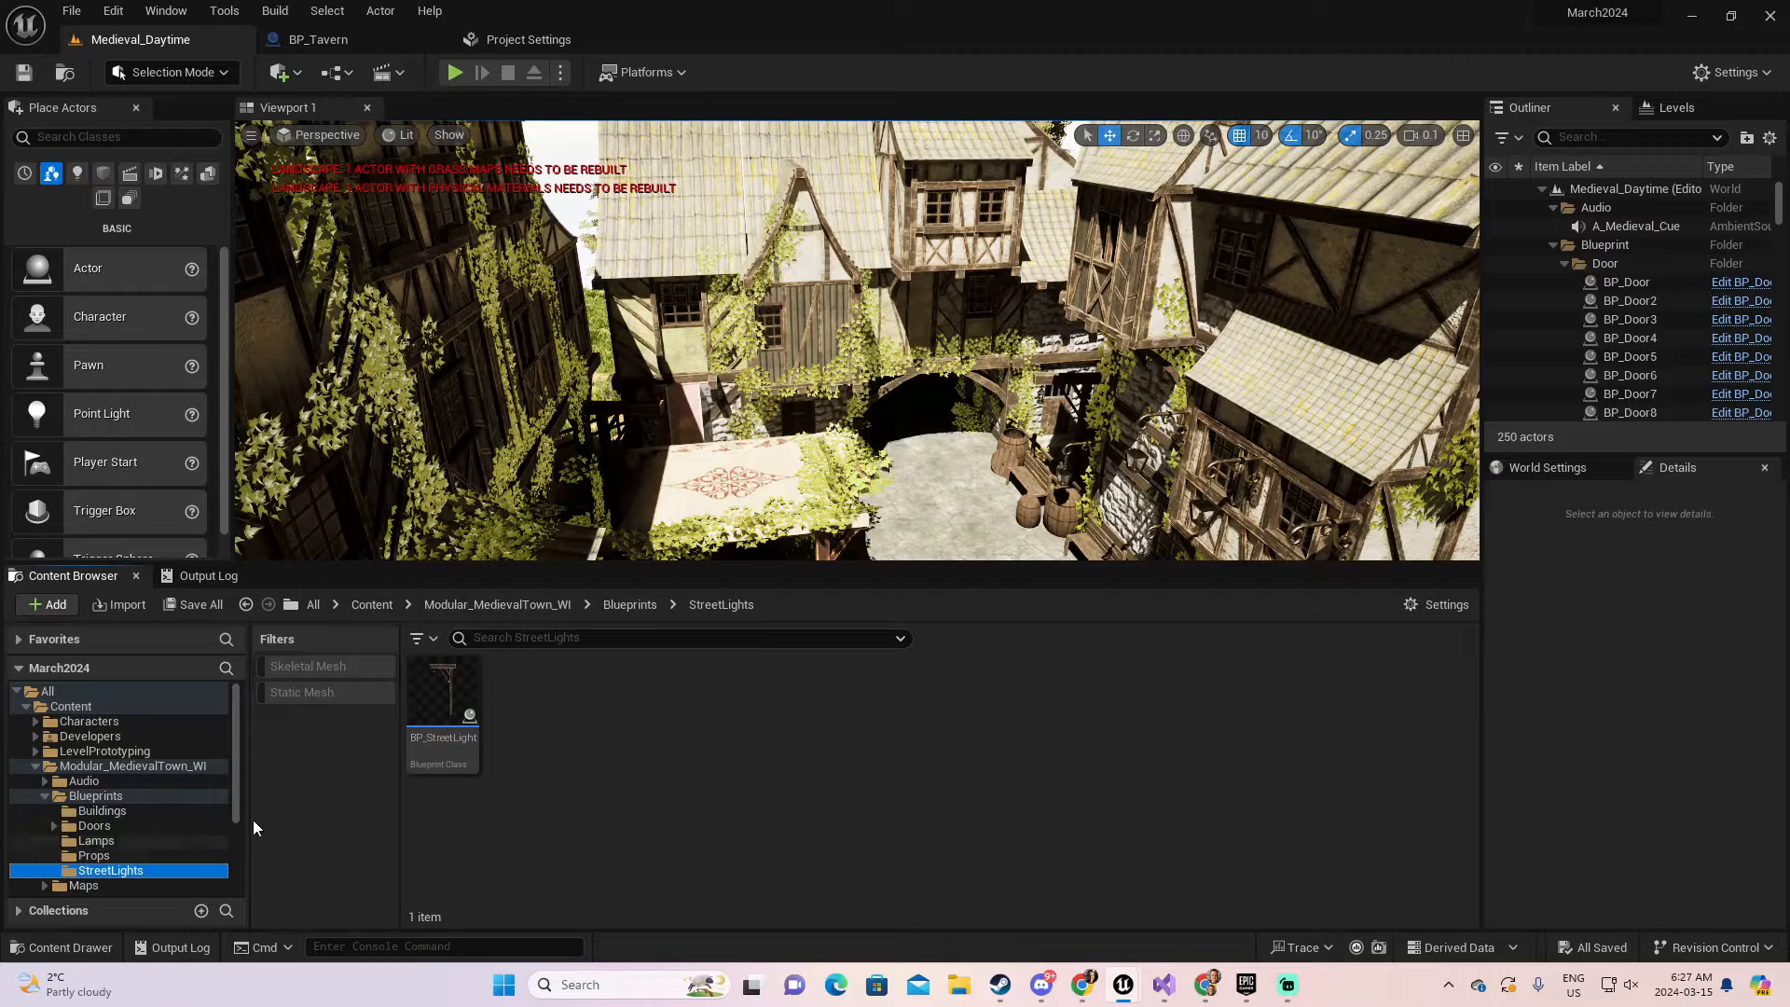
{"action": "left_click", "coordinate": [102, 842]}
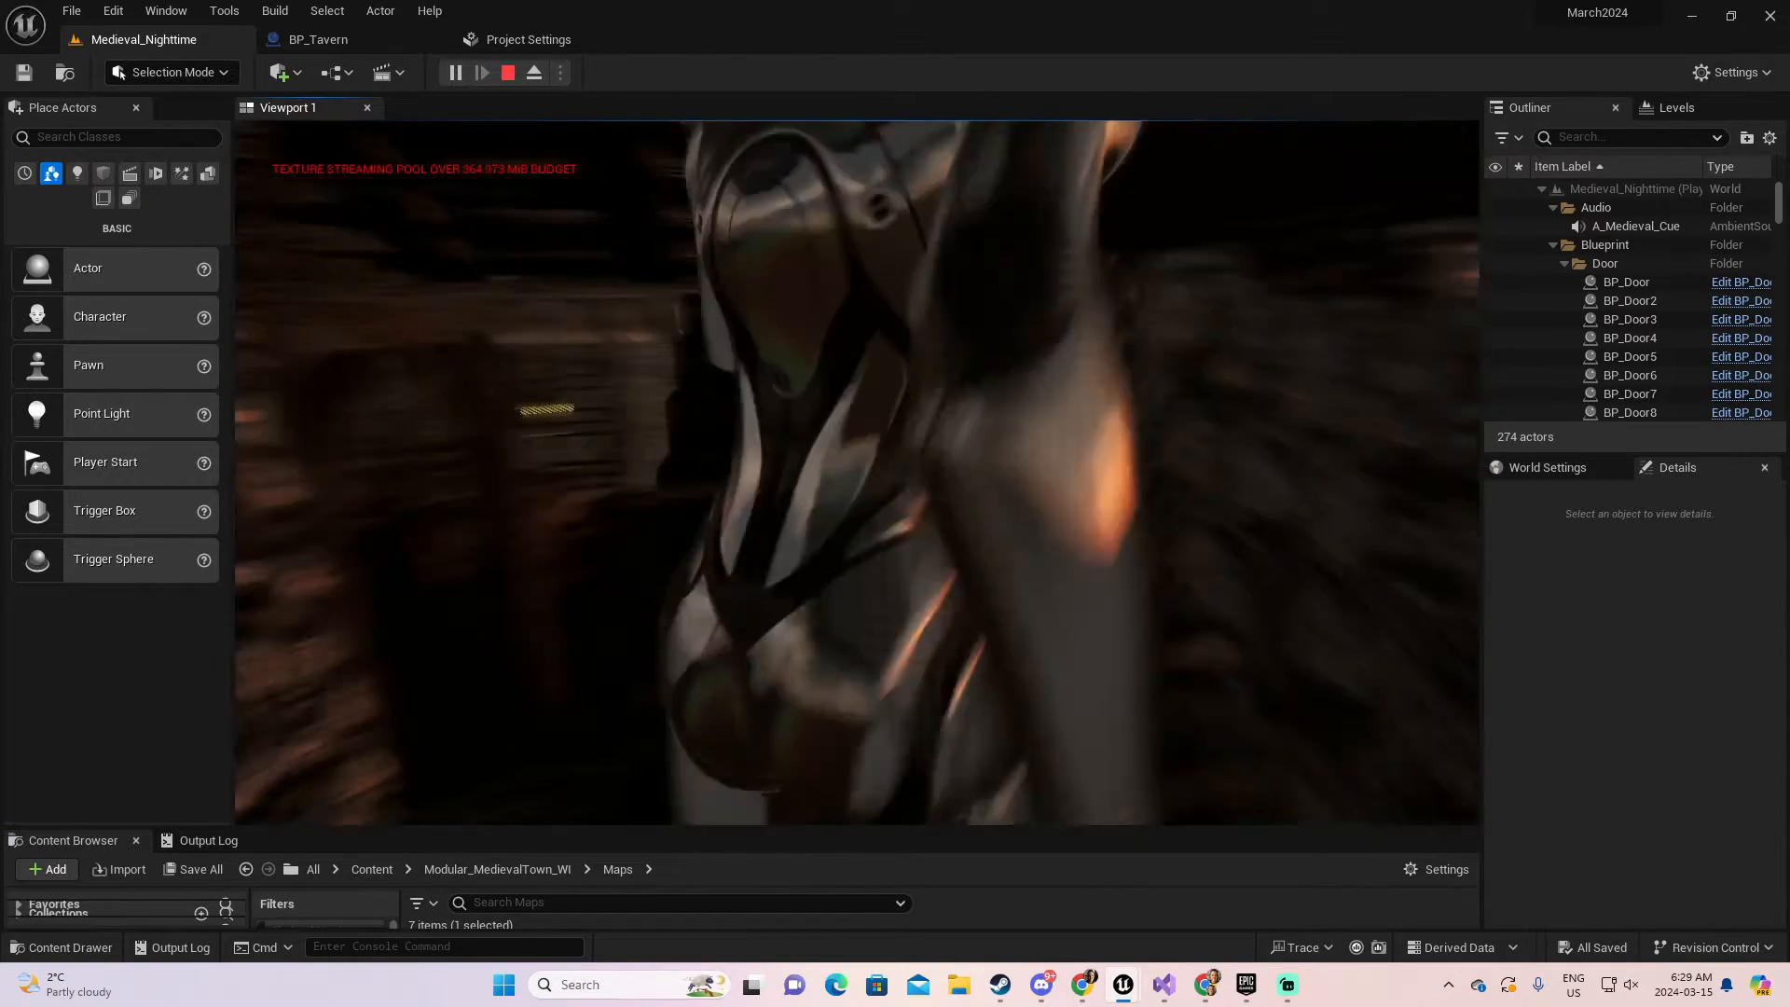
Walk the character along the upper floor of the tavern in the running Medieval_Nighttime level.
{"action": "key", "text": "w"}
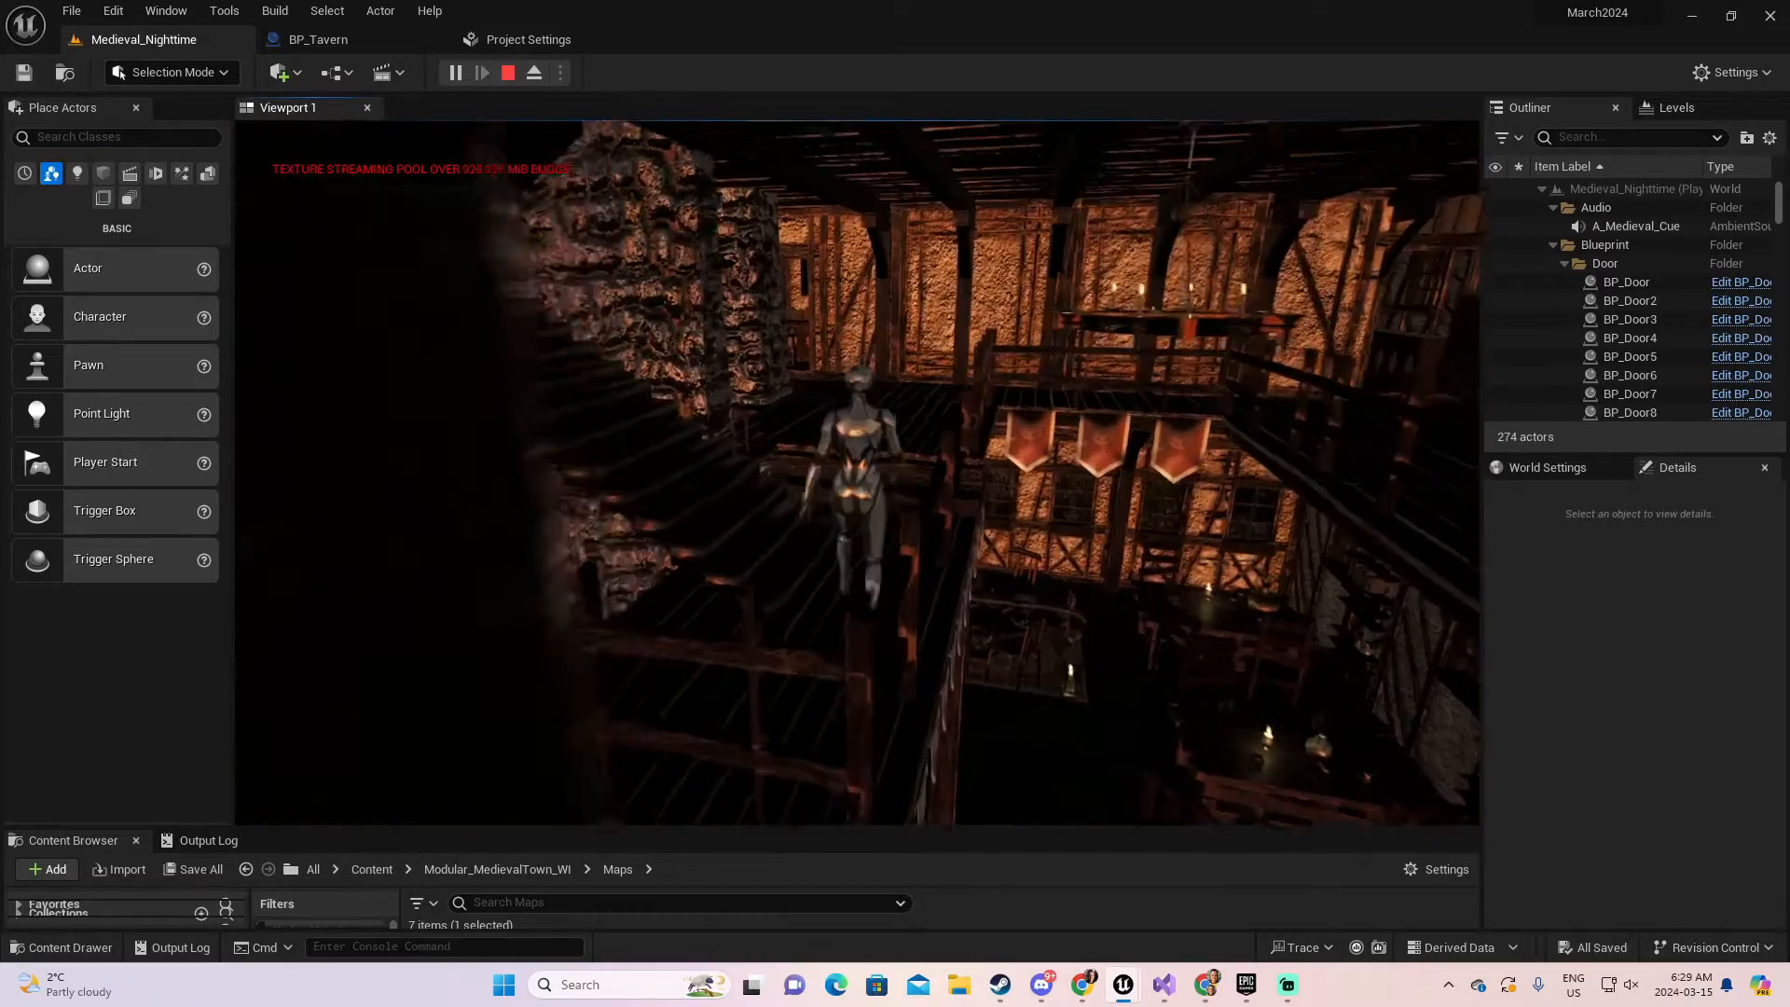
{"action": "key", "text": "w"}
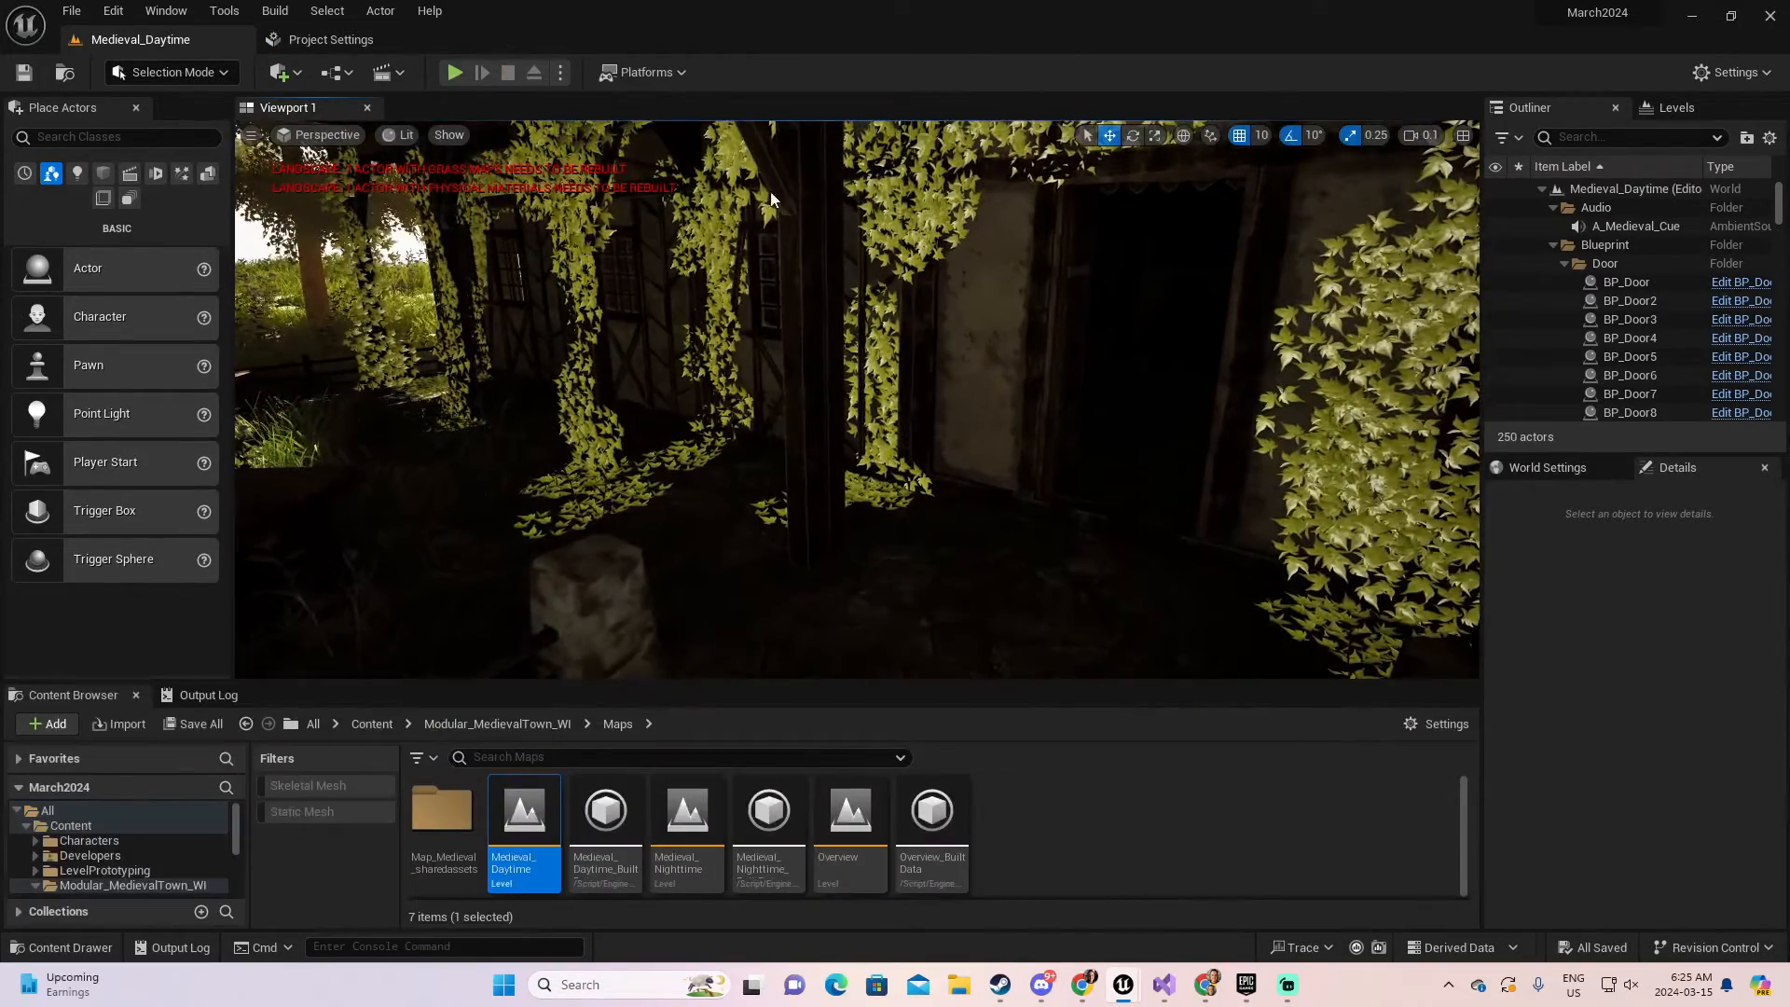
Fly past the ivy-covered posts and doorway in the Medieval_Daytime level.
{"action": "key", "text": "w"}
{"action": "right_click_drag", "start_coordinate": [770, 200], "coordinate": [914, 199]}
{"action": "key", "text": "w"}
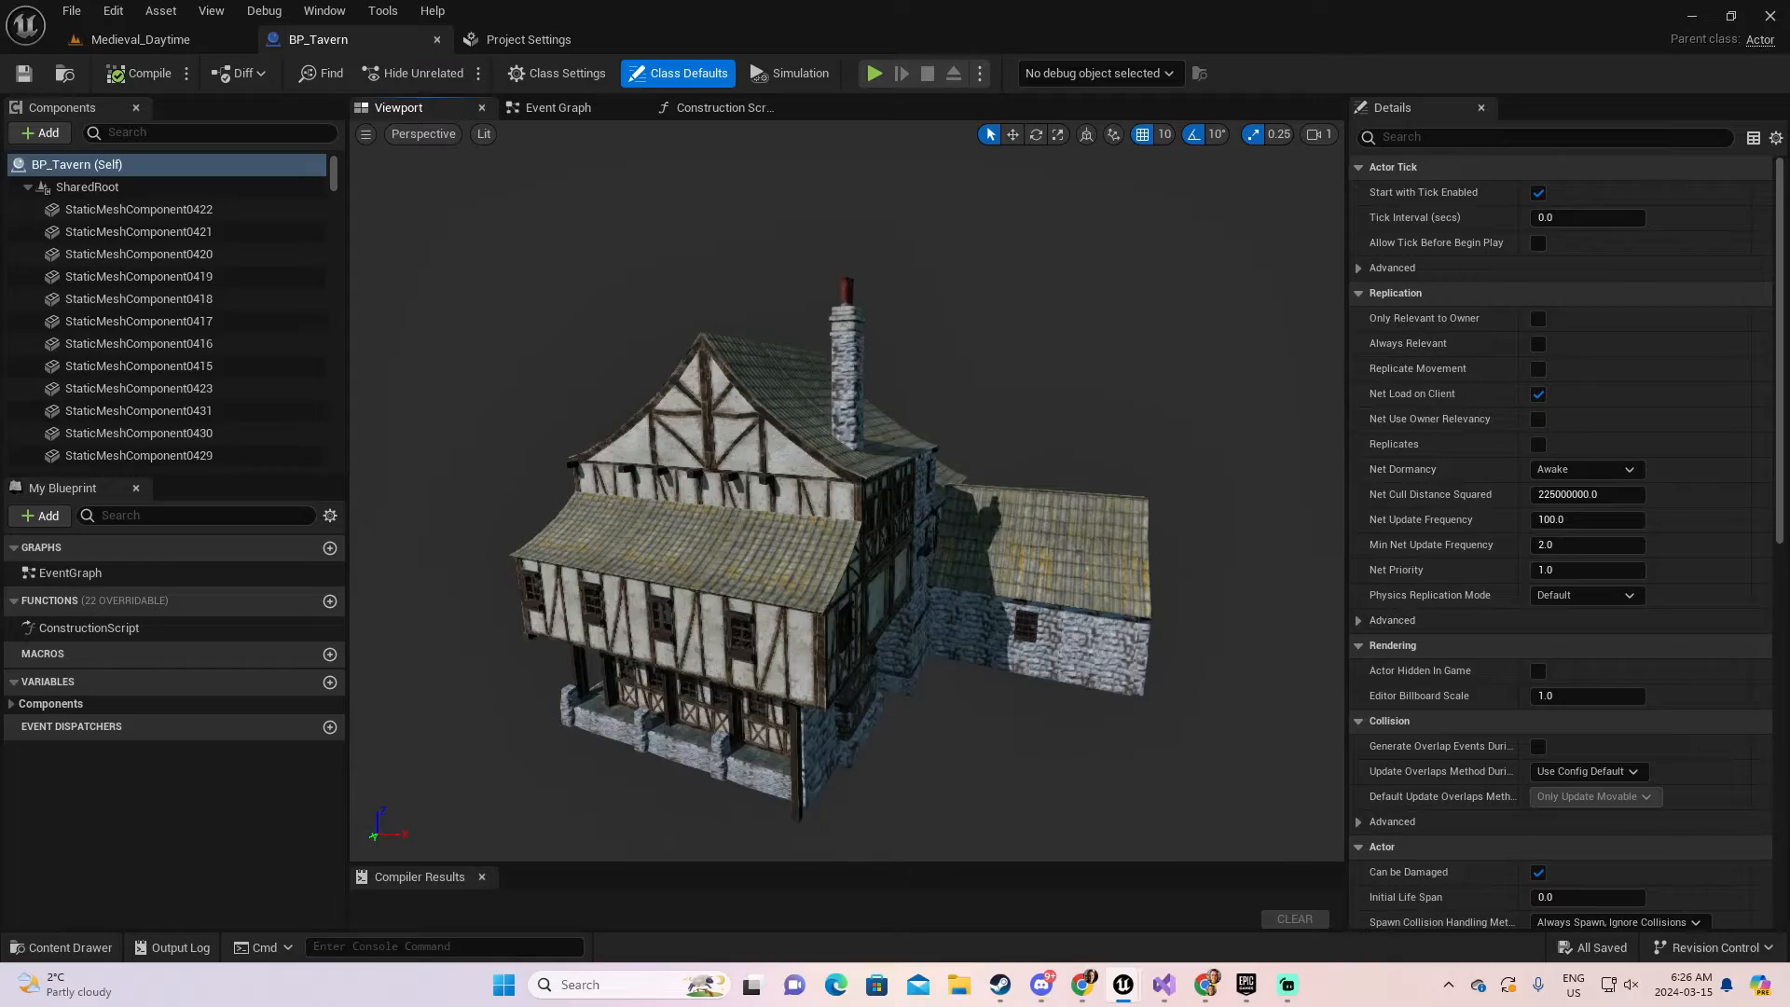
View the BP_Tavern building blueprint from several sides.
{"action": "right_click_drag", "start_coordinate": [846, 491], "coordinate": [559, 494]}
{"action": "right_click_drag", "start_coordinate": [770, 489], "coordinate": [765, 489]}
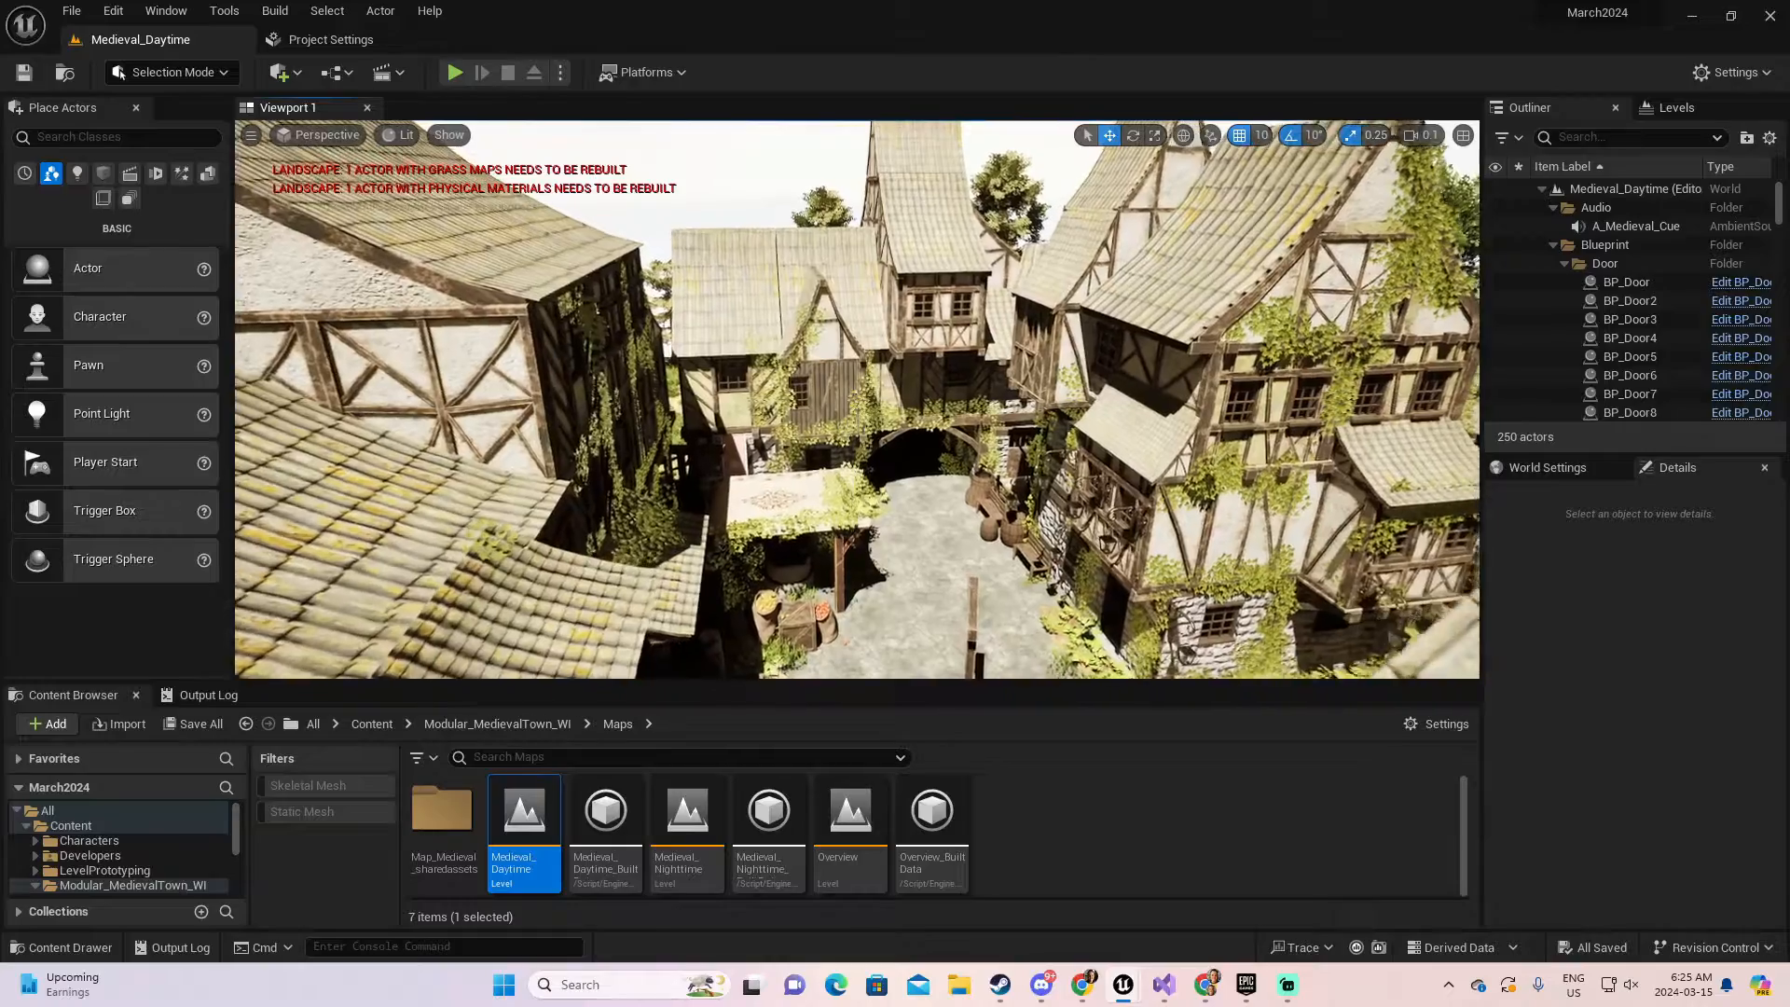
Fly over the courtyard of the Medieval_Daytime level and explore the tavern interior in the Medieval_Nighttime level.
{"action": "key", "text": "w"}
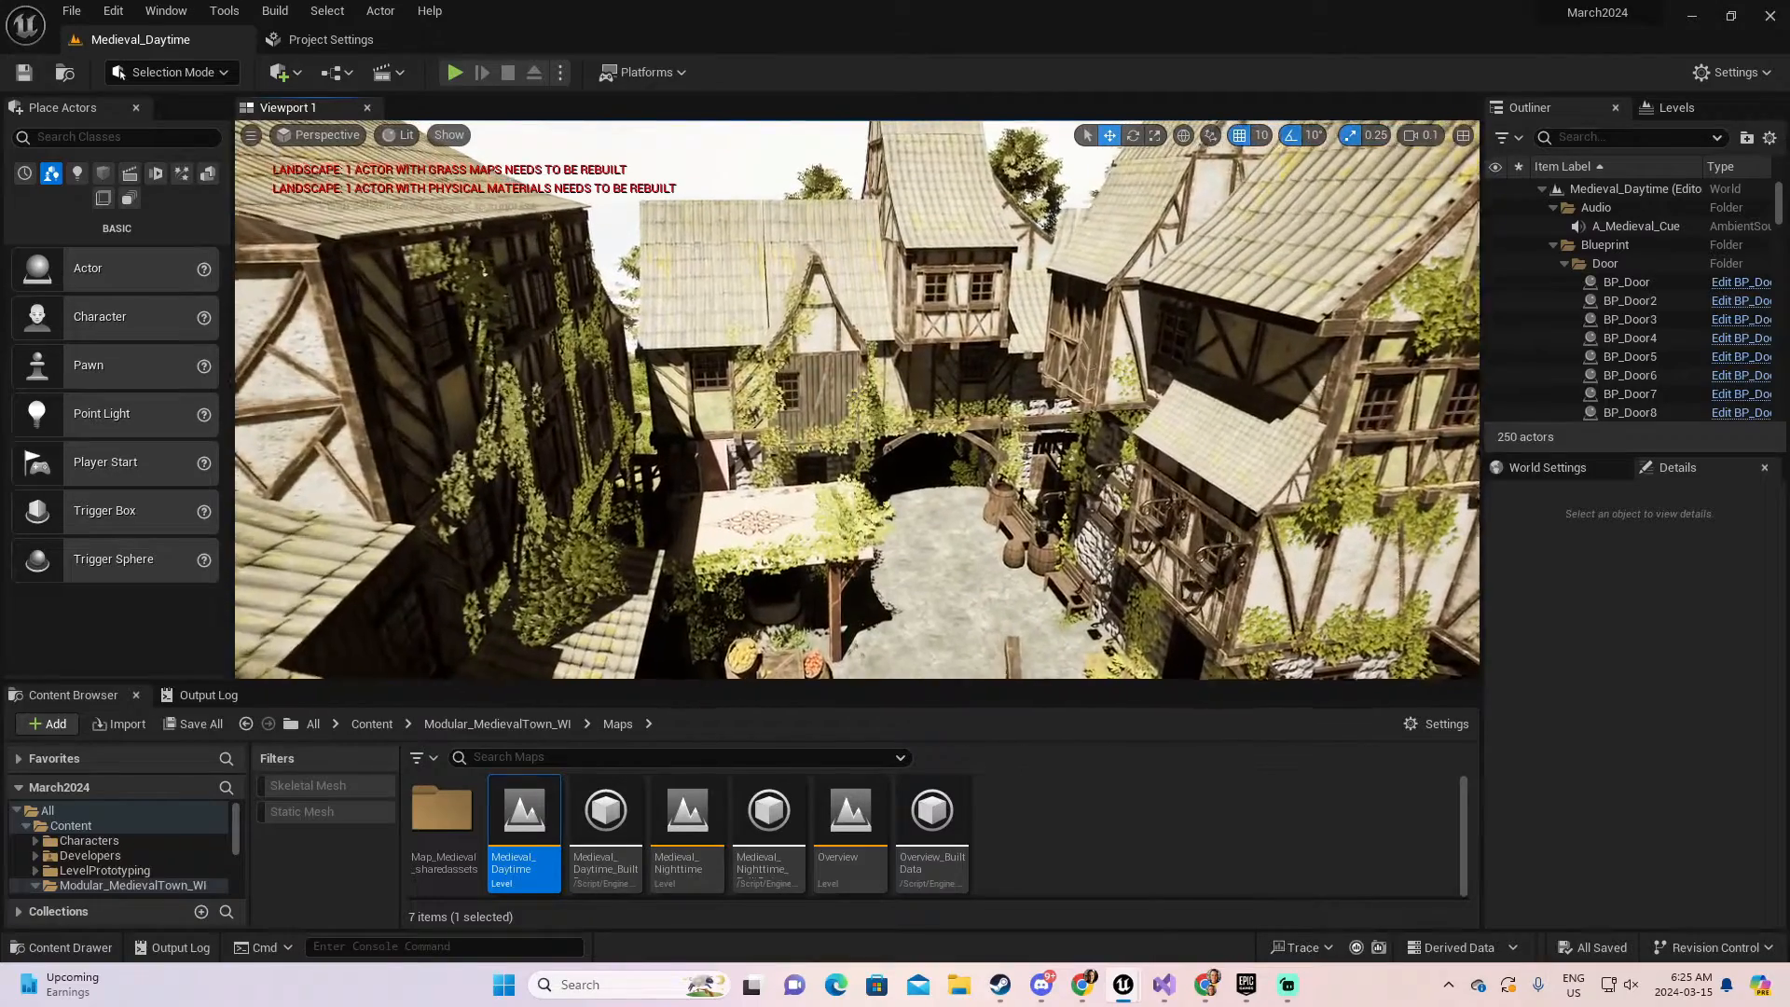
{"action": "right_click_drag", "start_coordinate": [895, 401], "coordinate": [904, 401]}
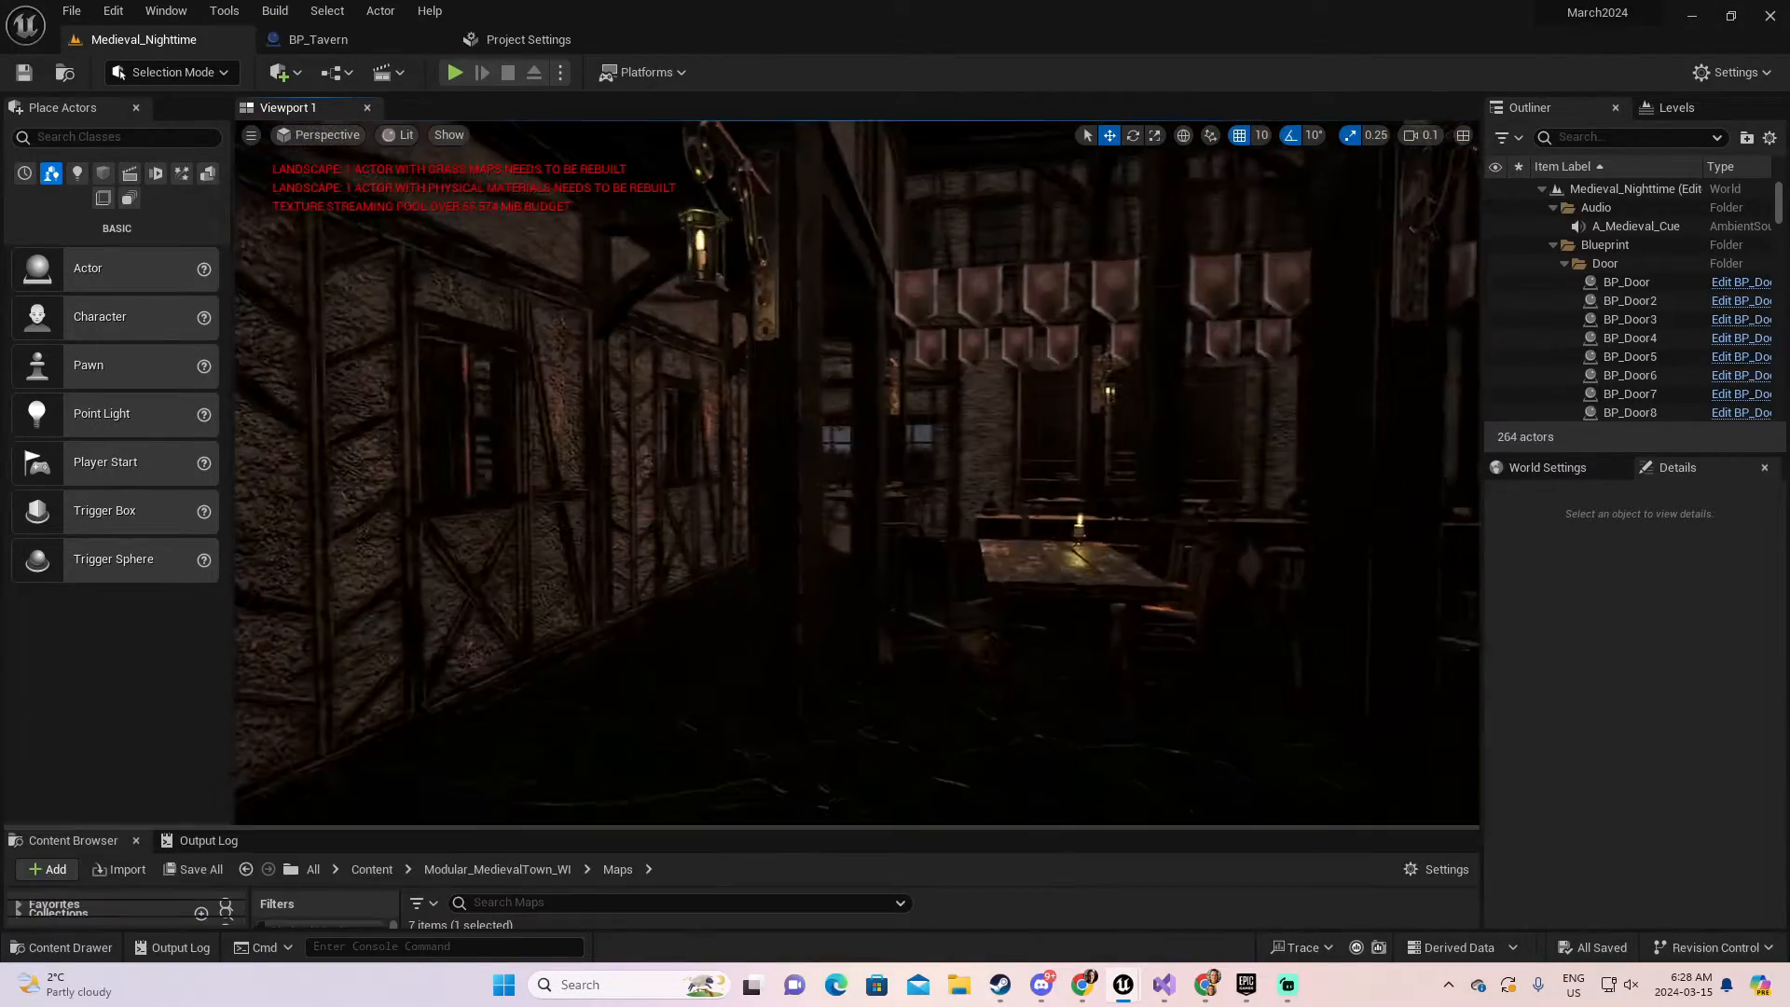
{"action": "right_click_drag", "start_coordinate": [857, 466], "coordinate": [1119, 472]}
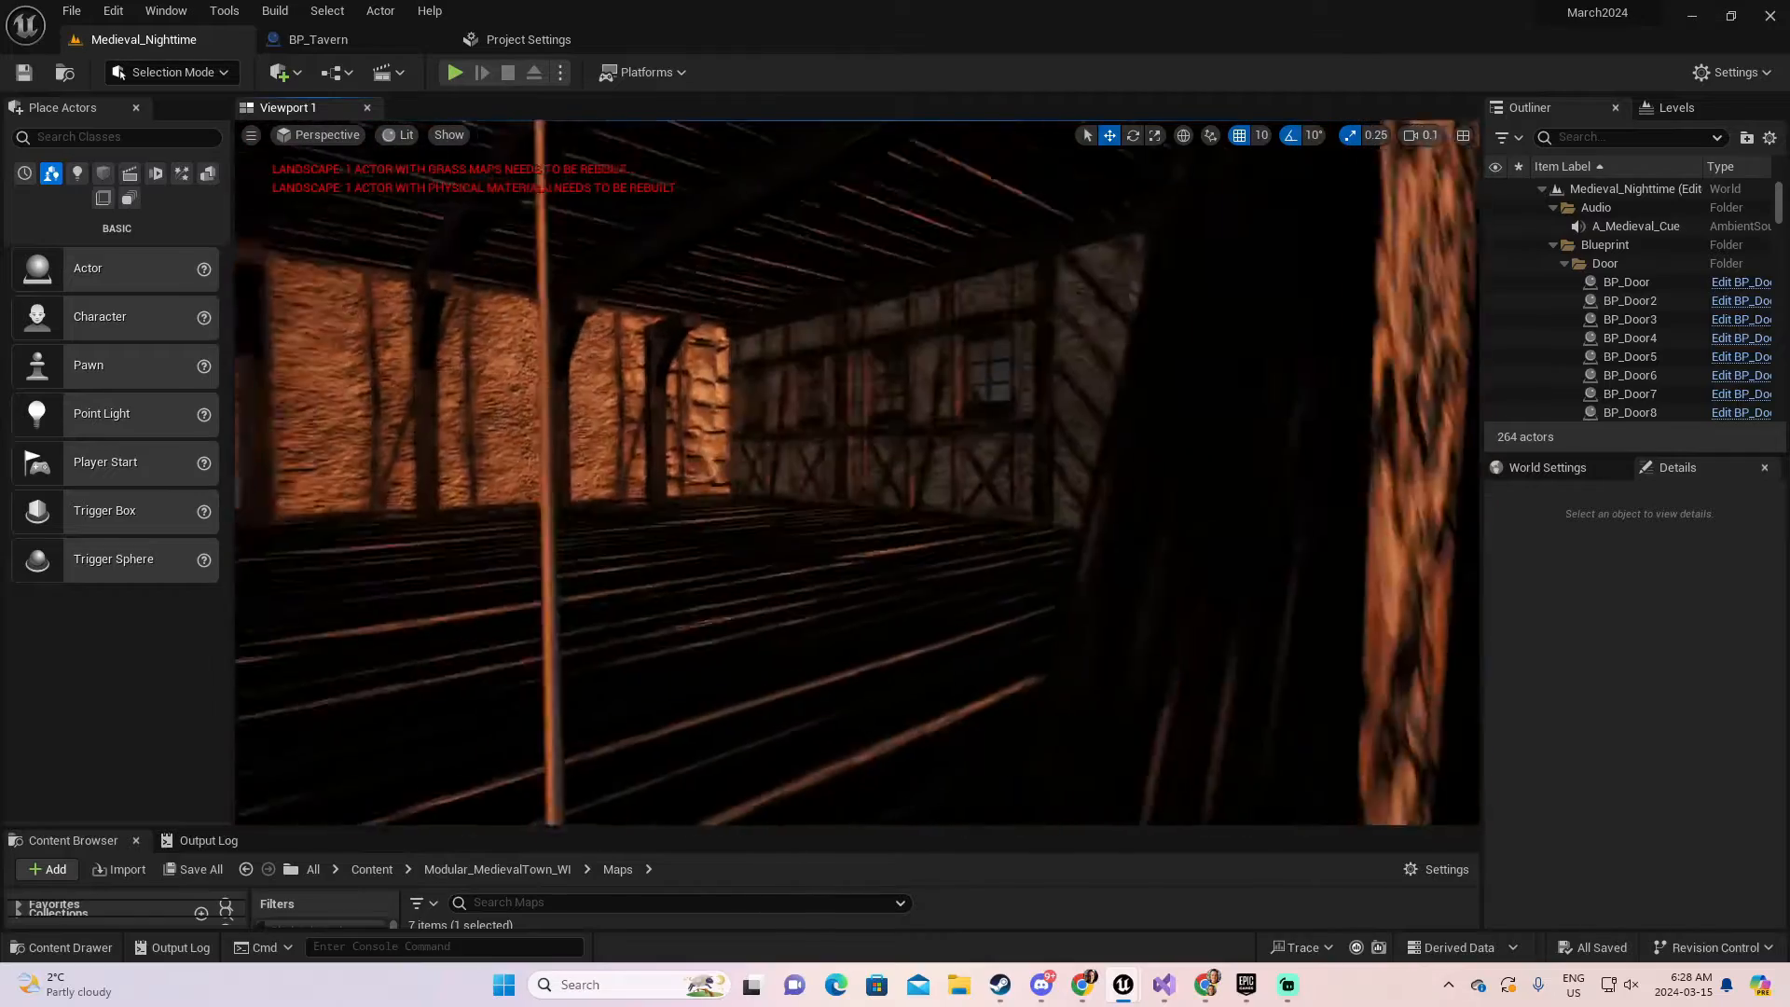
{"action": "right_click_drag", "start_coordinate": [997, 410], "coordinate": [849, 410]}
Play the Medieval_Nighttime level, walk the character through the tavern and interact with a door.
{"action": "key", "text": "alt+p"}
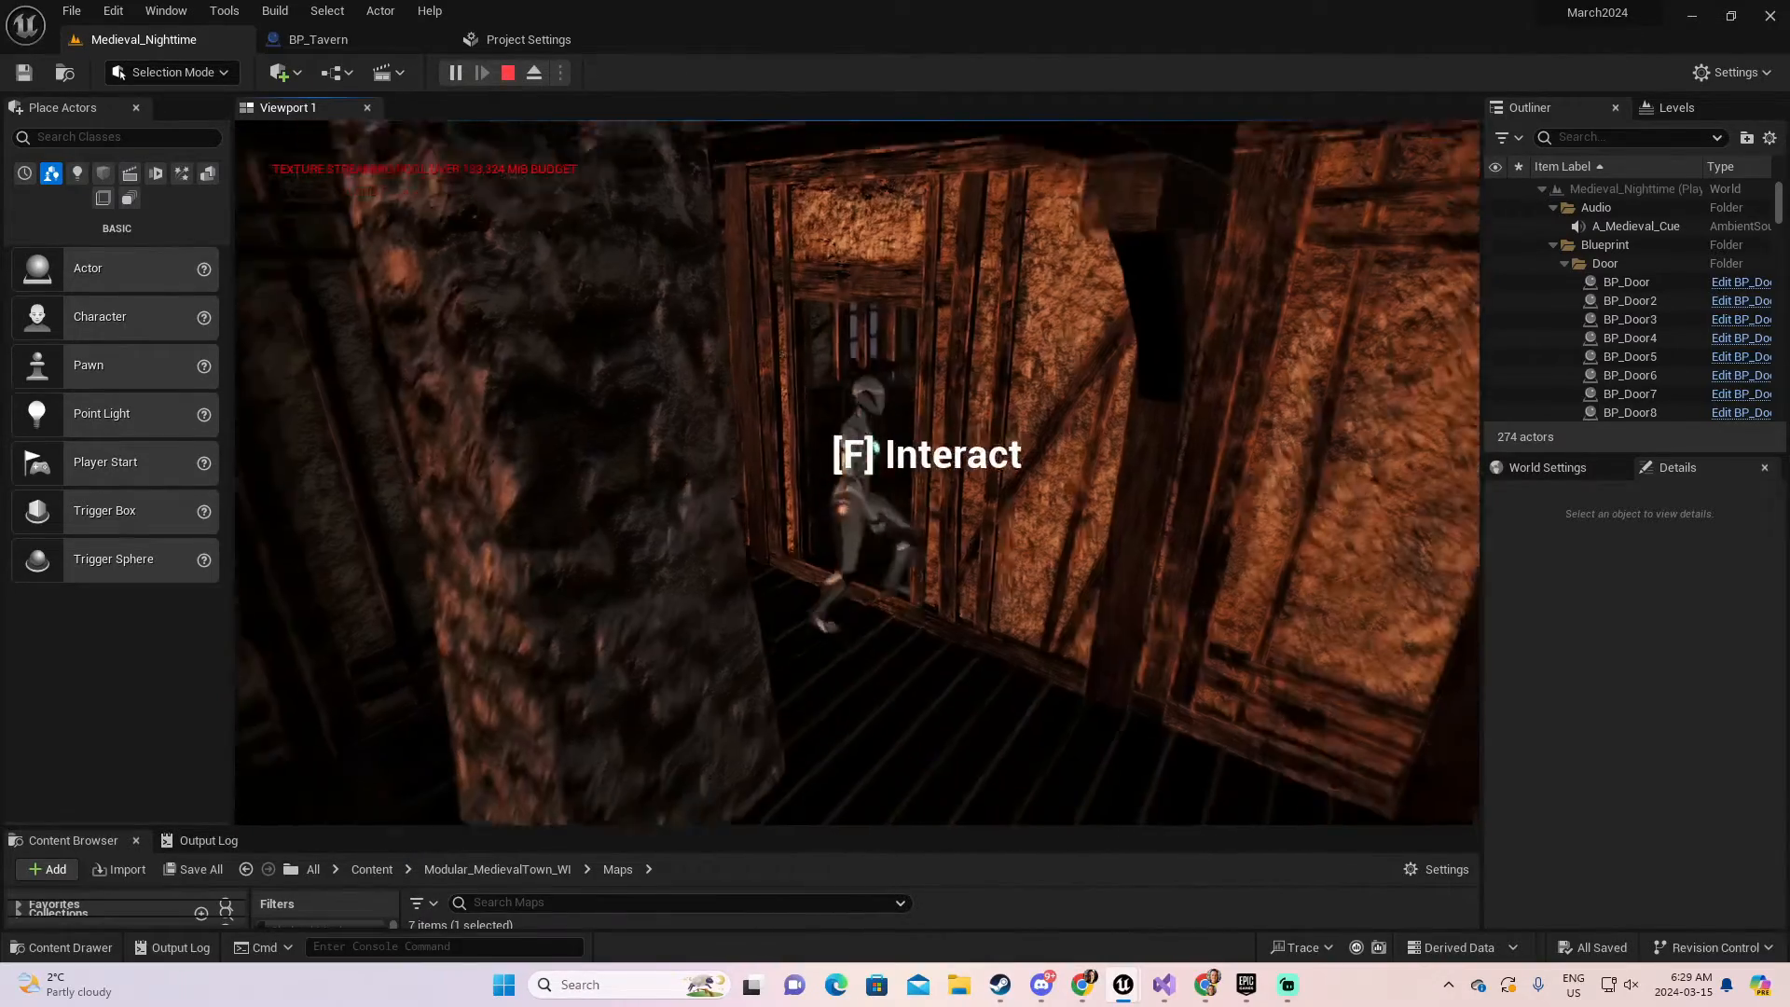
{"action": "key", "text": "w"}
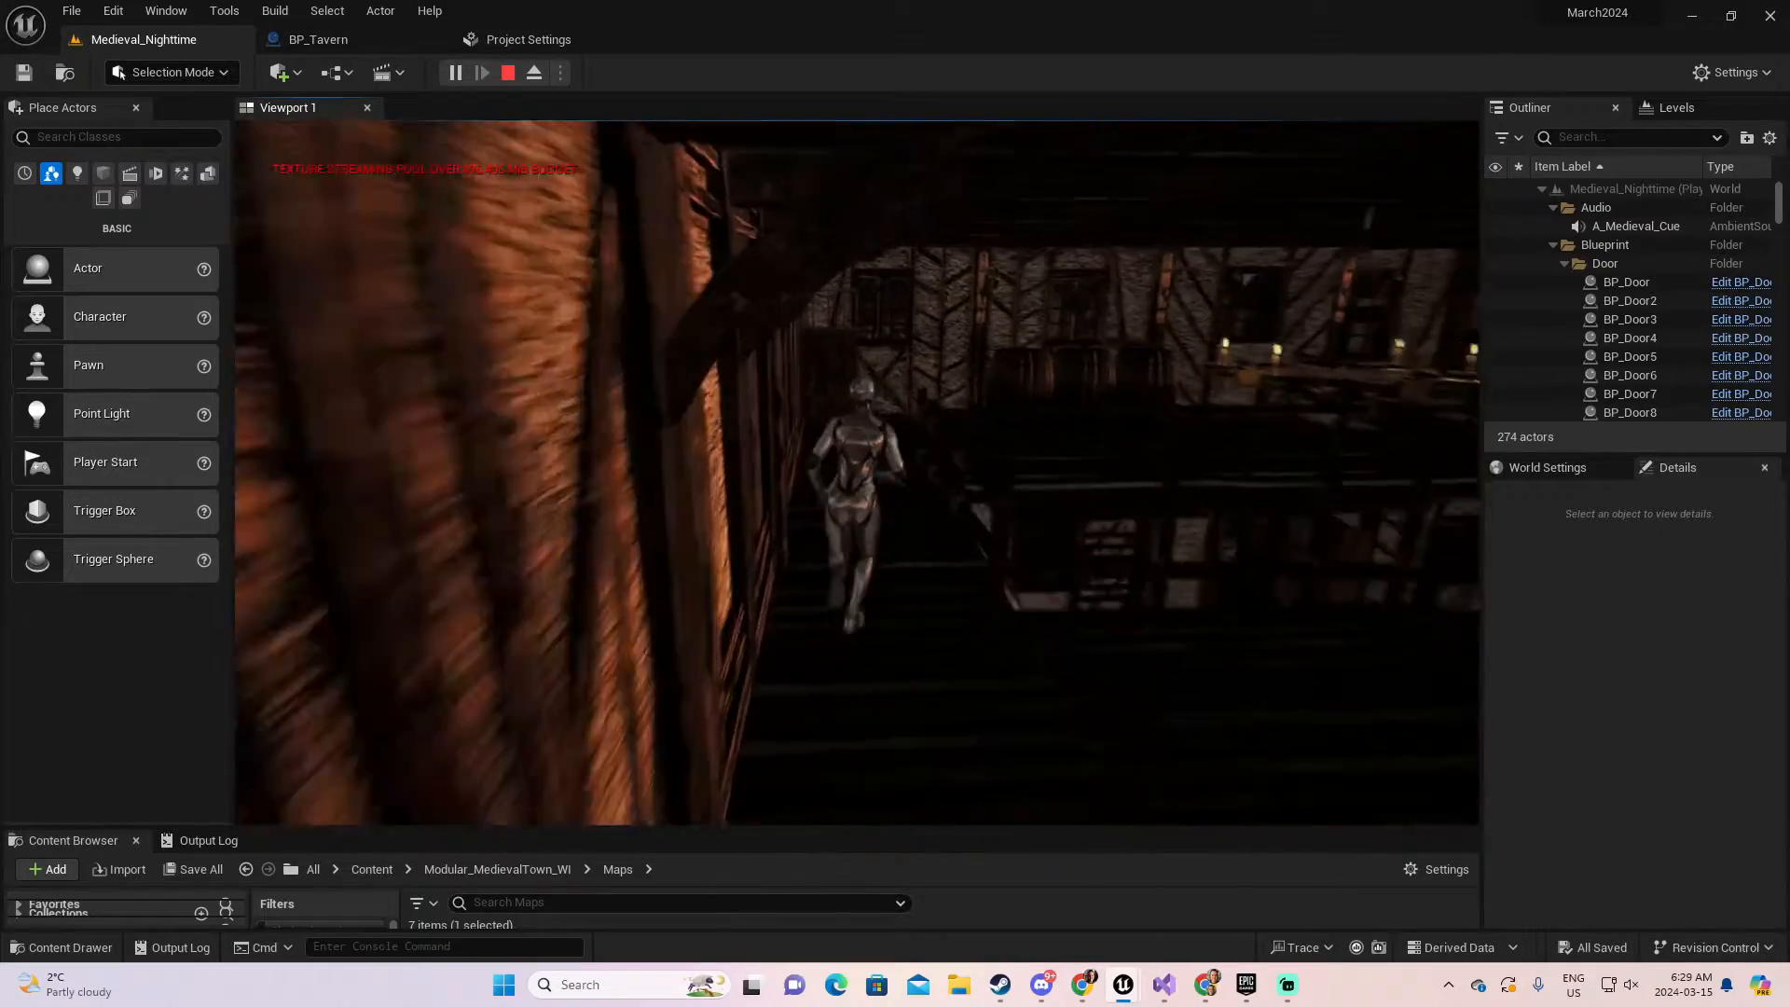
{"action": "key", "text": "w"}
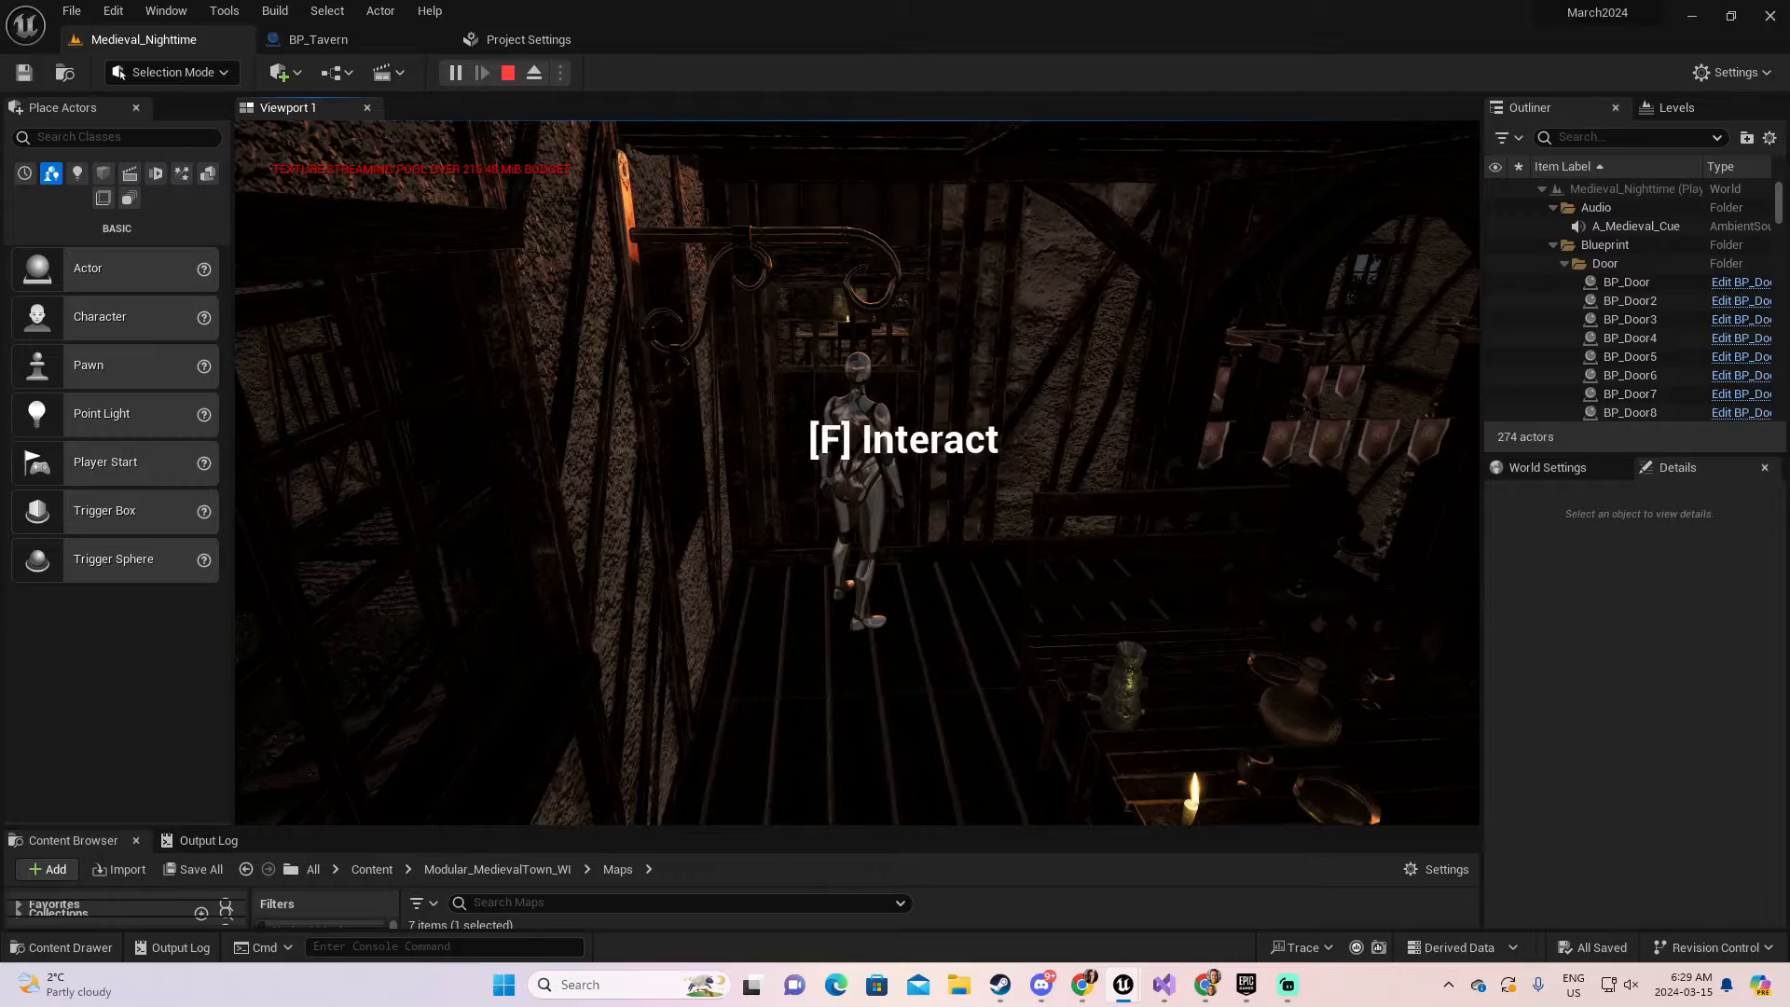
{"action": "key", "text": "f"}
{"action": "key", "text": "w"}
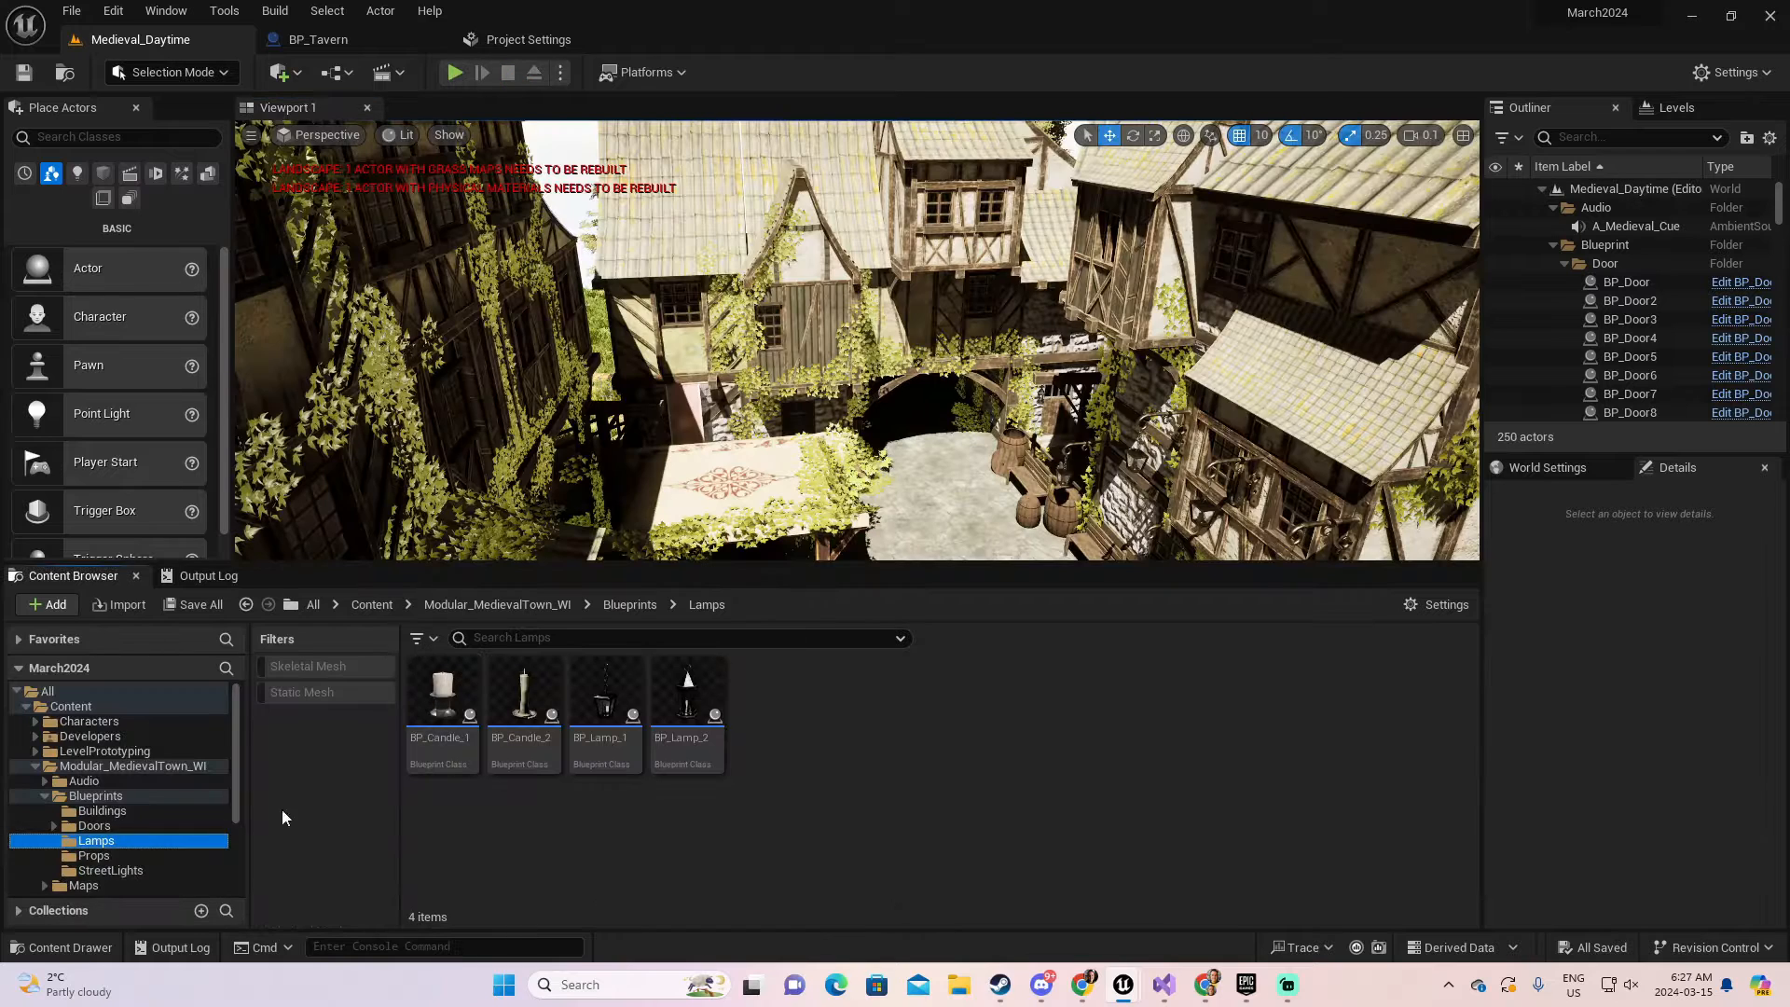
Enlarge the content browser and look through the Modular_MedievalTown_WI folder with its Maps and Blueprints subfolders.
{"action": "left_click", "coordinate": [45, 795]}
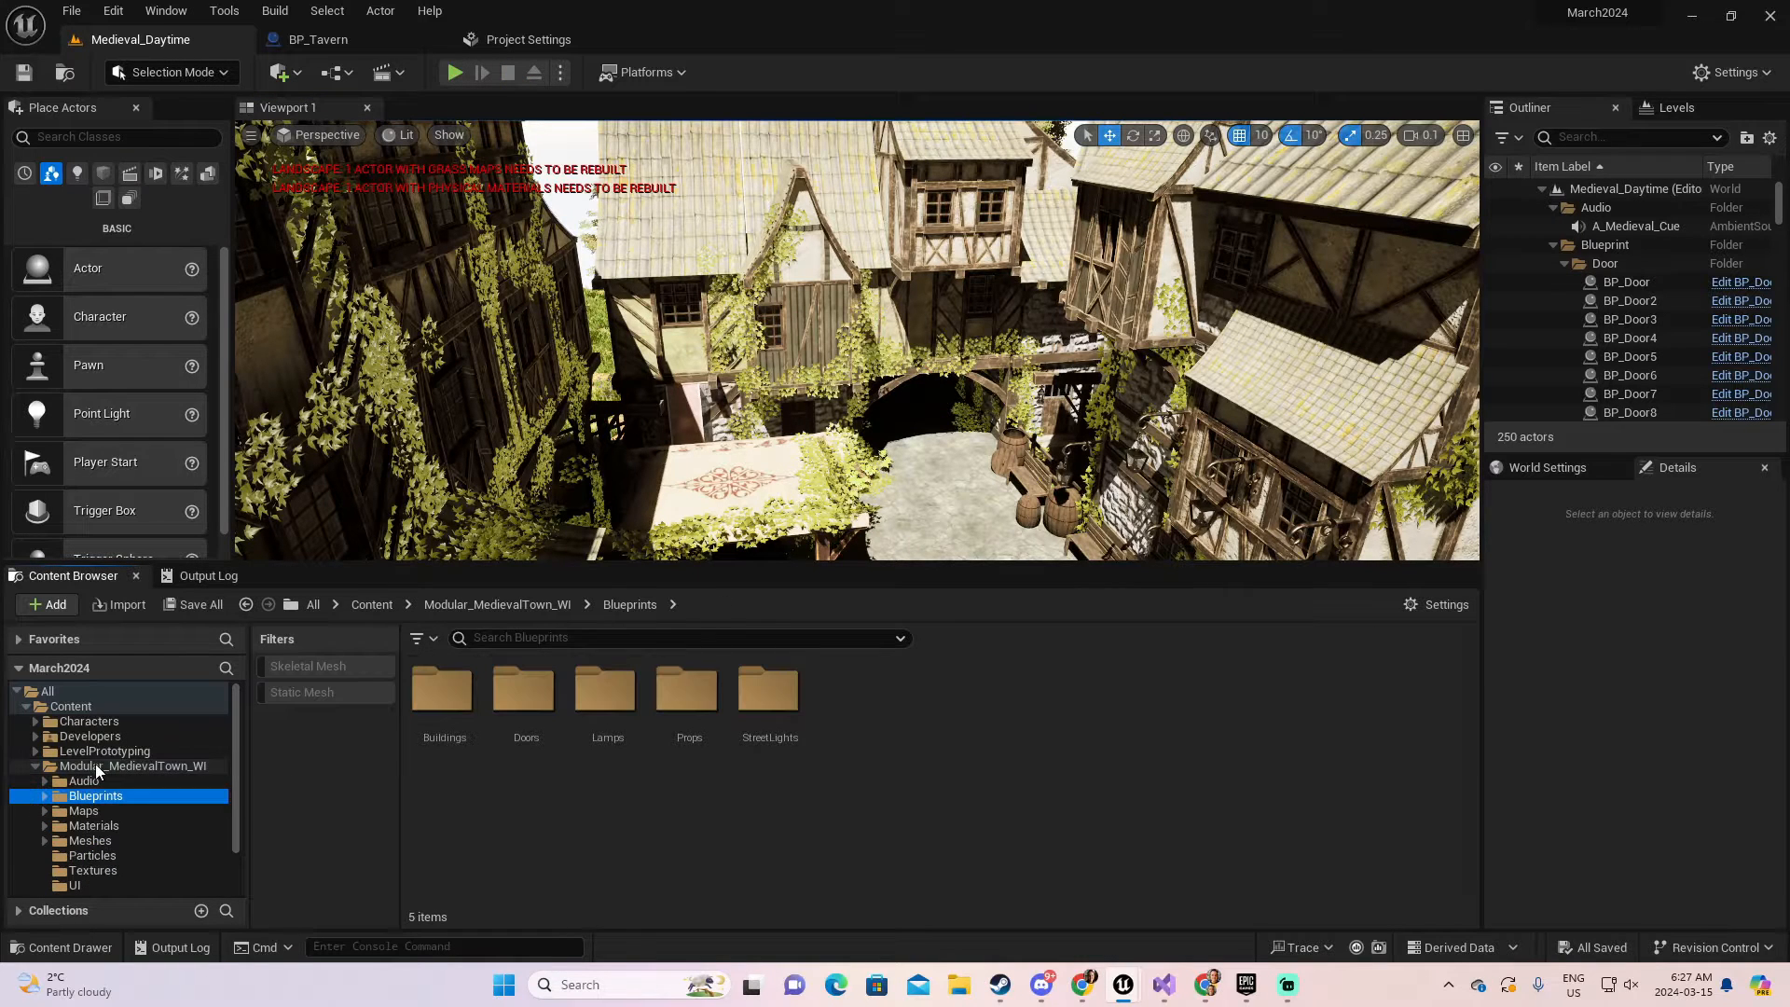
{"action": "left_click", "coordinate": [98, 768]}
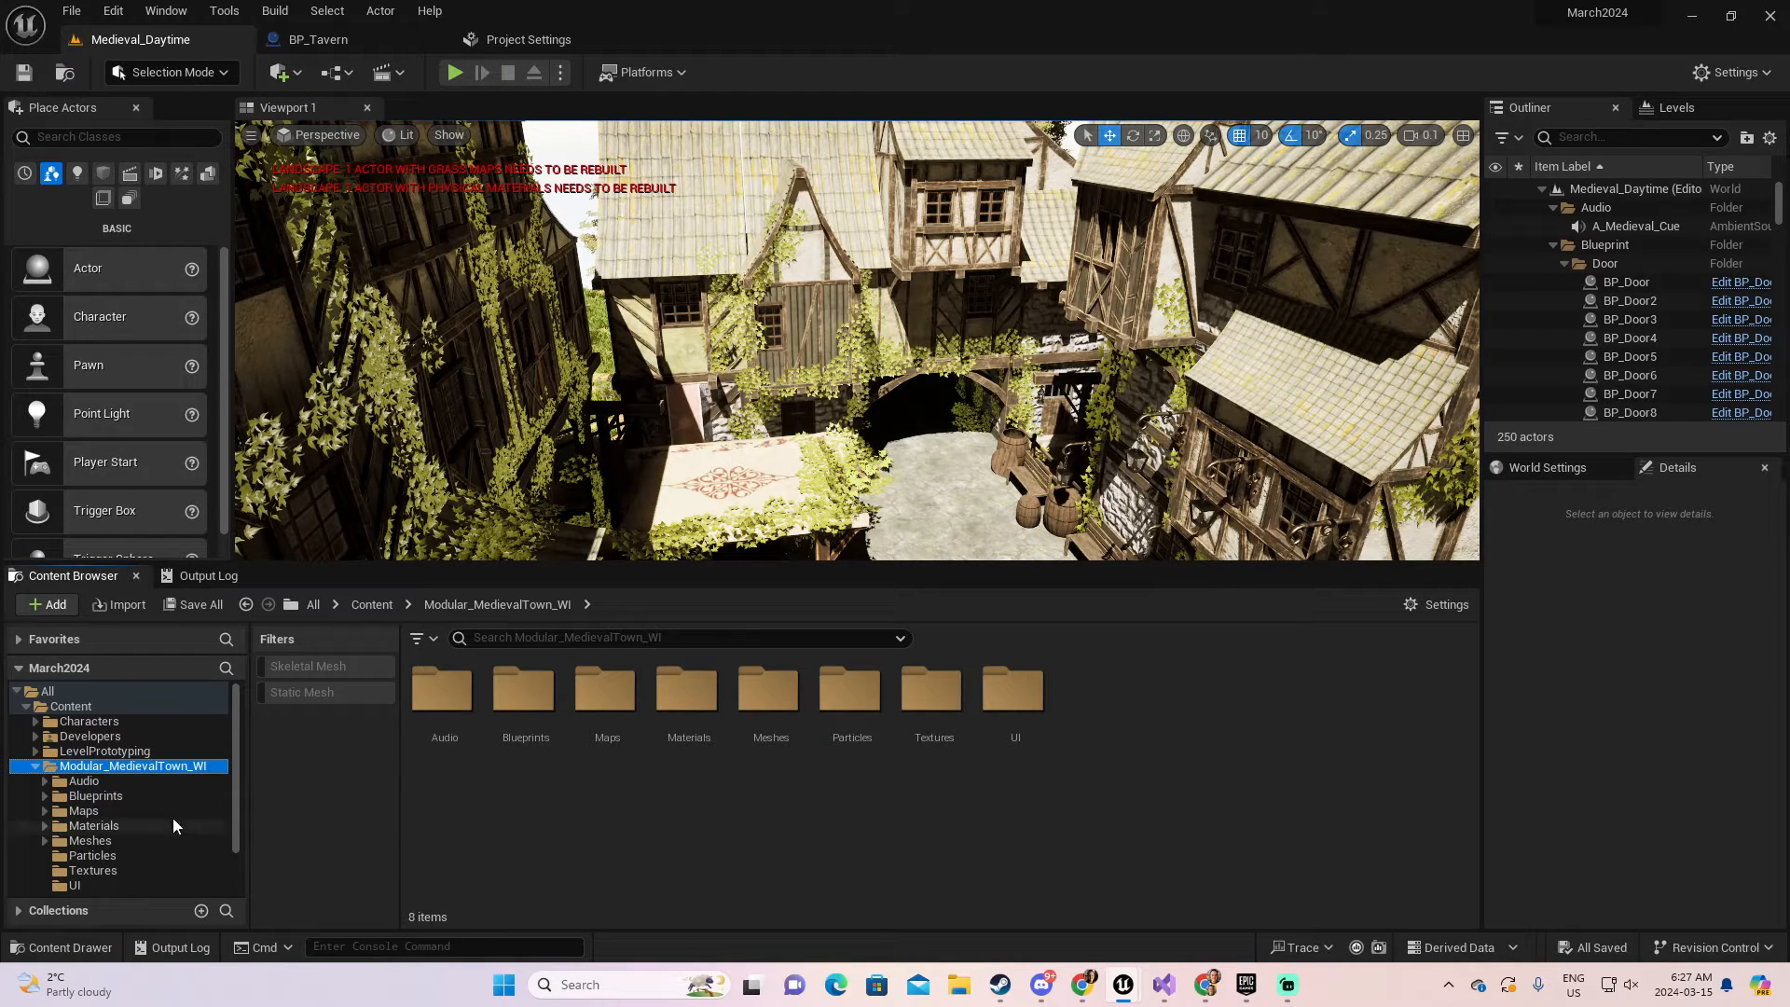
{"action": "left_click", "coordinate": [83, 811]}
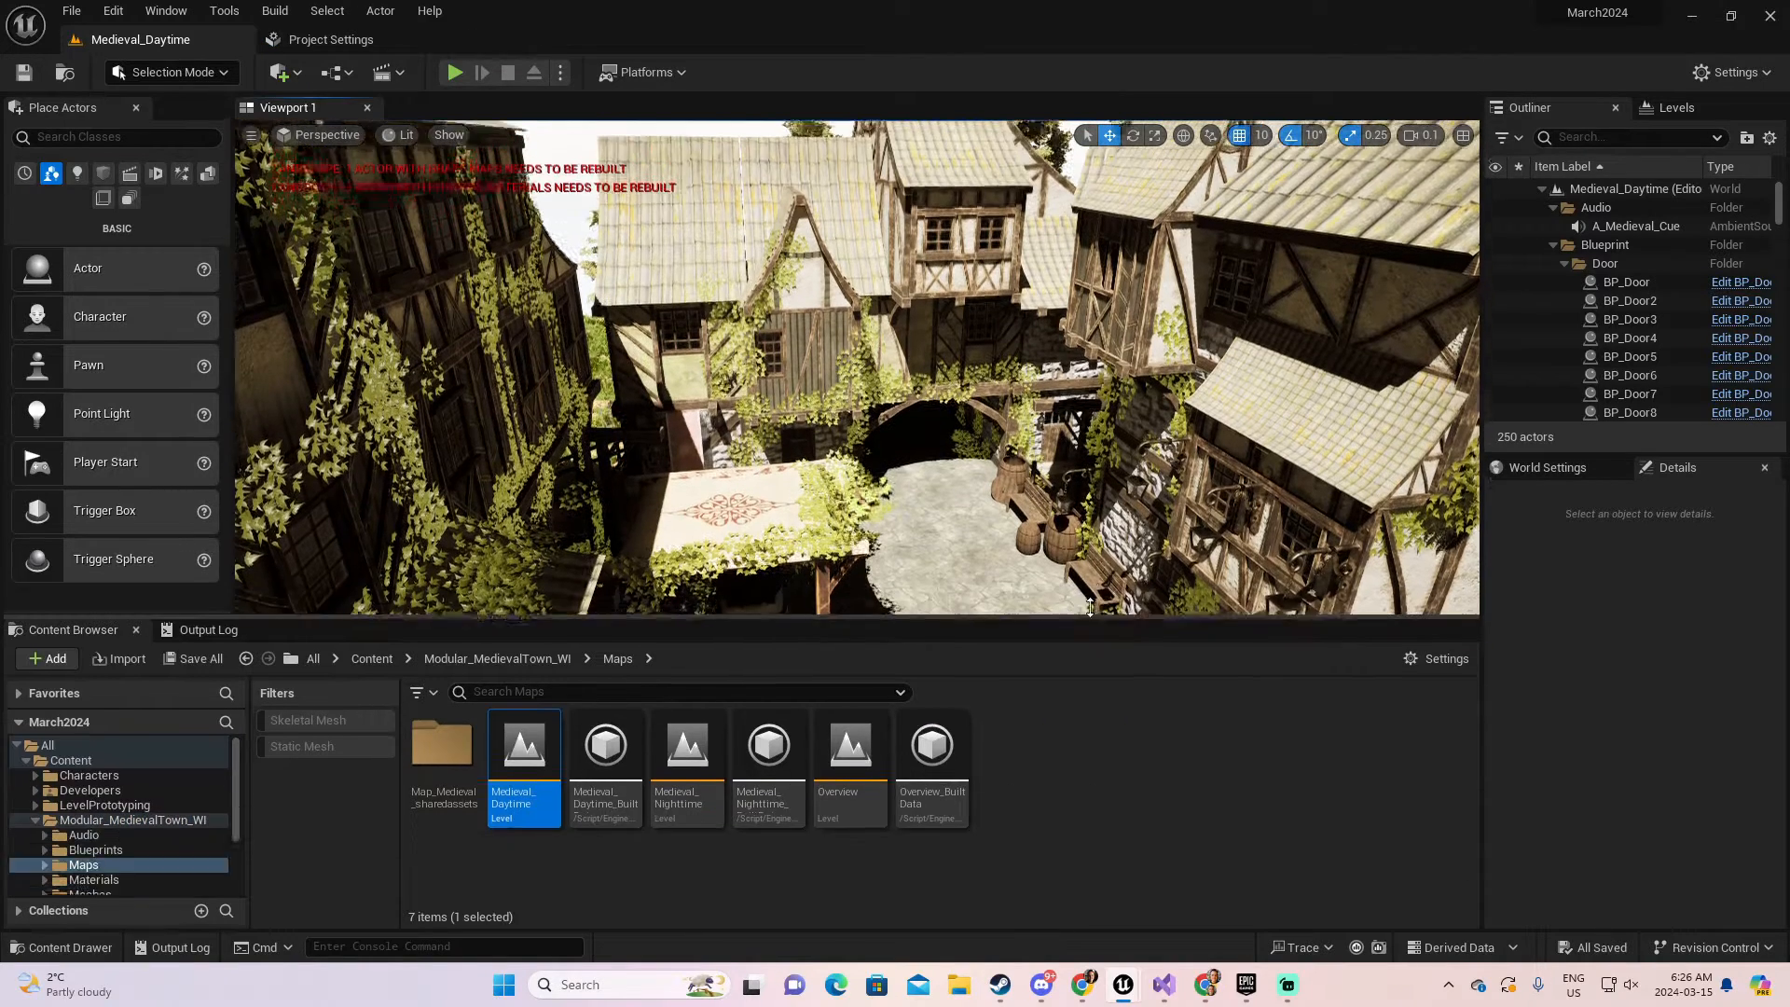
{"action": "left_click_drag", "start_coordinate": [1090, 608], "coordinate": [1090, 554]}
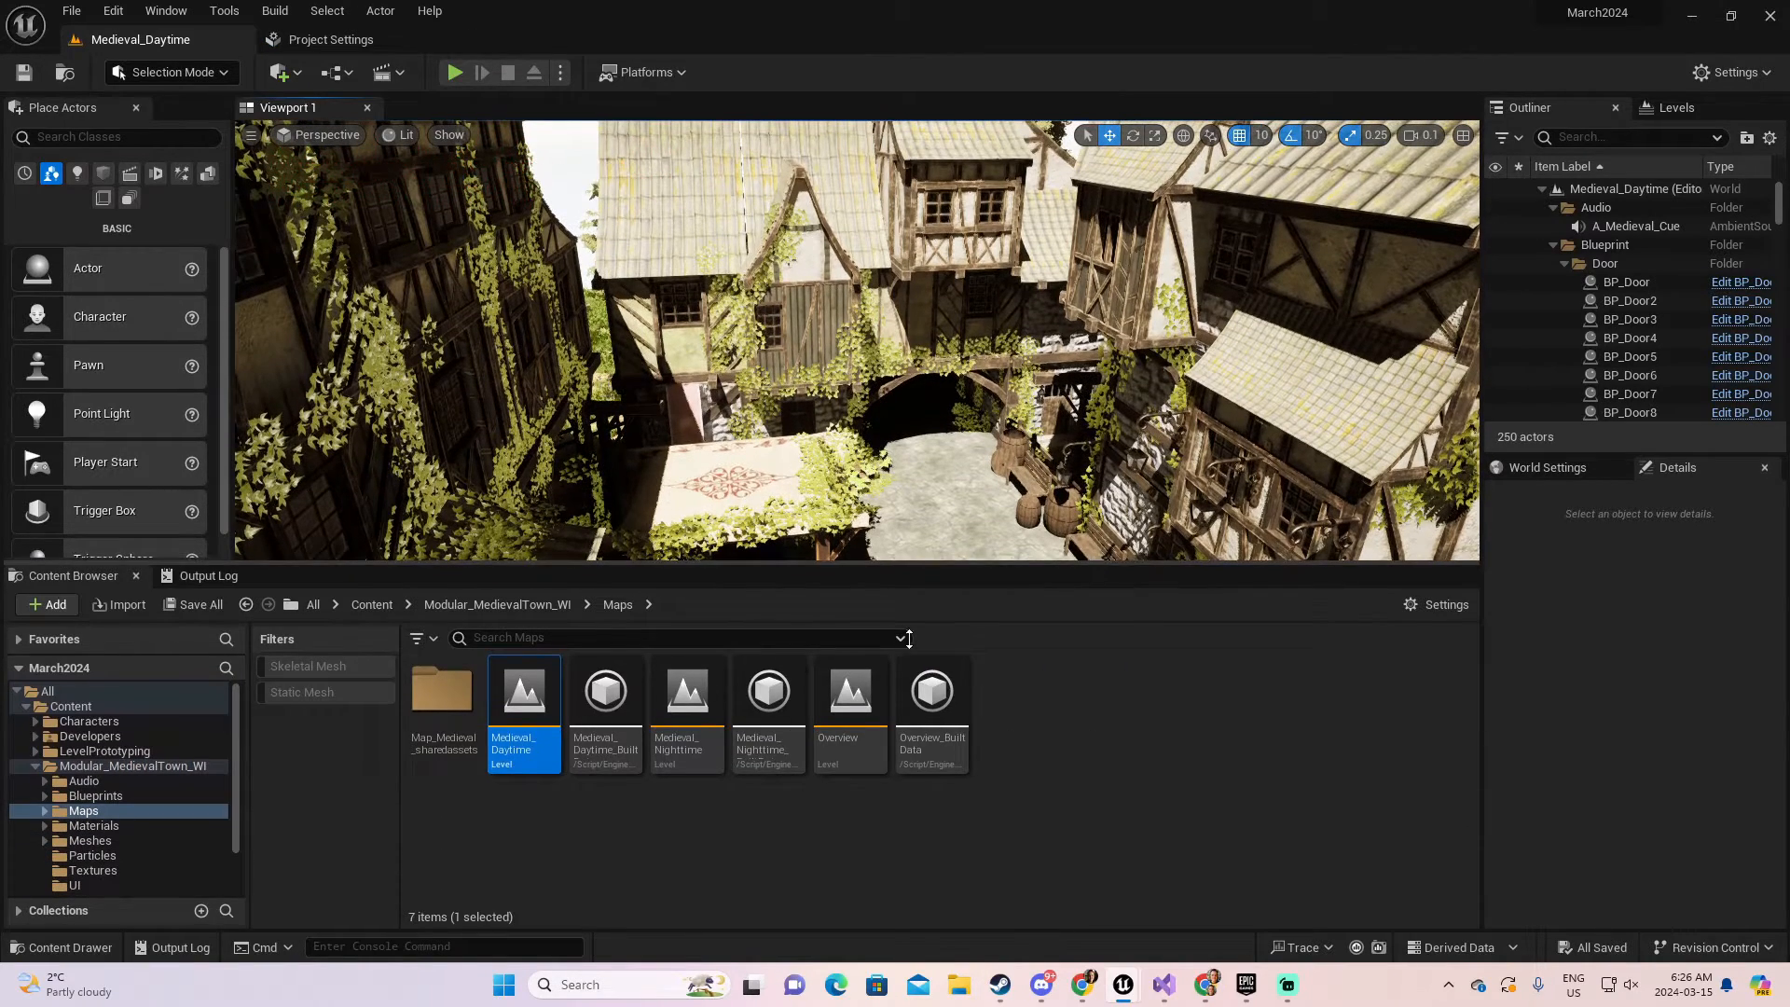
{"action": "left_click", "coordinate": [96, 797]}
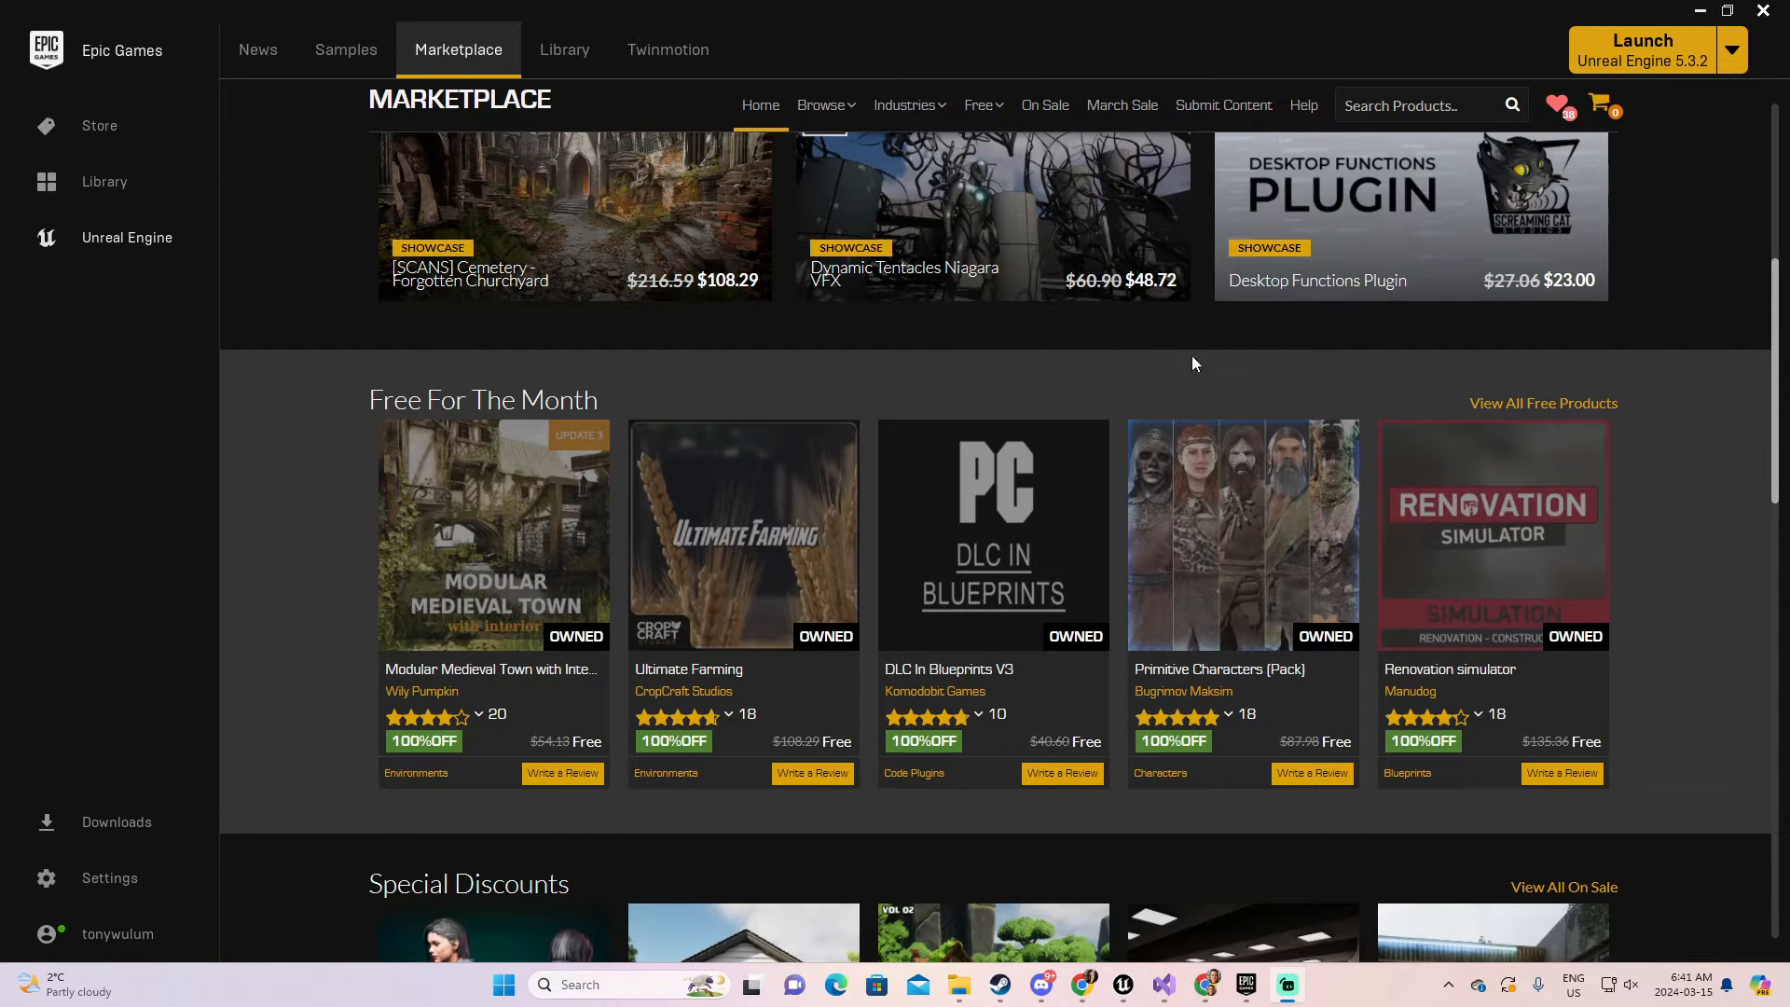
Open the Primitive Characters (Pack) page from the free products of the month and browse its preview images.
{"action": "left_click", "coordinate": [1240, 570]}
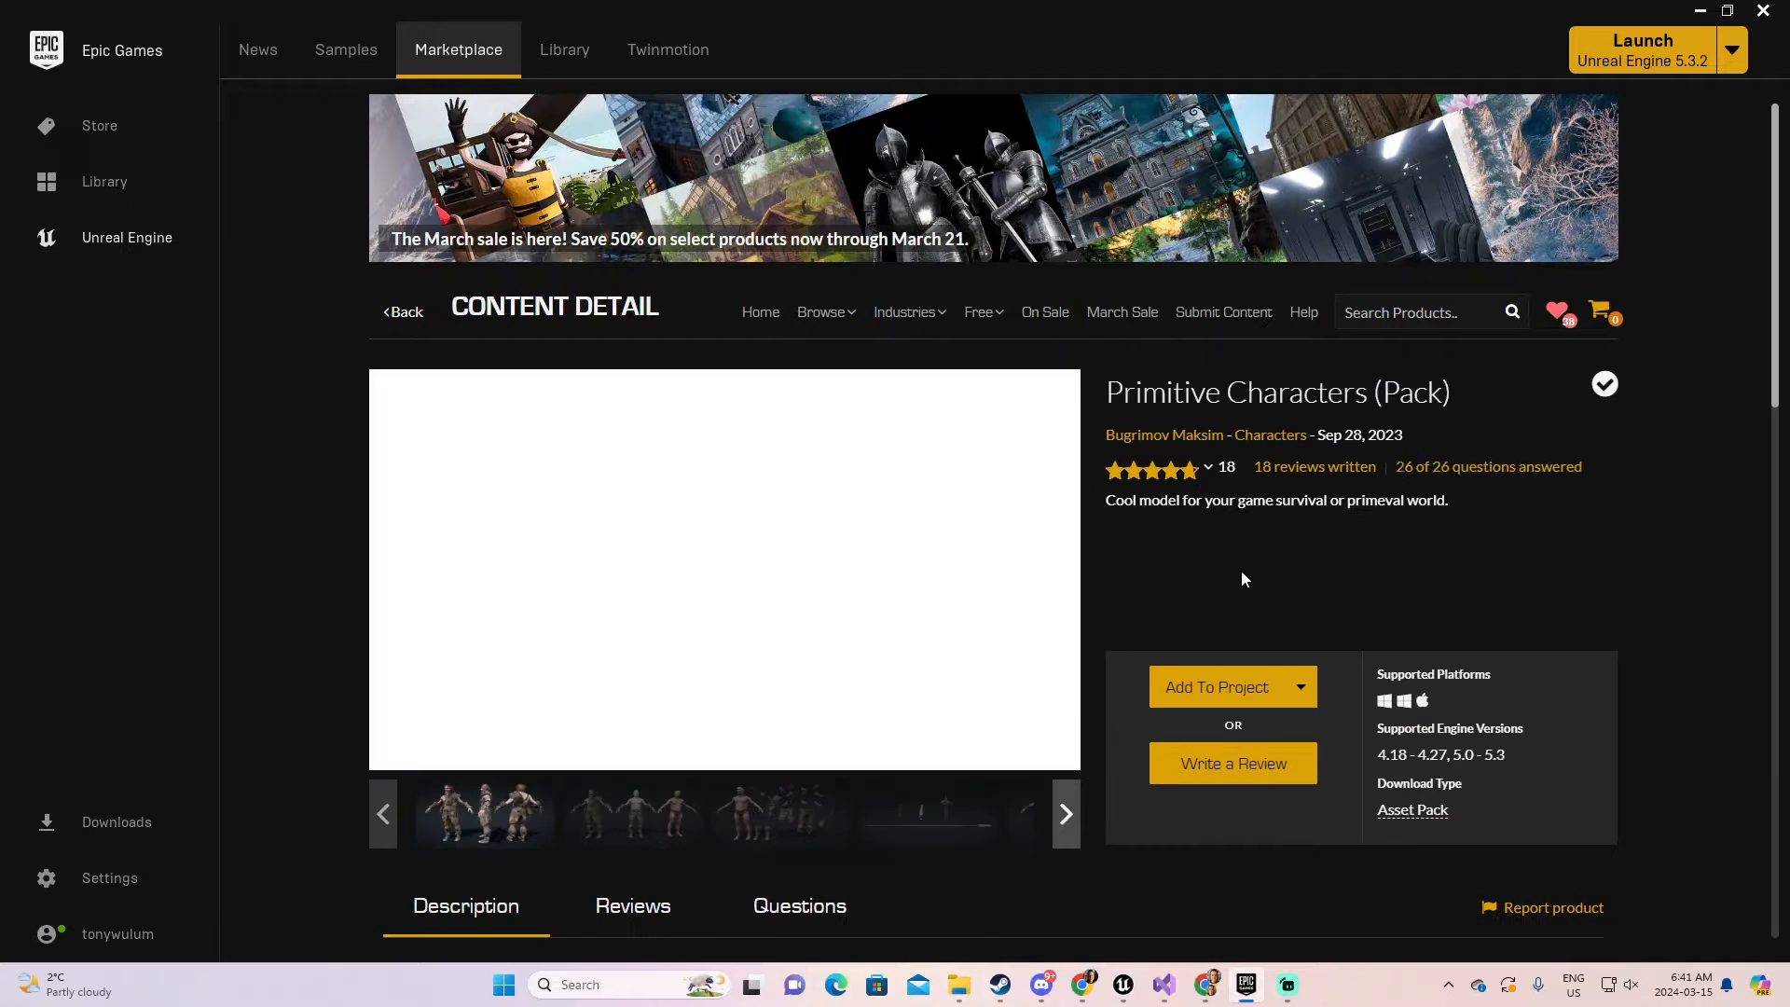
{"action": "left_click", "coordinate": [630, 817]}
{"action": "left_click", "coordinate": [759, 827]}
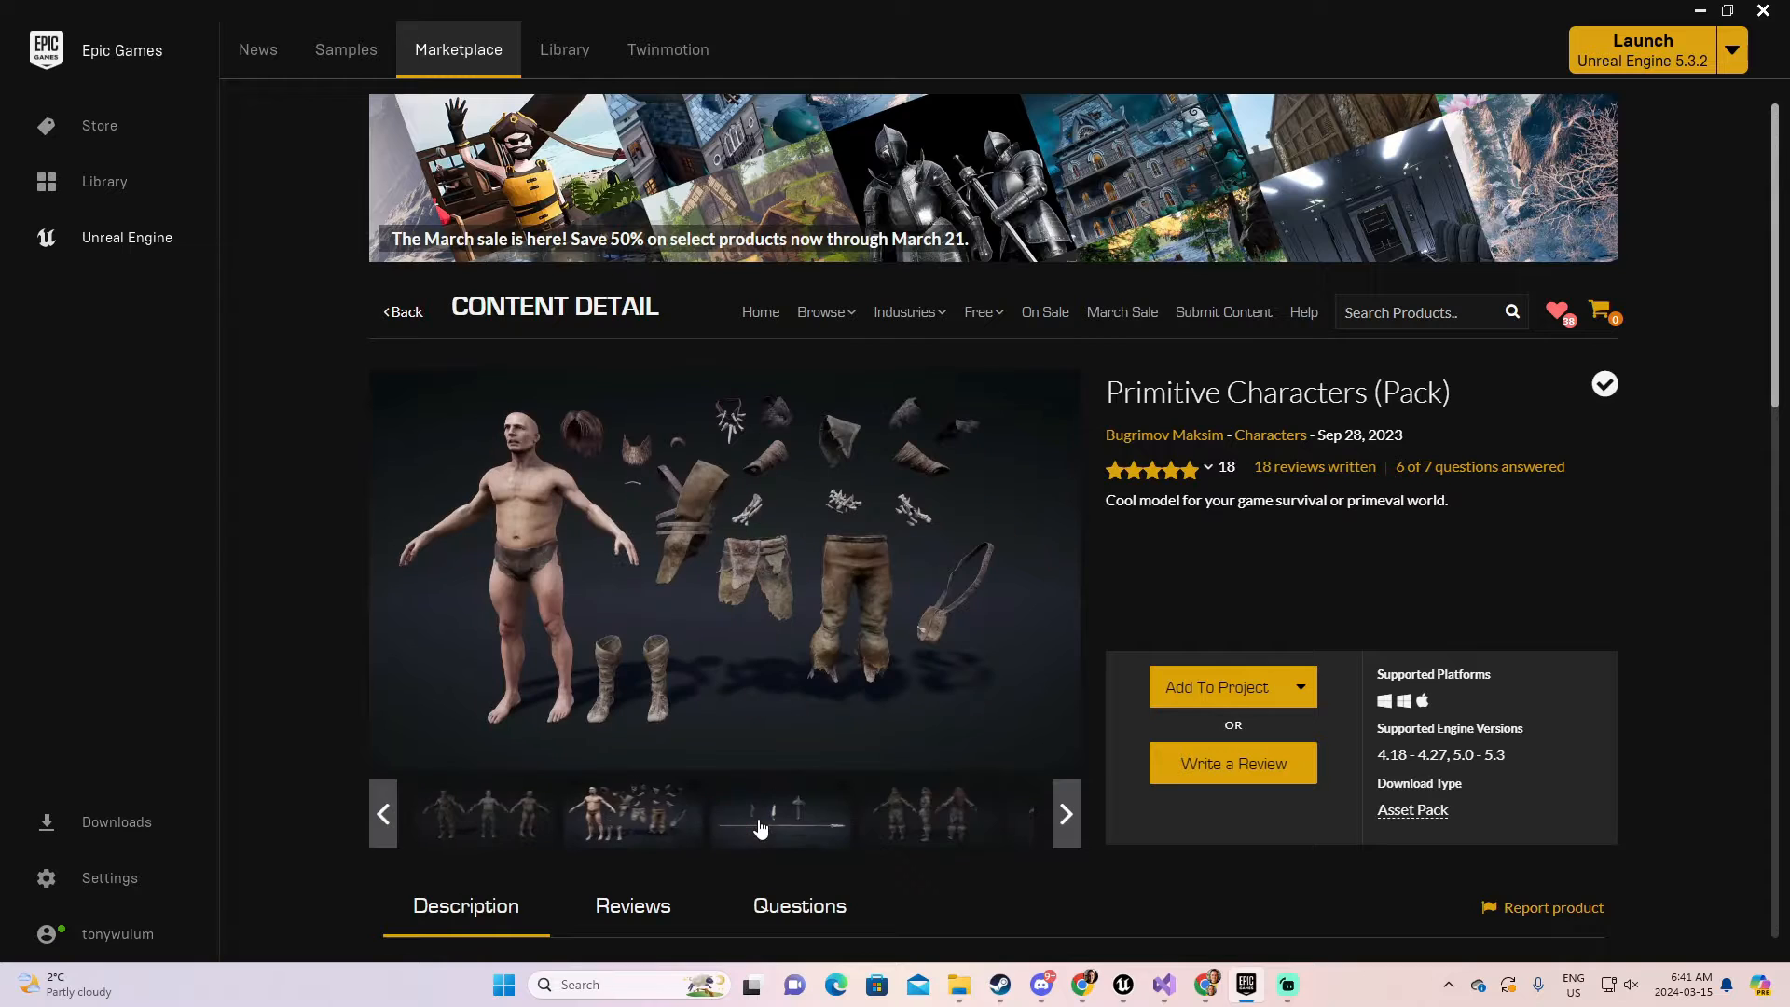
{"action": "left_click", "coordinate": [931, 827]}
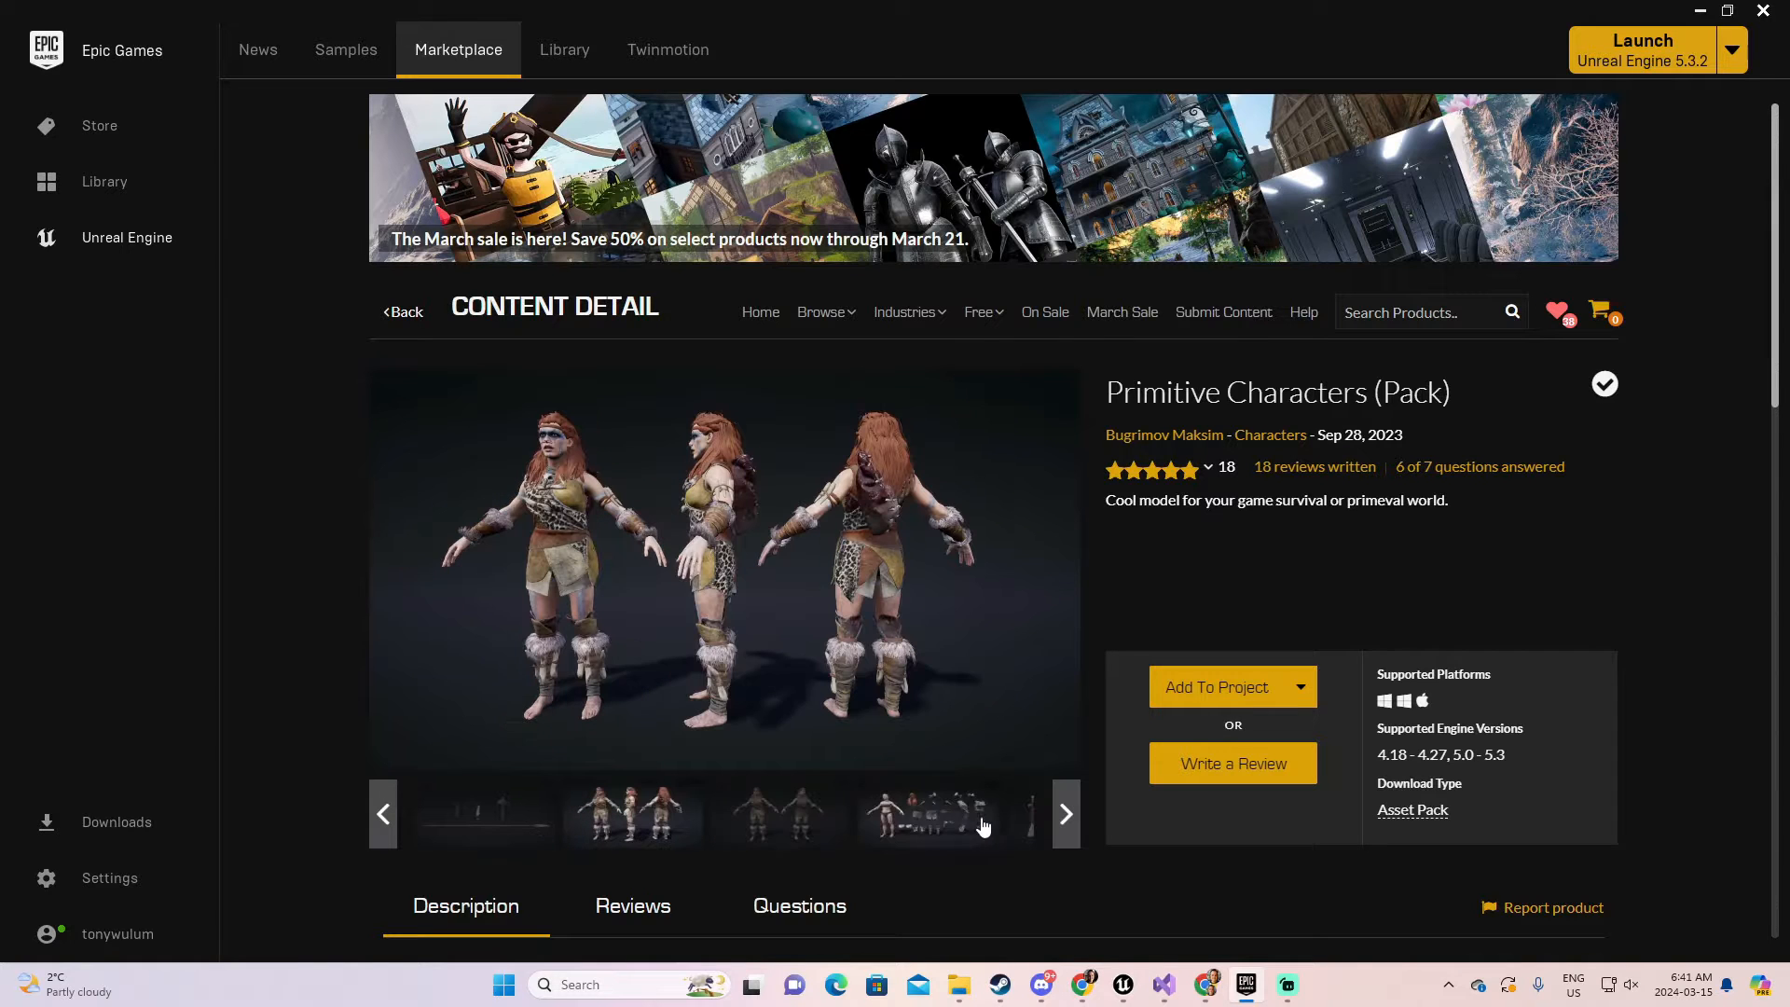
View another preview image in the Primitive Characters (Pack) gallery.
{"action": "left_click", "coordinate": [1024, 822]}
{"action": "left_click", "coordinate": [1024, 824]}
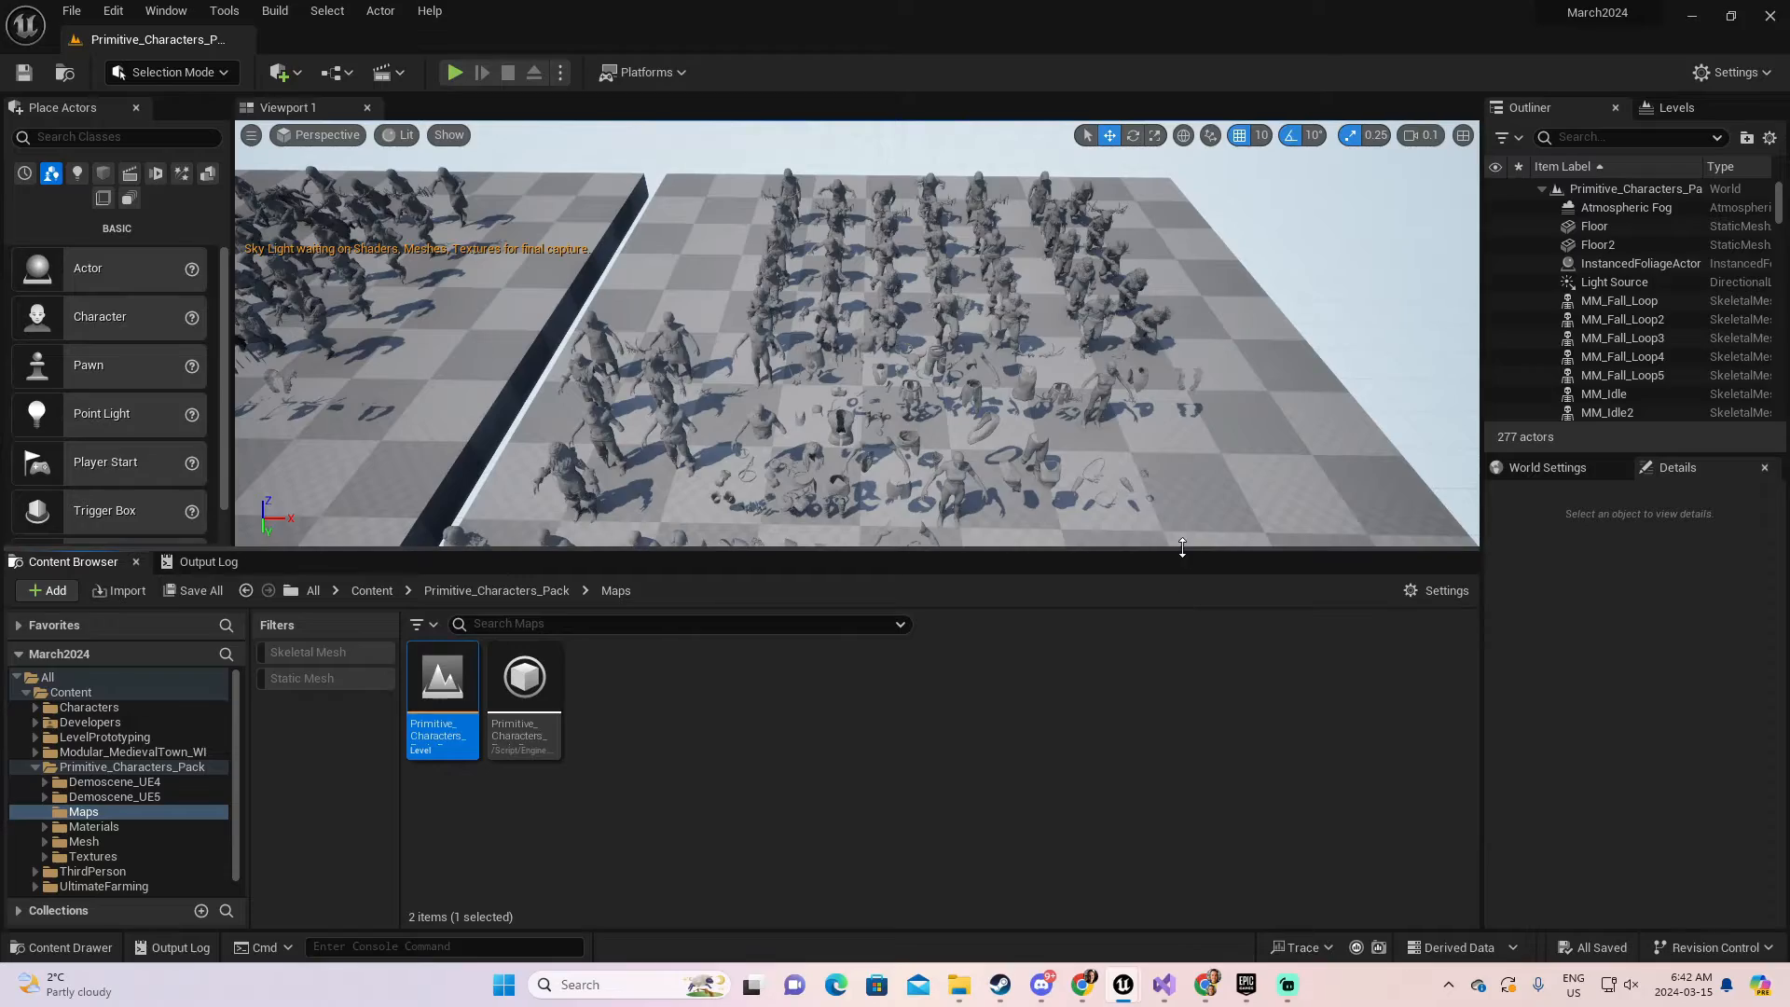
Switch to Unreal Editor, enlarge the viewport over the content browser and fly down among the characters of the Primitive_Characters_Pack demo level.
{"action": "left_click_drag", "start_coordinate": [1182, 548], "coordinate": [1204, 771]}
{"action": "mouse_move", "coordinate": [1192, 749]}
{"action": "right_mouse_down"}
{"action": "mouse_move", "coordinate": [1168, 635]}
{"action": "mouse_move", "coordinate": [1176, 701]}
{"action": "right_mouse_up"}
{"action": "key", "text": "w"}
{"action": "key", "text": "a"}
{"action": "key", "text": "w"}
{"action": "key", "text": "s"}
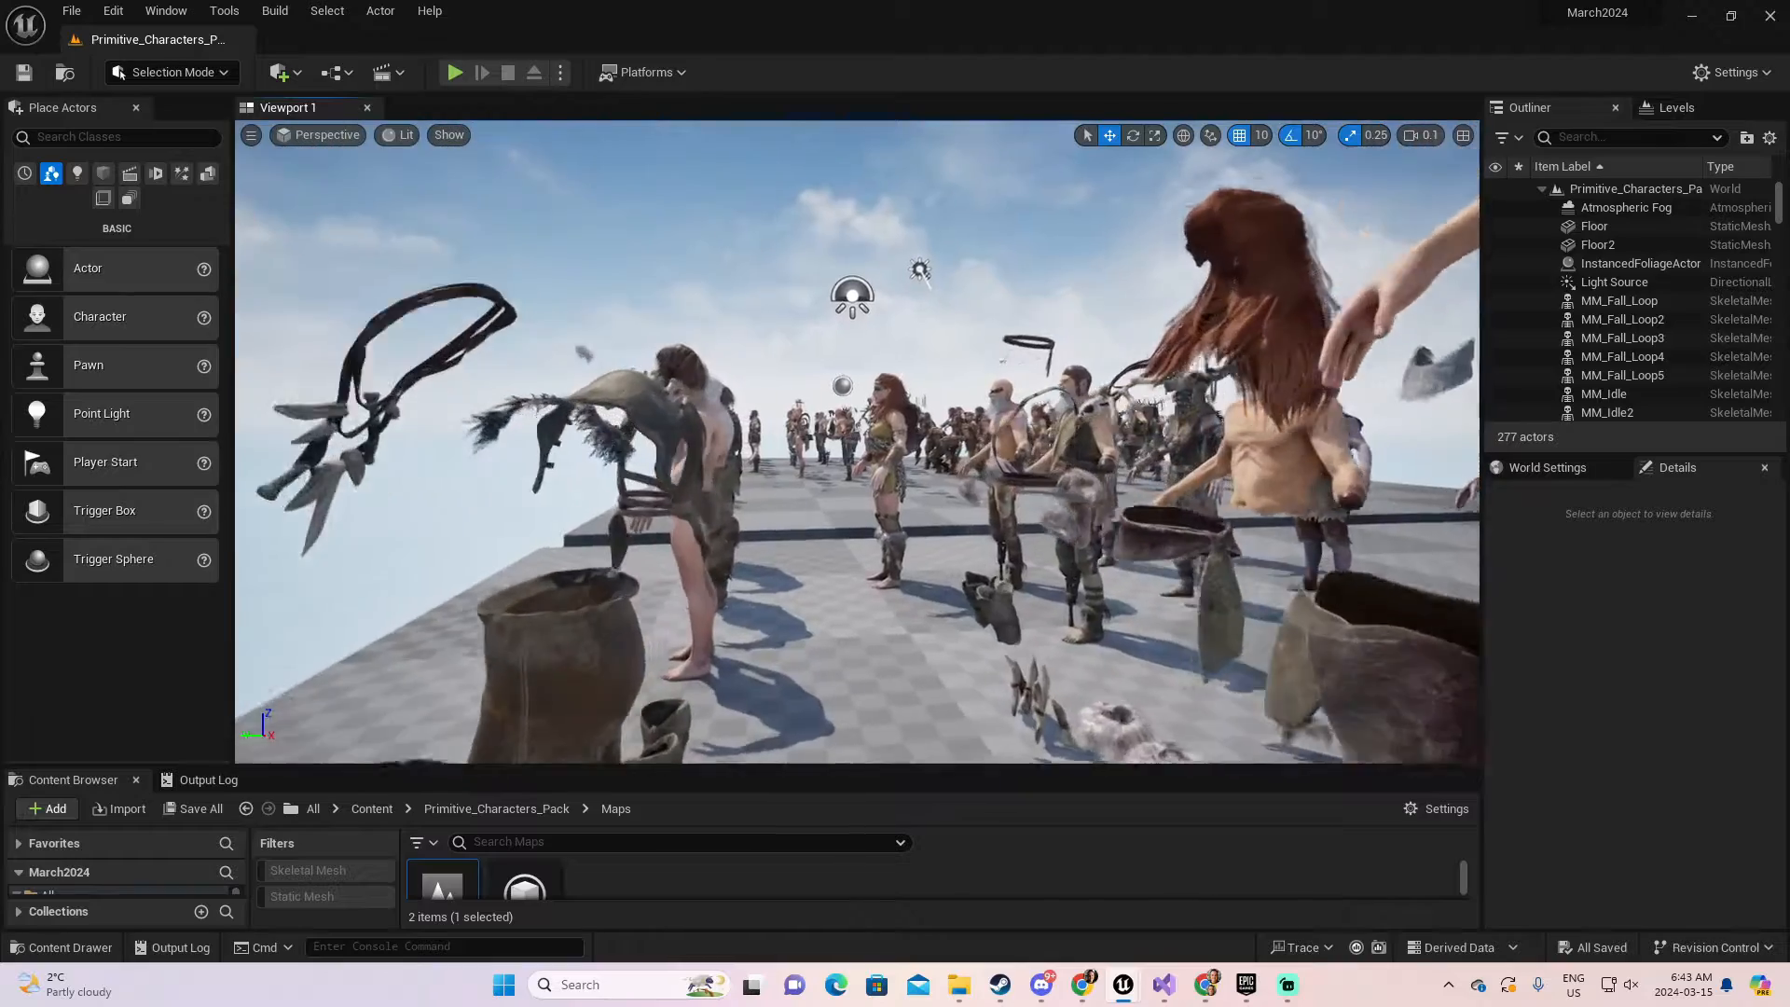
Fly through the rows of animated characters in the demo level.
{"action": "mouse_move", "coordinate": [1165, 681]}
{"action": "right_mouse_down"}
{"action": "mouse_move", "coordinate": [1156, 661]}
{"action": "mouse_move", "coordinate": [1222, 653]}
{"action": "mouse_move", "coordinate": [1184, 673]}
{"action": "right_mouse_up"}
{"action": "key", "text": "w"}
{"action": "key", "text": "w"}
{"action": "key", "text": "a"}
{"action": "key", "text": "s"}
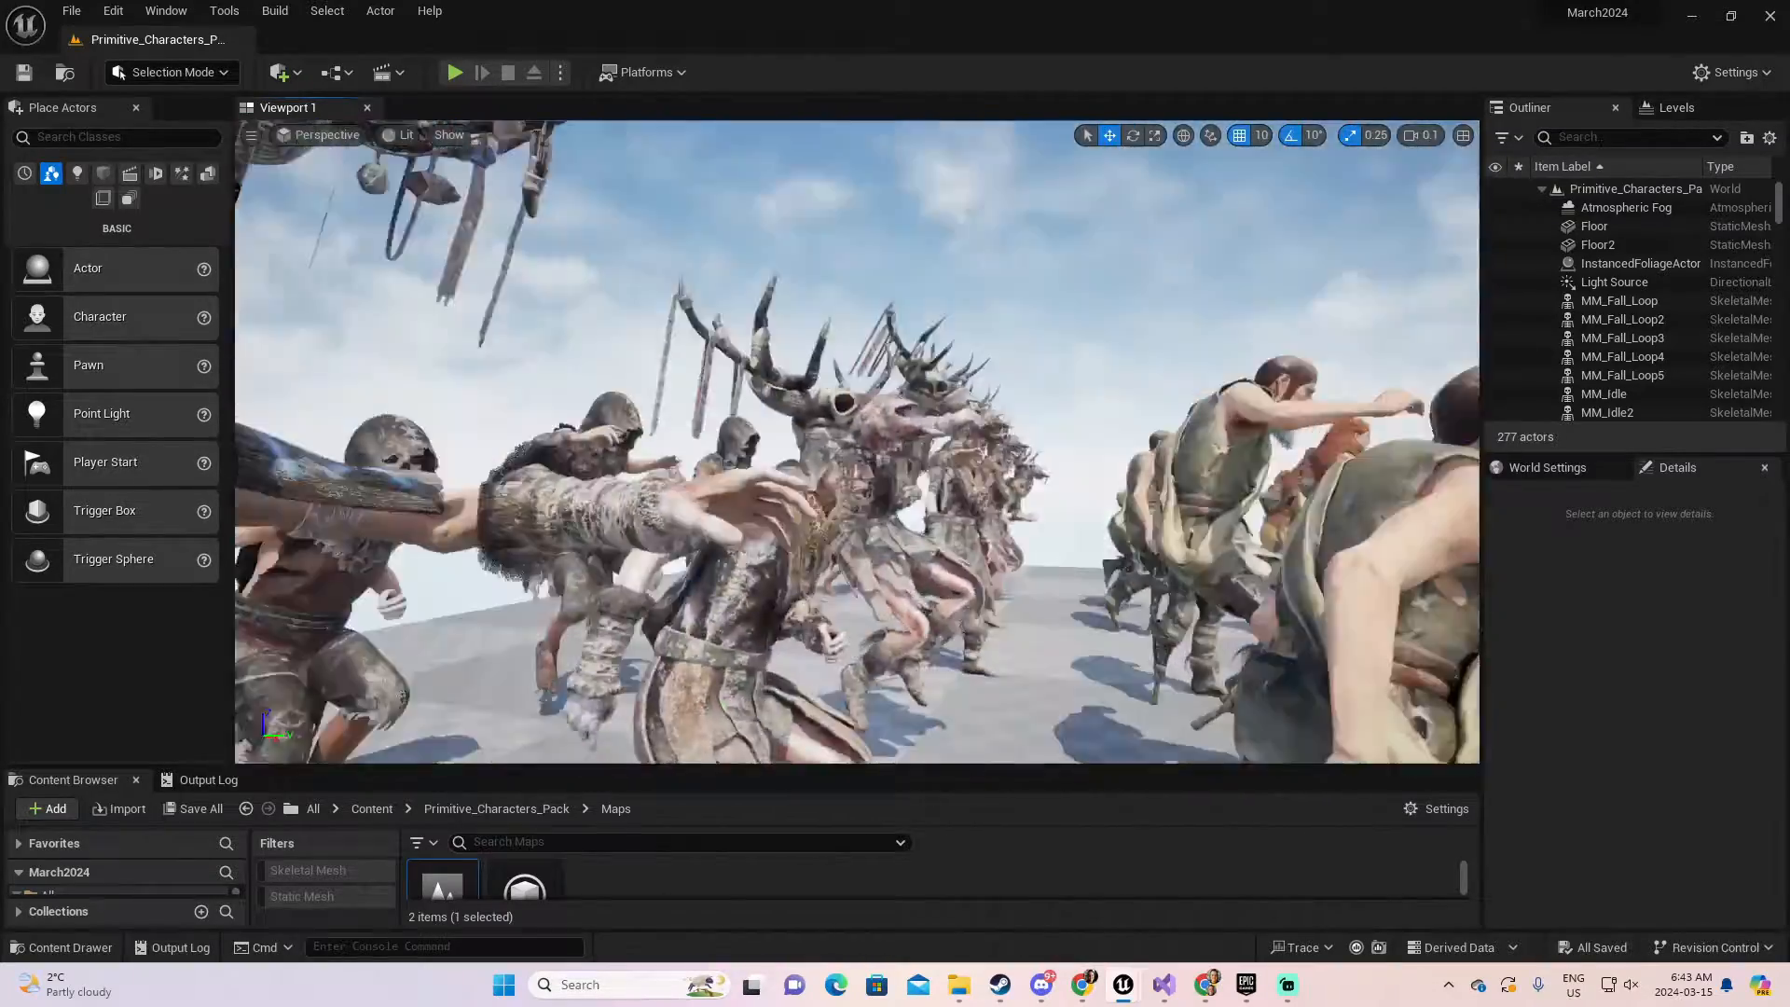
Examine the antler-masked shaman and the red-haired warrior woman up close in the demo level.
{"action": "right_click_drag", "start_coordinate": [858, 442], "coordinate": [494, 375]}
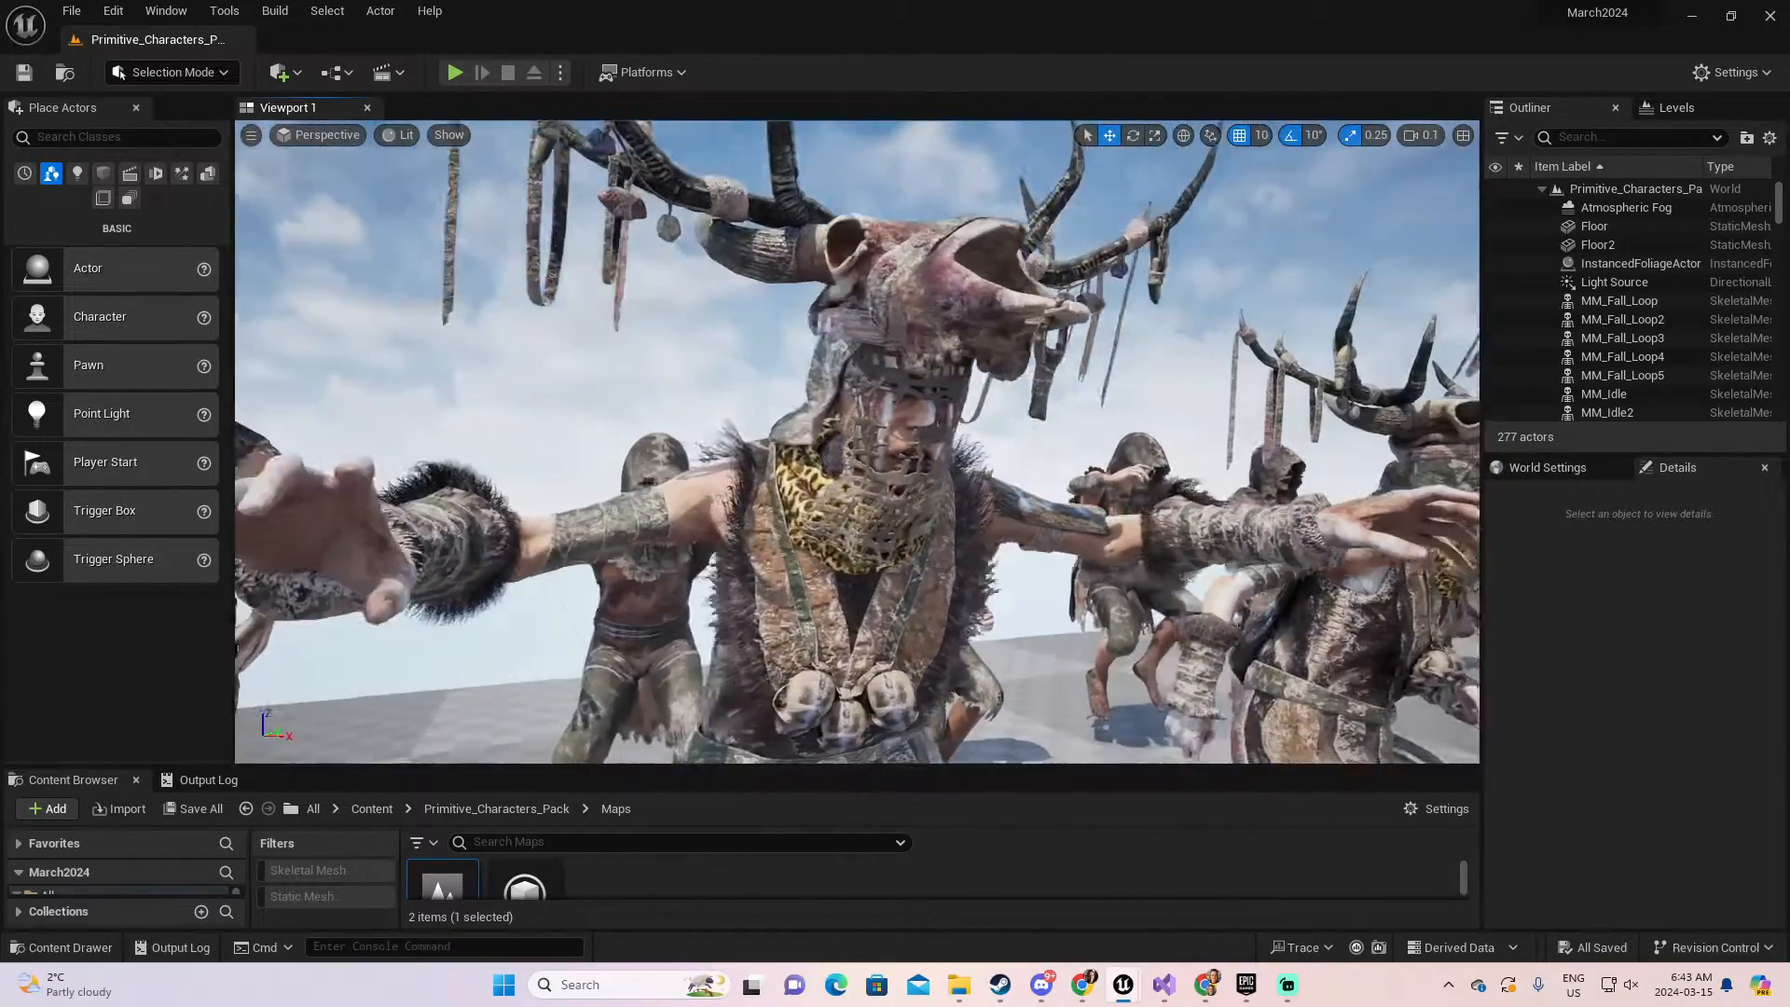
{"action": "right_click_drag", "start_coordinate": [857, 442], "coordinate": [653, 499]}
{"action": "right_click_drag", "start_coordinate": [857, 442], "coordinate": [653, 425]}
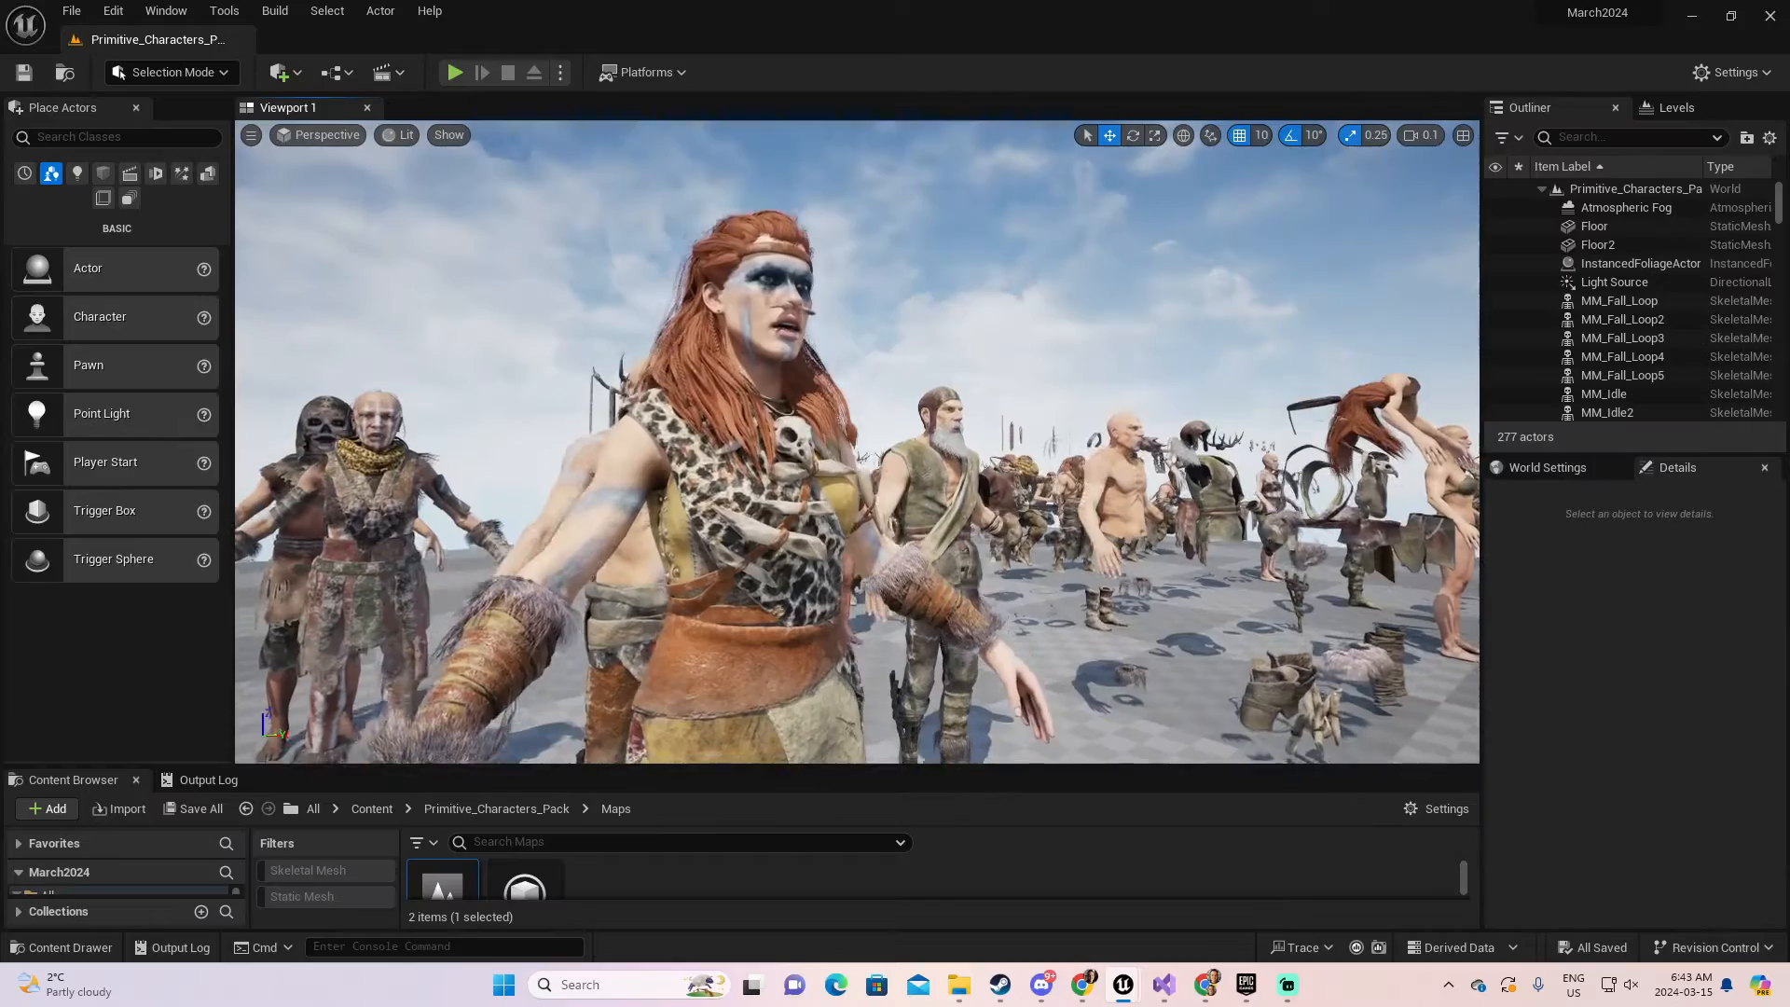
{"action": "right_click_drag", "start_coordinate": [858, 442], "coordinate": [863, 583]}
{"action": "mouse_move", "coordinate": [858, 441]}
{"action": "right_mouse_down"}
{"action": "mouse_move", "coordinate": [760, 387]}
{"action": "mouse_move", "coordinate": [895, 345]}
{"action": "mouse_move", "coordinate": [937, 303]}
{"action": "mouse_move", "coordinate": [890, 326]}
{"action": "mouse_move", "coordinate": [886, 359]}
{"action": "mouse_move", "coordinate": [832, 403]}
{"action": "right_mouse_up"}
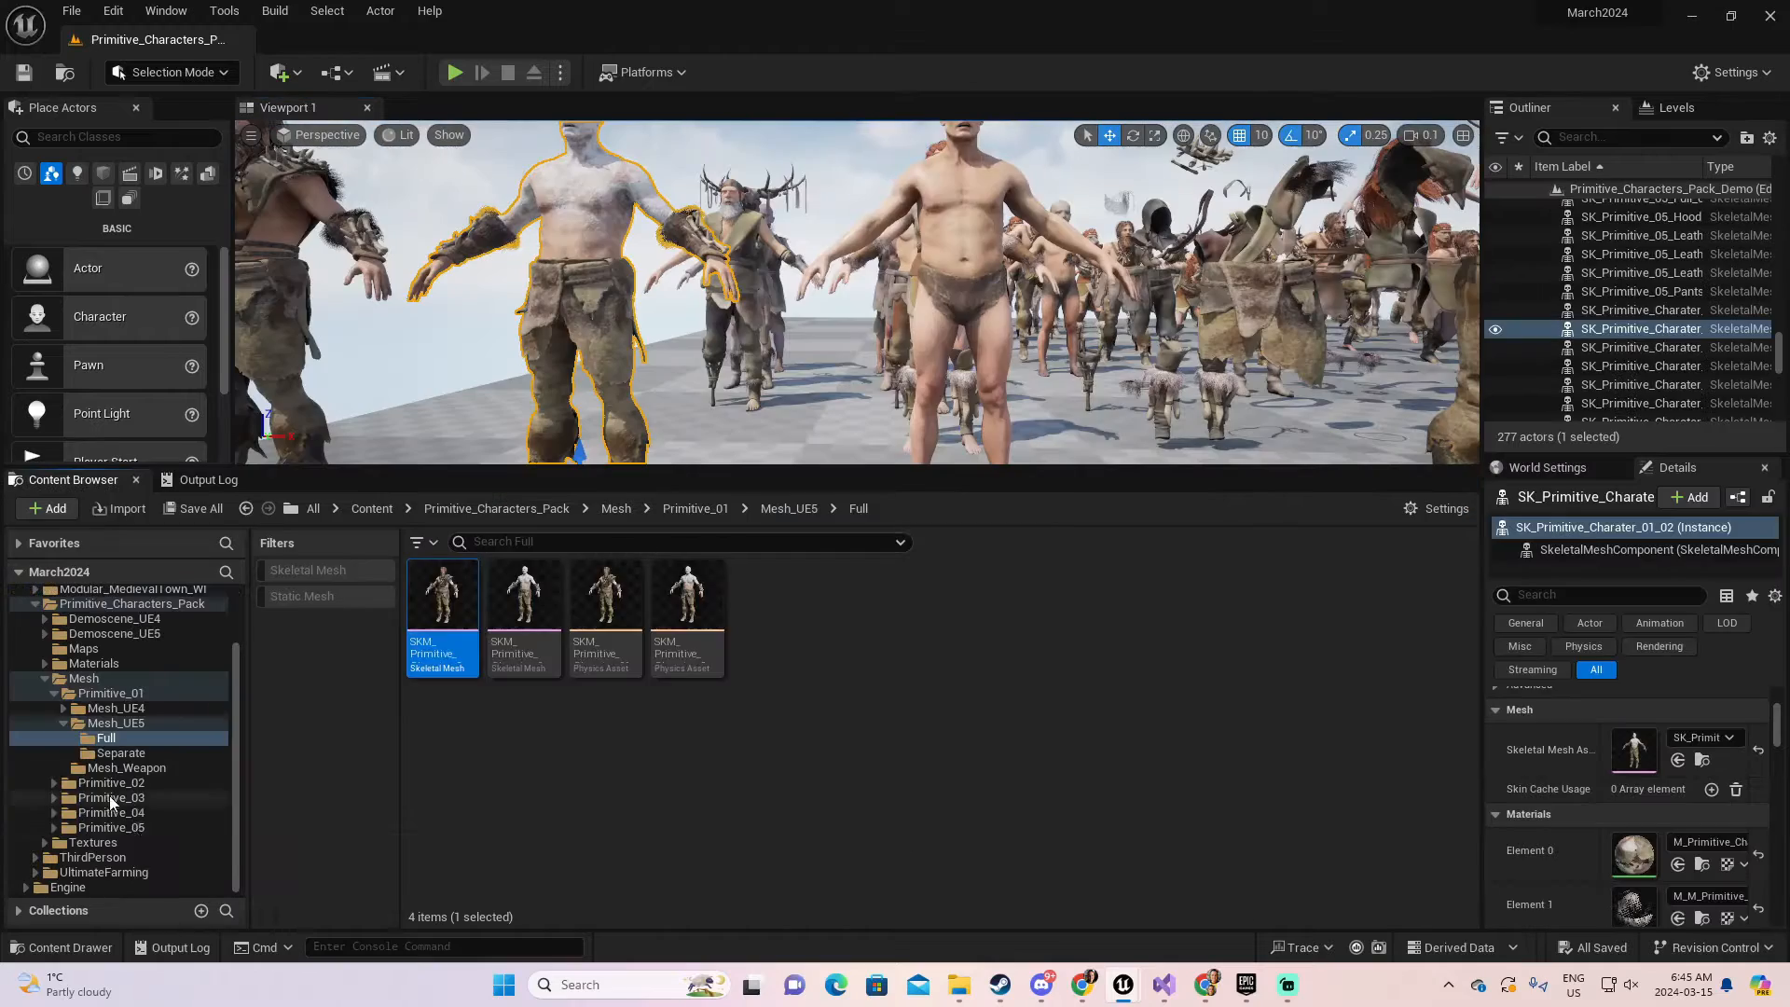
Look through the pack's character mesh folders, open SKM_Primitive_02_Body from the Primitive_02 Separate folder and orbit around it.
{"action": "left_click", "coordinate": [110, 796]}
{"action": "double_click", "coordinate": [439, 593]}
{"action": "double_click", "coordinate": [439, 593]}
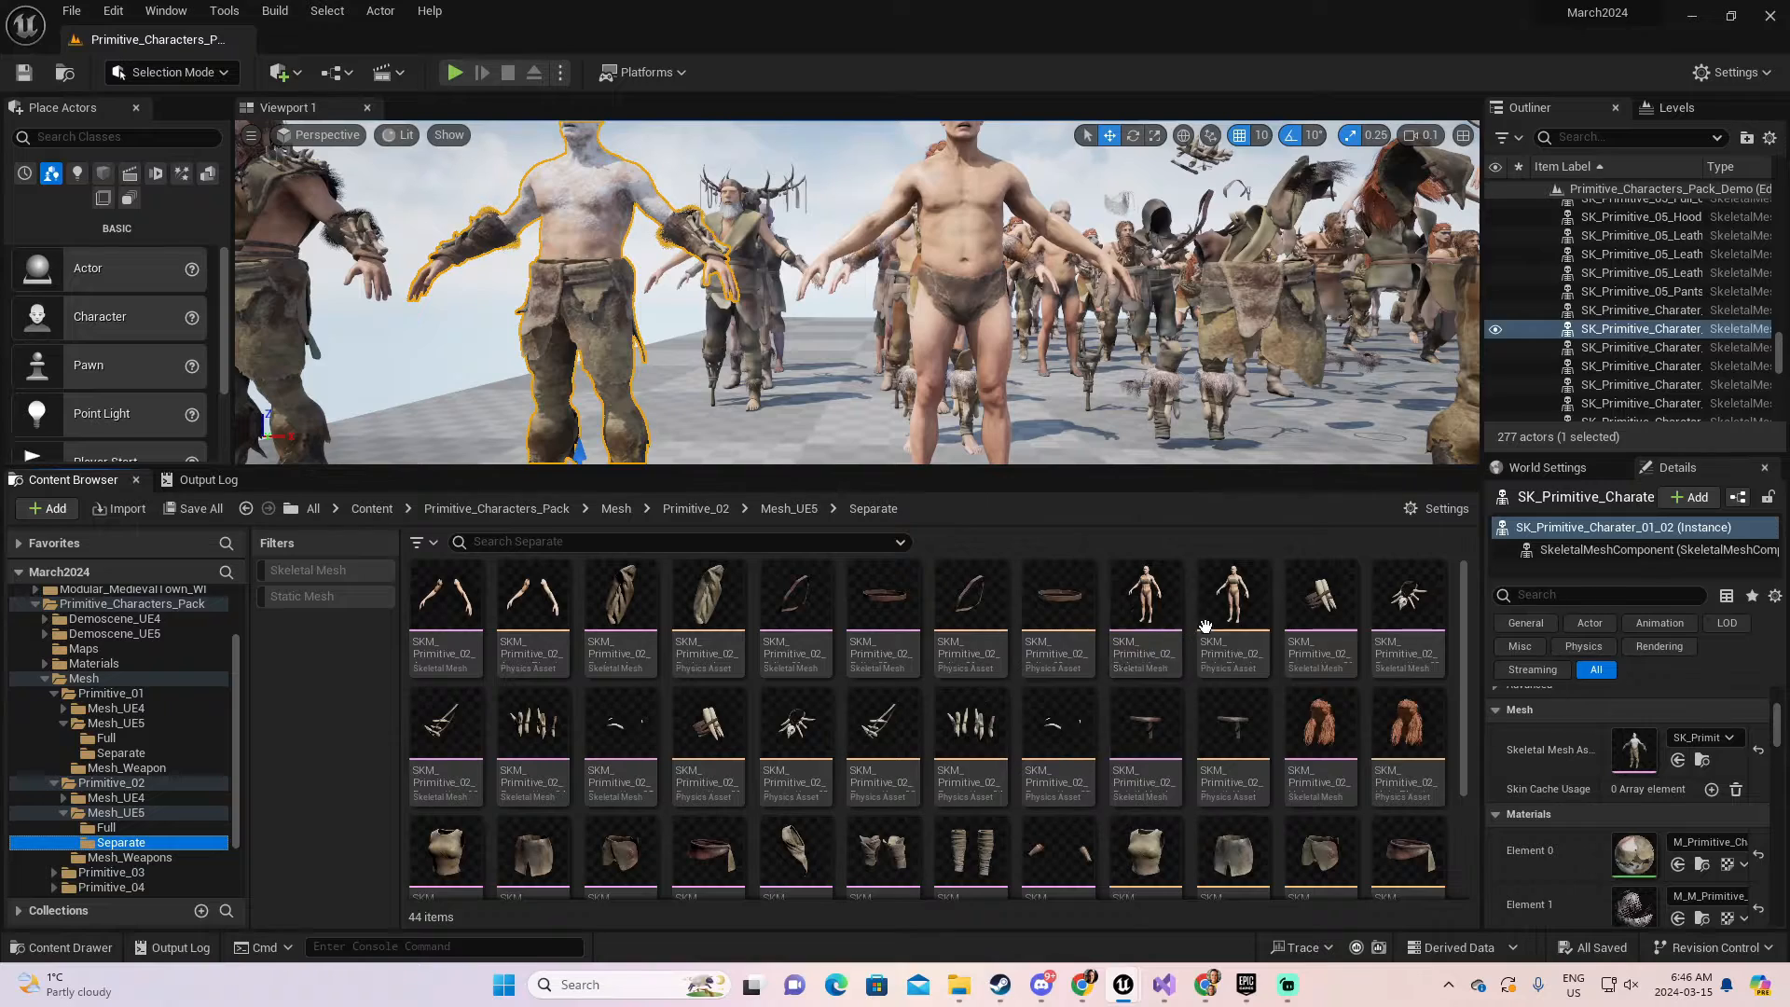
{"action": "double_click", "coordinate": [1148, 597]}
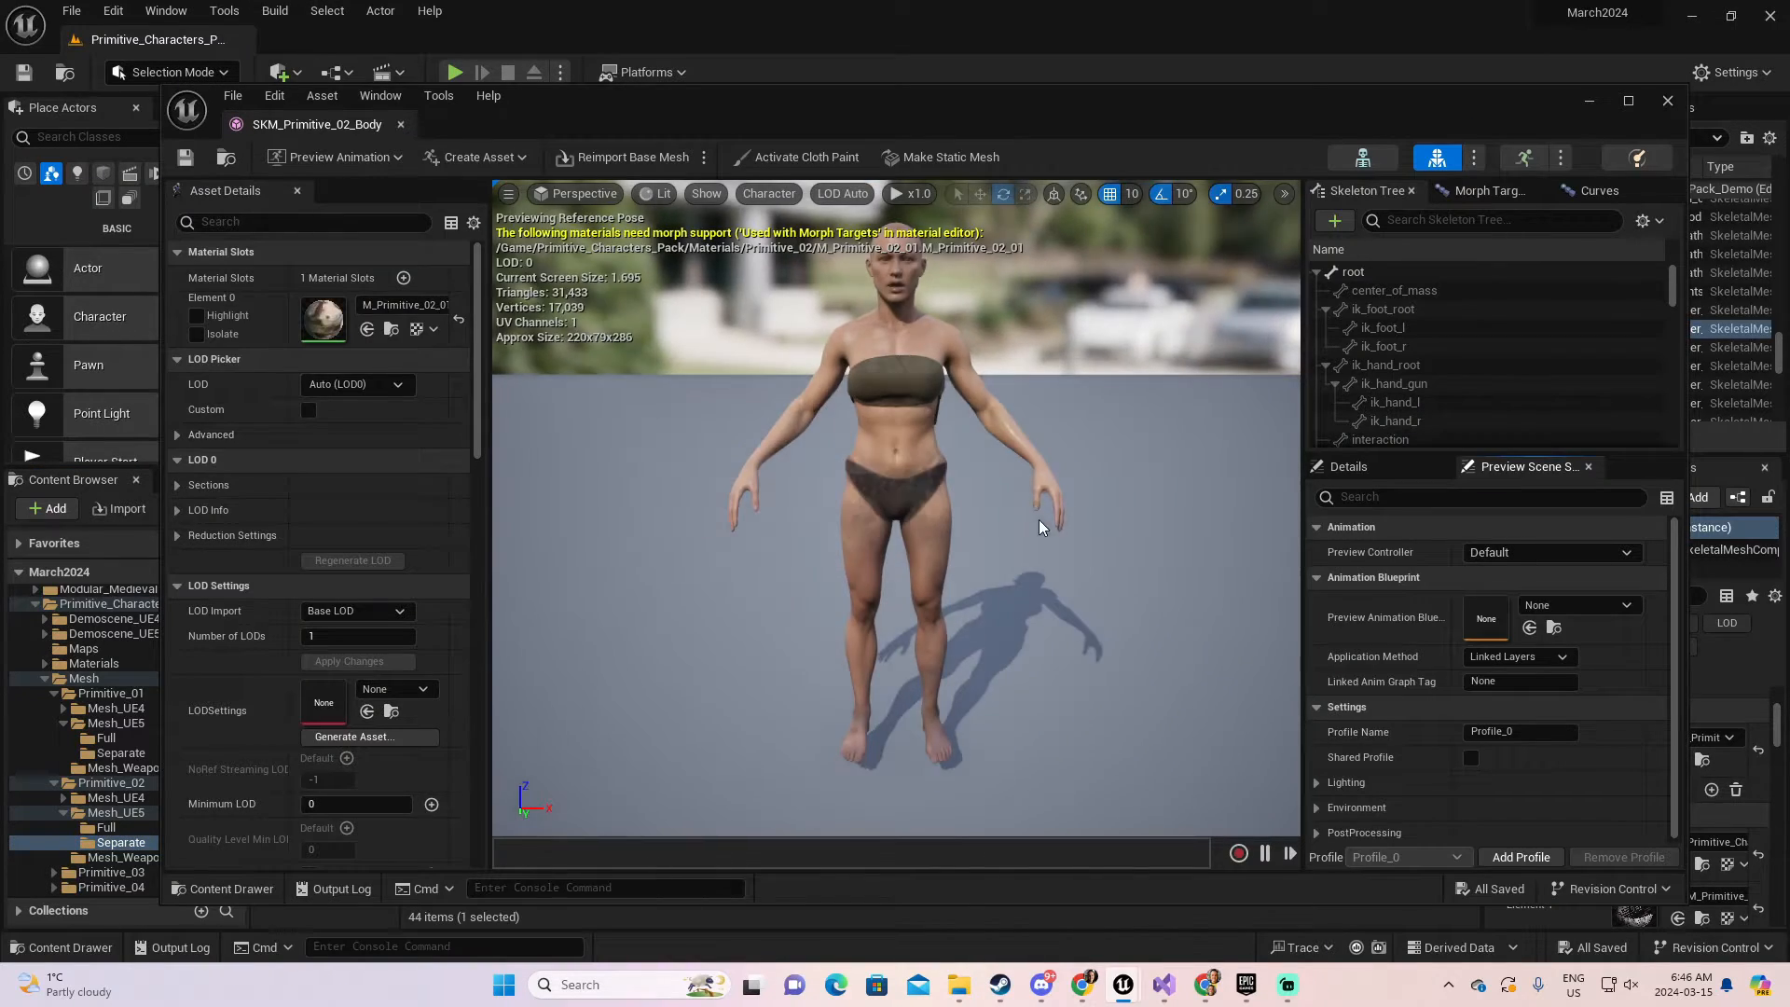
{"action": "left_click_drag", "start_coordinate": [1039, 519], "coordinate": [1179, 518], "text": "alt"}
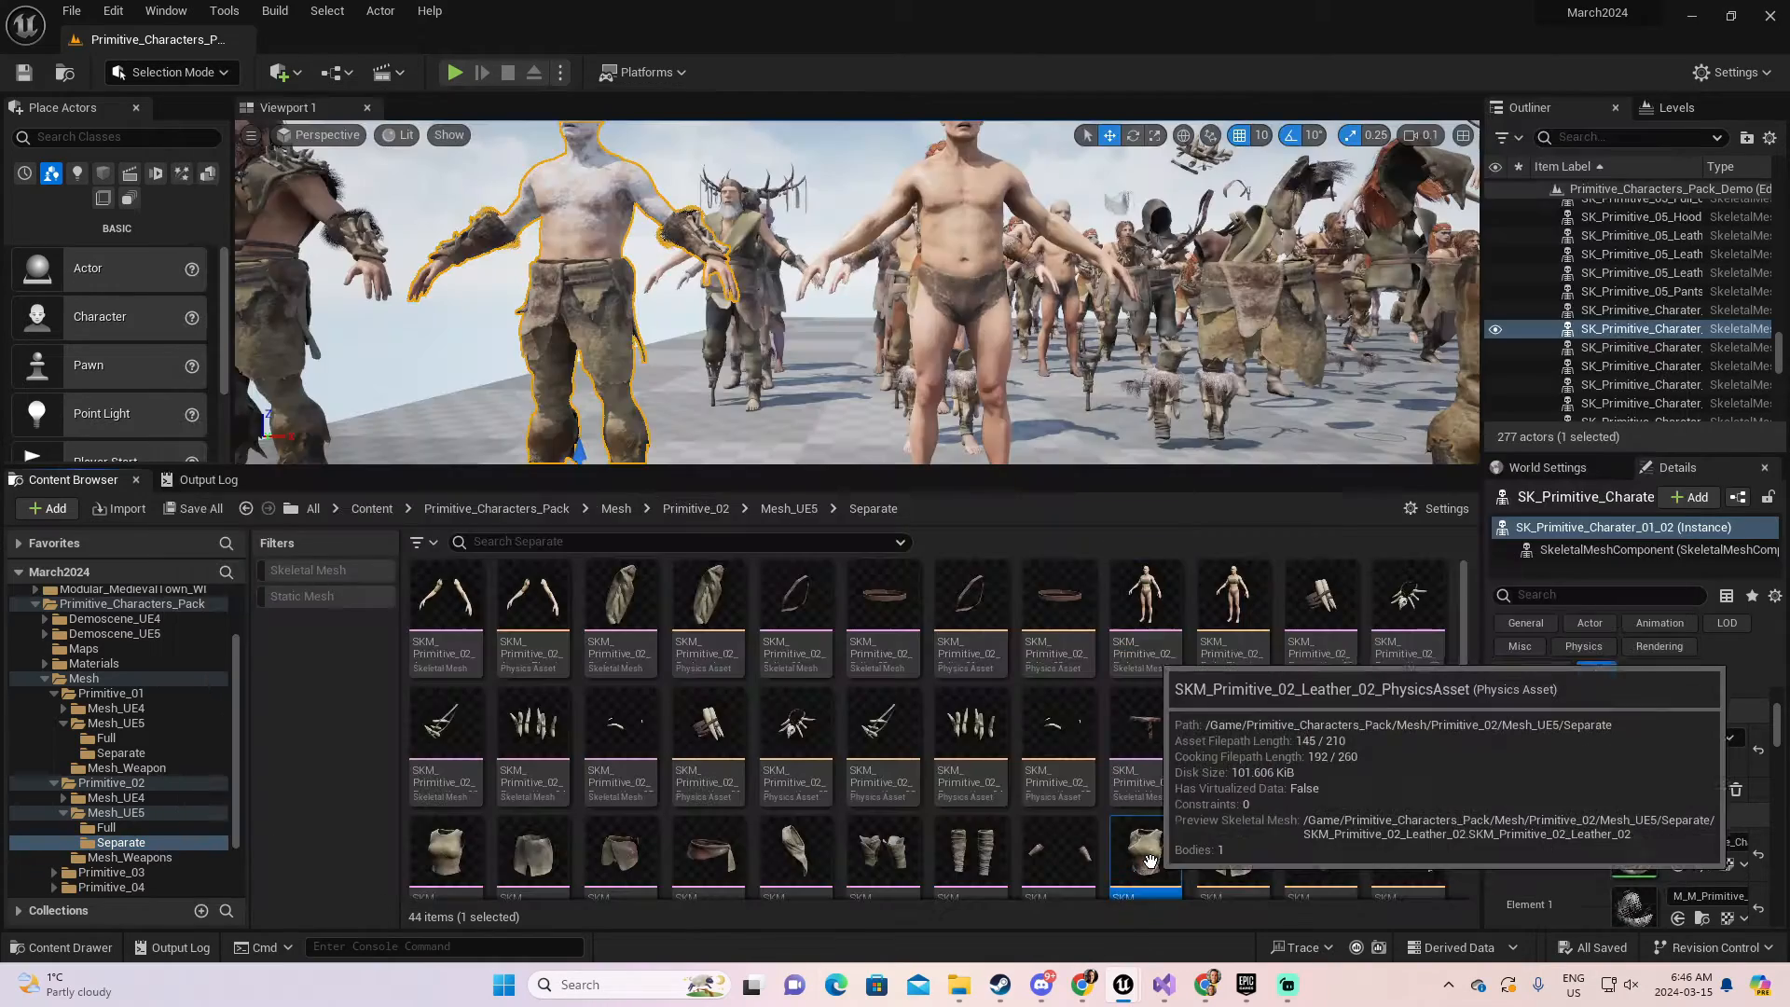
Open the SKM_Primitive_02_Leather_02 physics asset, view it from several sides and close it.
{"action": "double_click", "coordinate": [1147, 856]}
{"action": "left_click_drag", "start_coordinate": [1151, 485], "coordinate": [1571, 485]}
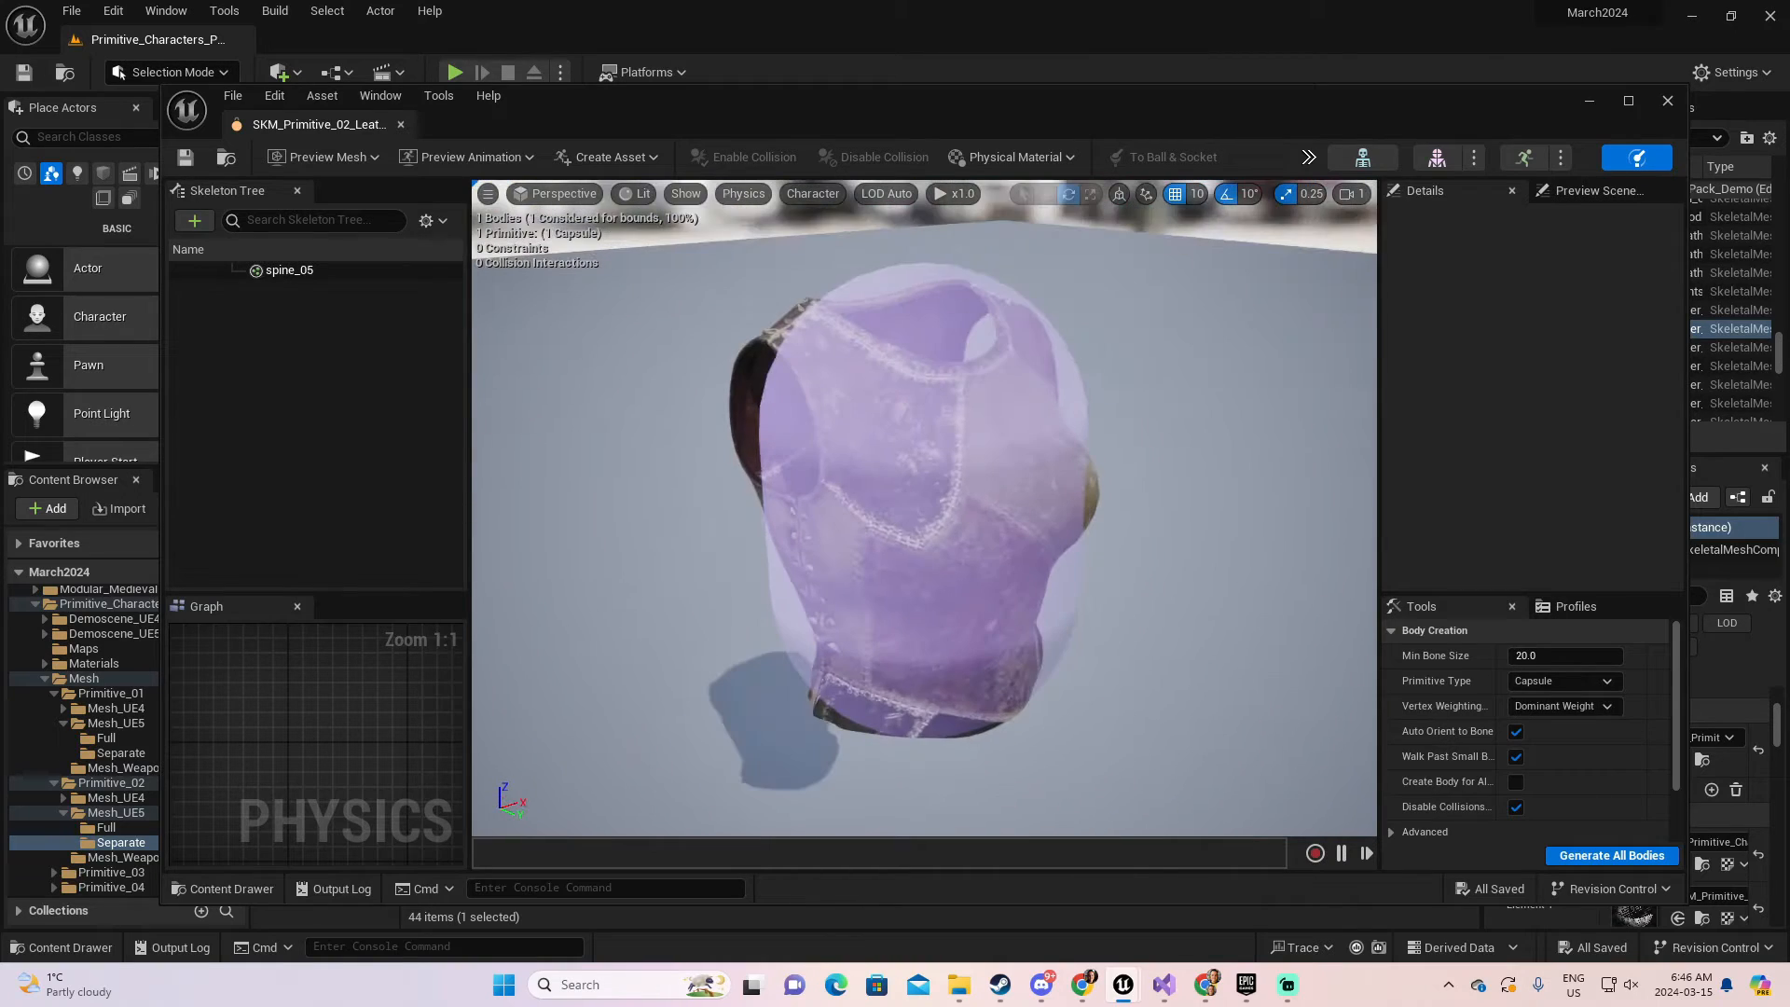
{"action": "left_click", "coordinate": [1668, 101]}
Open another mesh asset and inspect the full SKM_Primitive_05_01 character from different angles.
{"action": "double_click", "coordinate": [1239, 627]}
{"action": "left_click_drag", "start_coordinate": [988, 504], "coordinate": [1296, 401]}
{"action": "left_click_drag", "start_coordinate": [1035, 475], "coordinate": [1096, 471]}
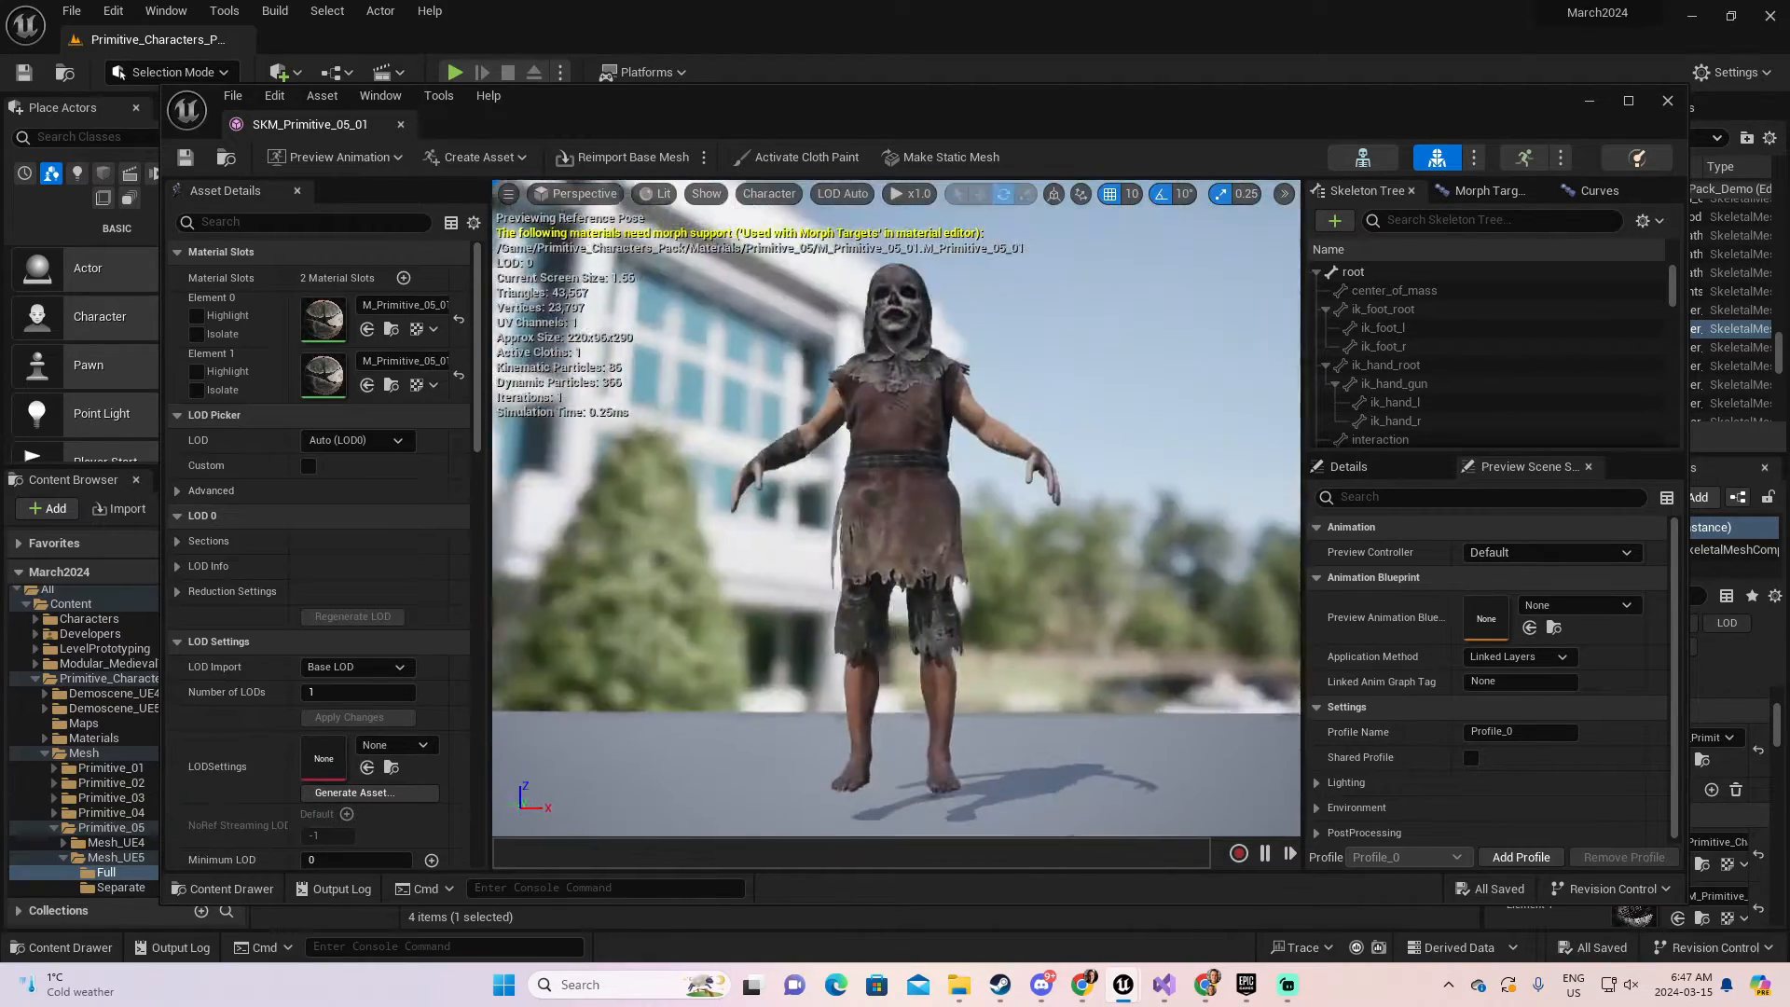
{"action": "left_click_drag", "start_coordinate": [895, 503], "coordinate": [895, 606]}
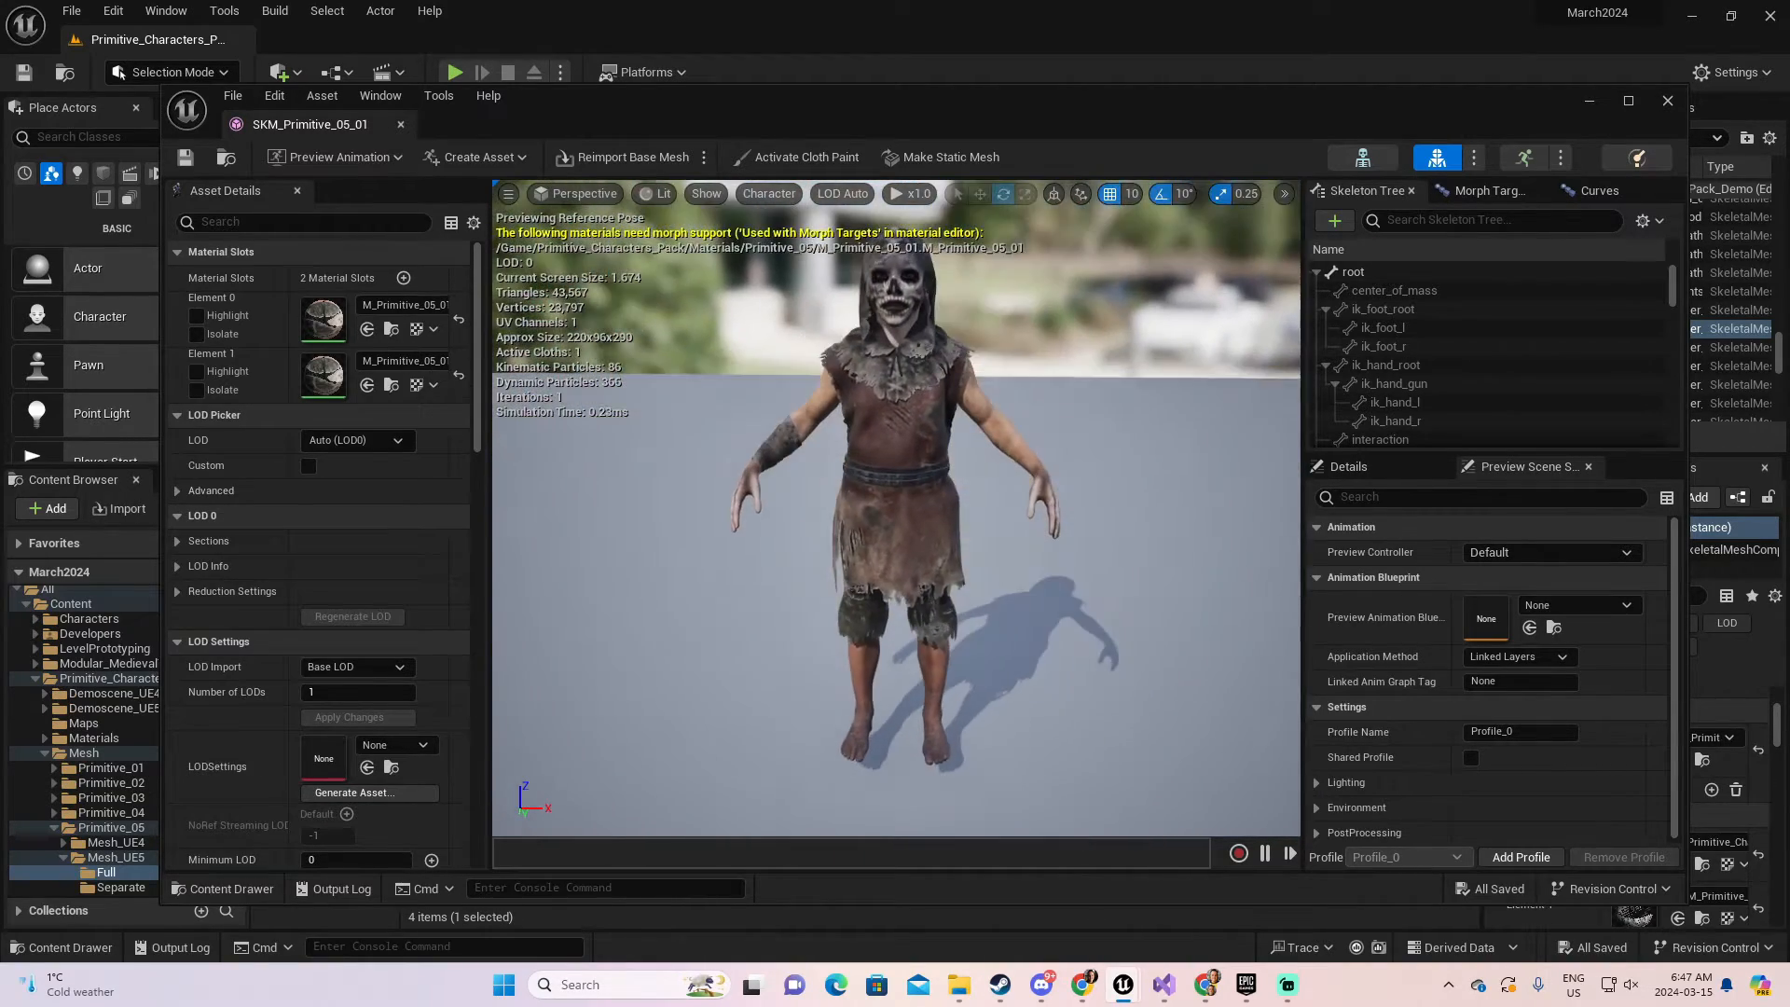
{"action": "left_click_drag", "start_coordinate": [976, 494], "coordinate": [976, 280]}
{"action": "scroll", "coordinate": [896, 508], "scroll_direction": "down", "scroll_amount": 5}
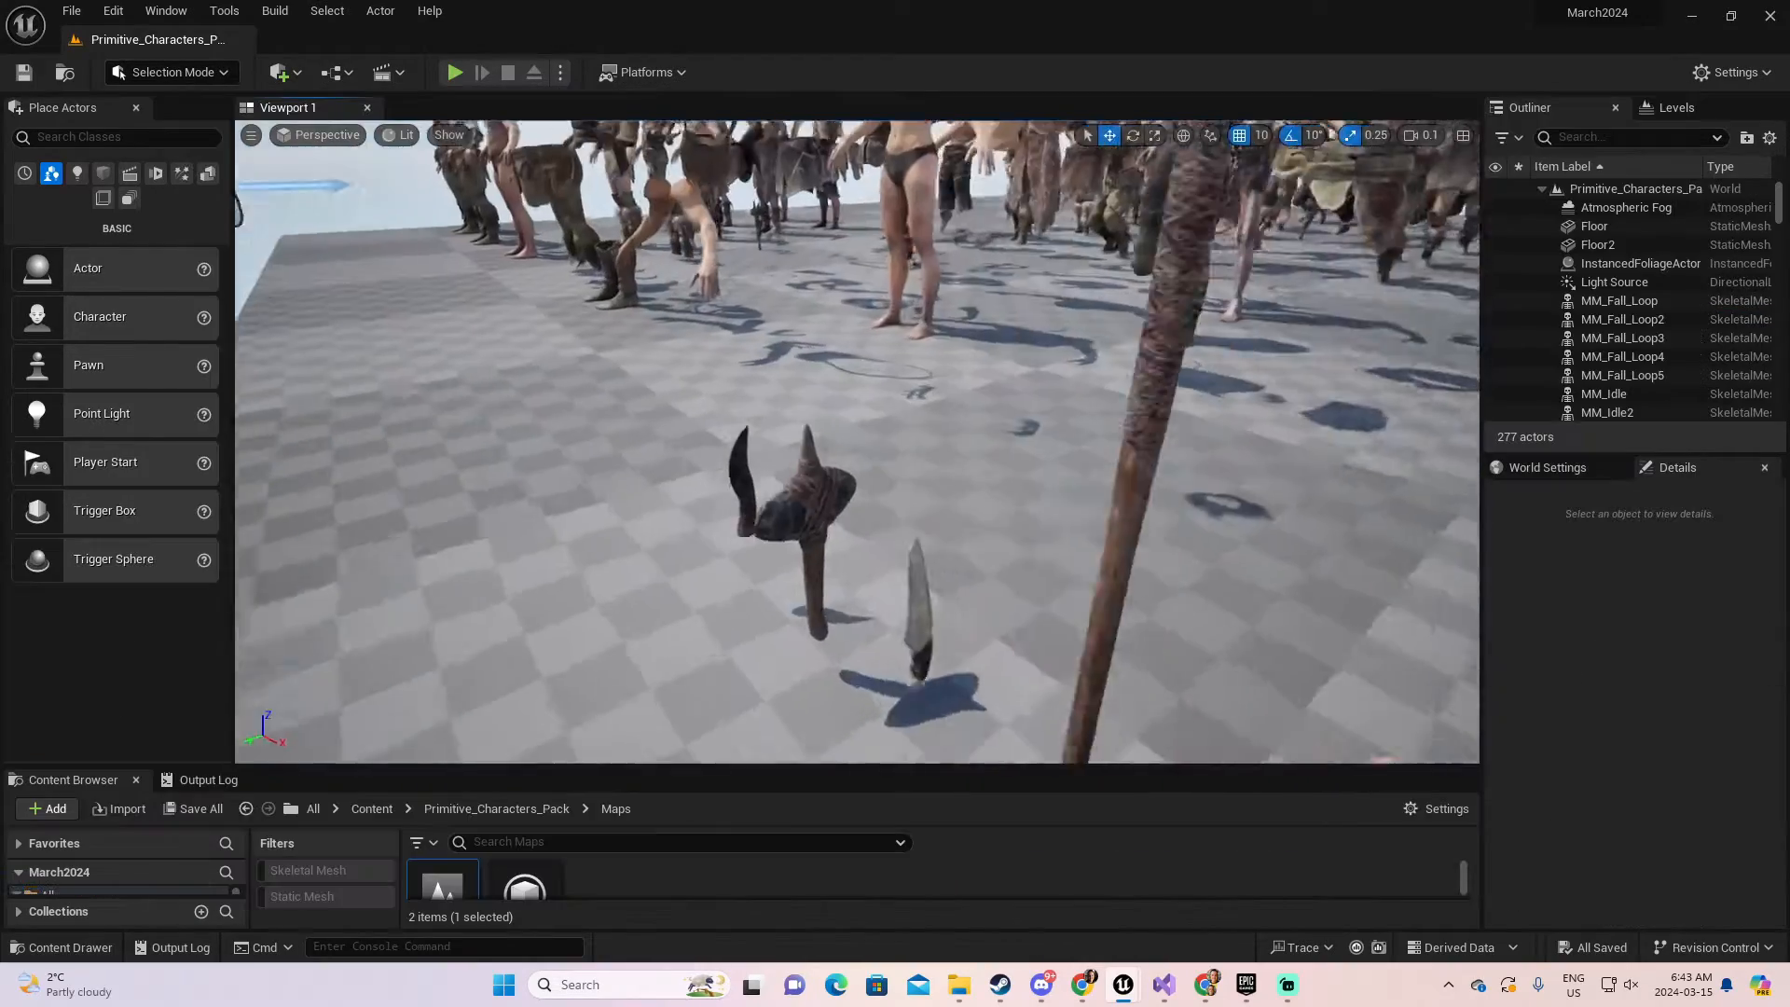
Fly over the floor of the demo level to examine the primitive weapons on display.
{"action": "right_click_drag", "start_coordinate": [858, 442], "coordinate": [890, 407]}
{"action": "key", "text": "w"}
{"action": "key", "text": "a"}
{"action": "key", "text": "a"}
{"action": "key", "text": "w"}
{"action": "right_click_drag", "start_coordinate": [793, 380], "coordinate": [788, 381]}
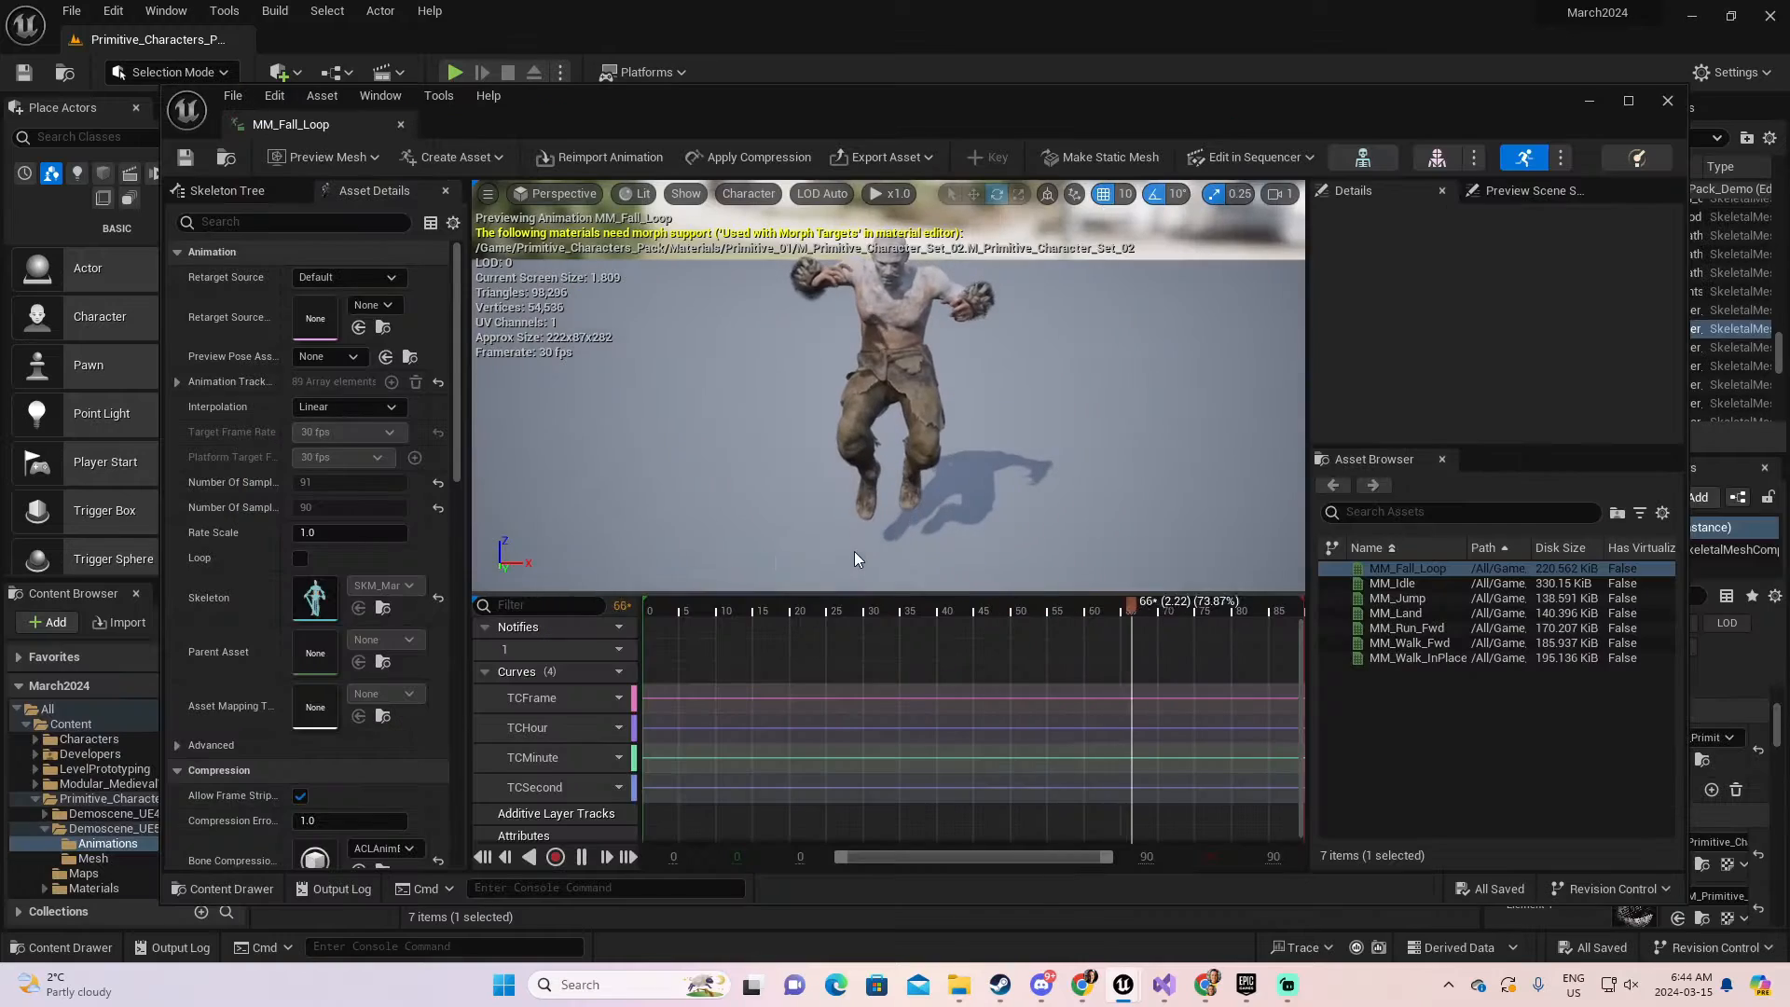
Preview the MM_Fall_Loop animation in an enlarged viewport, close it, and preview and close MM_Jump.
{"action": "left_click_drag", "start_coordinate": [879, 594], "coordinate": [882, 694]}
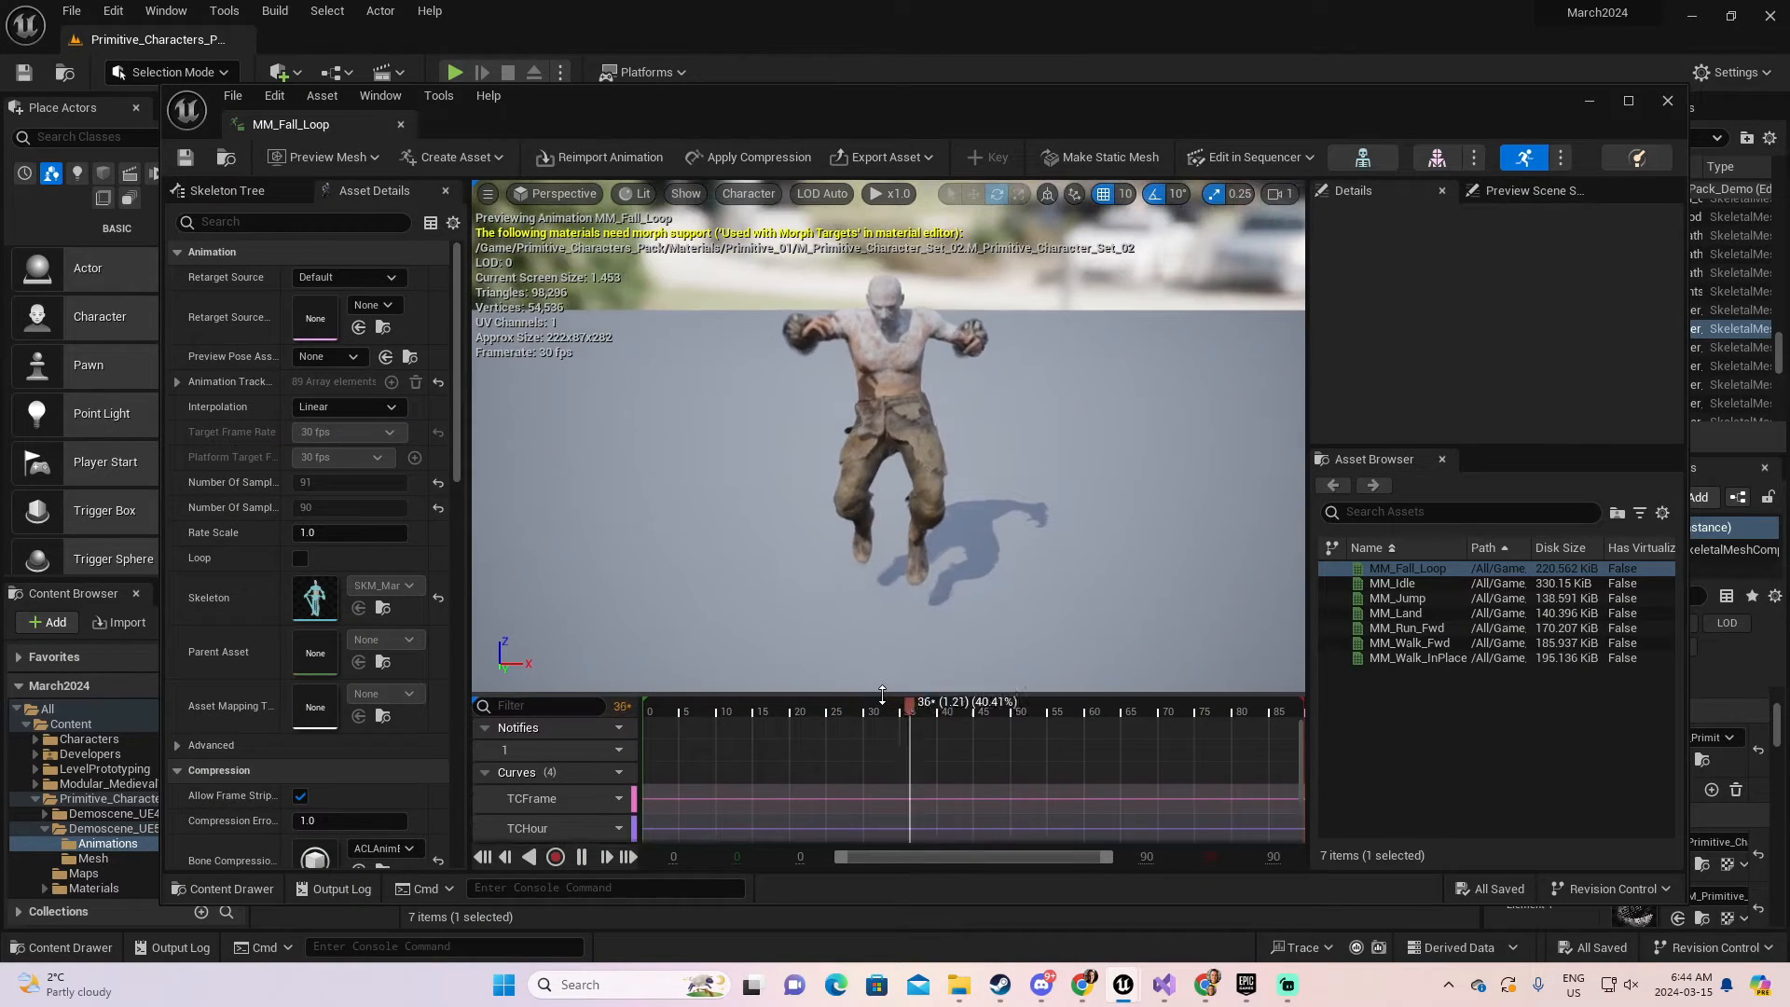
{"action": "left_click", "coordinate": [1668, 101]}
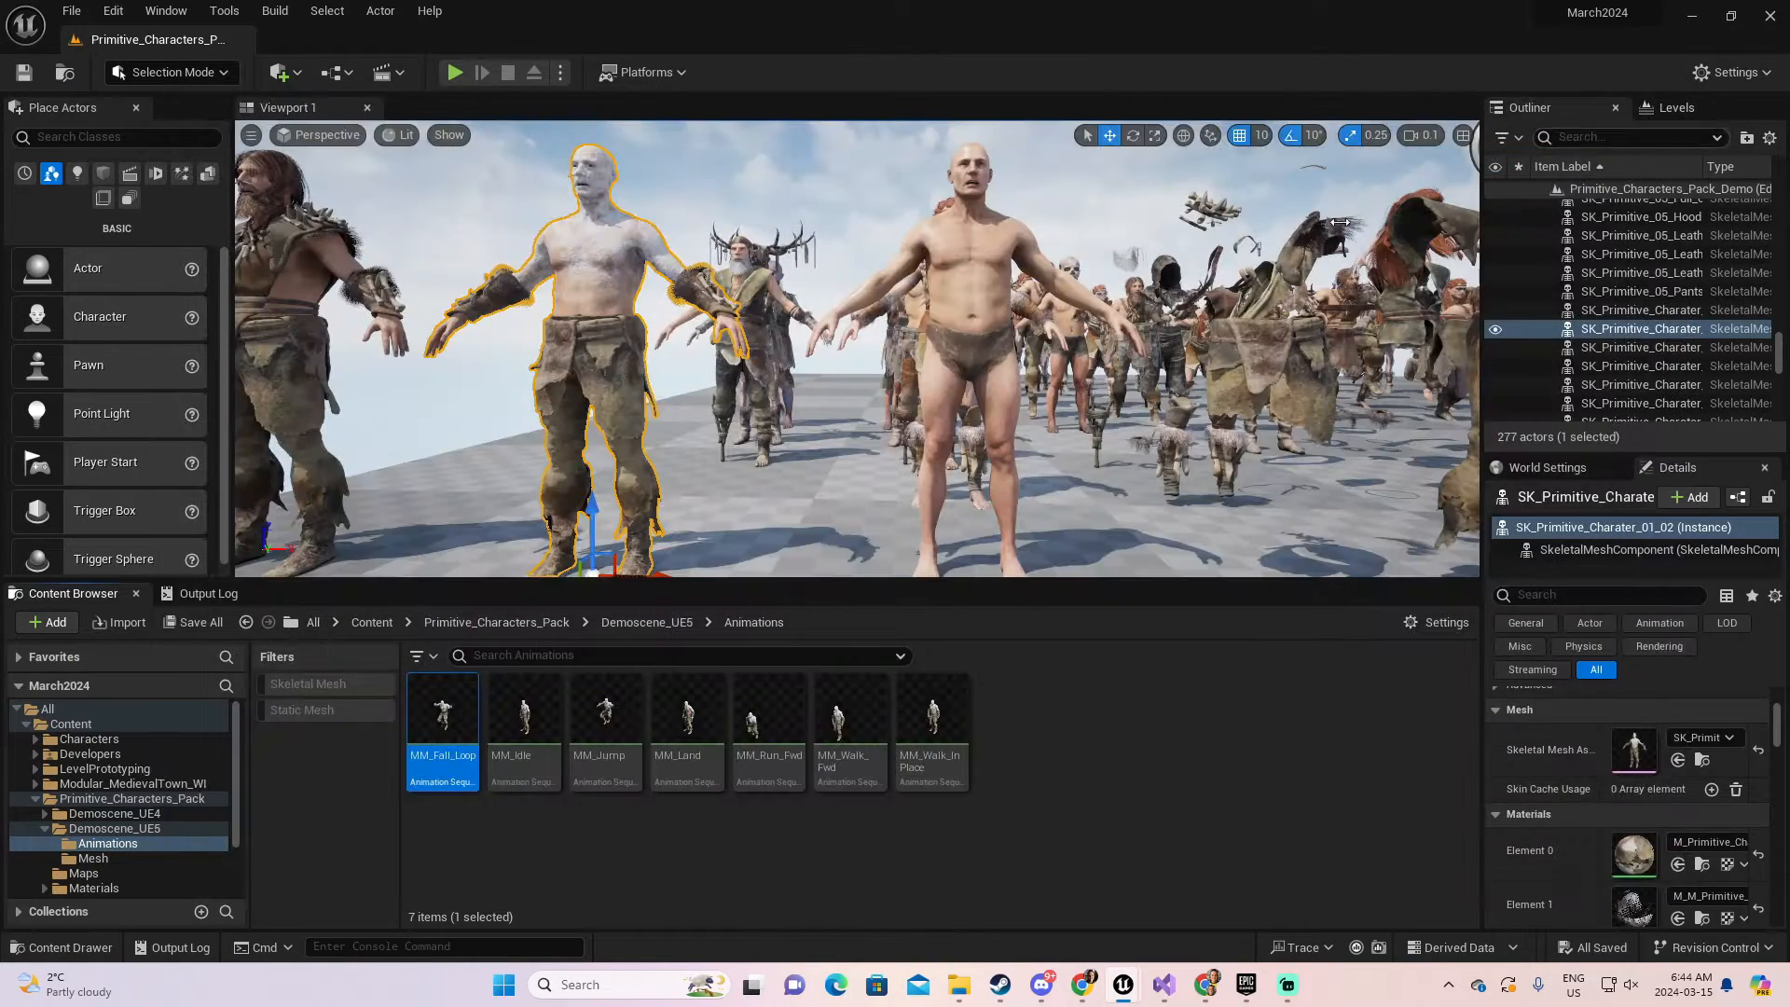
{"action": "double_click", "coordinate": [597, 719]}
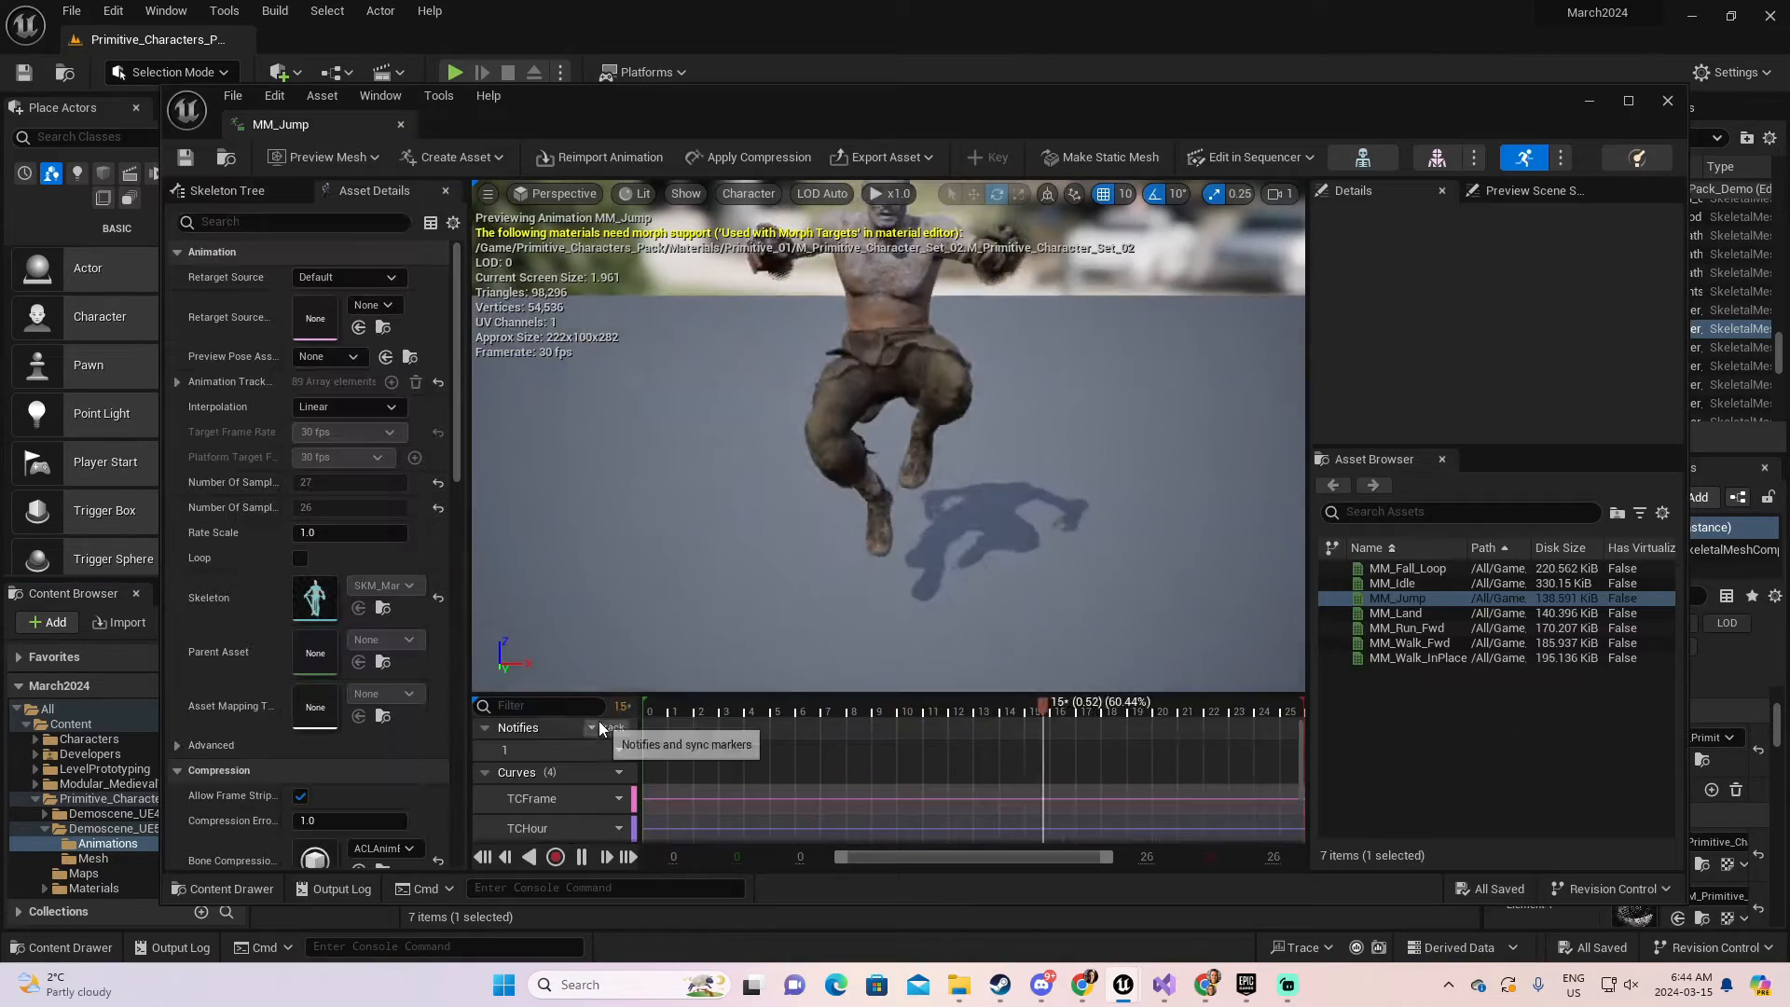
{"action": "left_click", "coordinate": [1668, 101]}
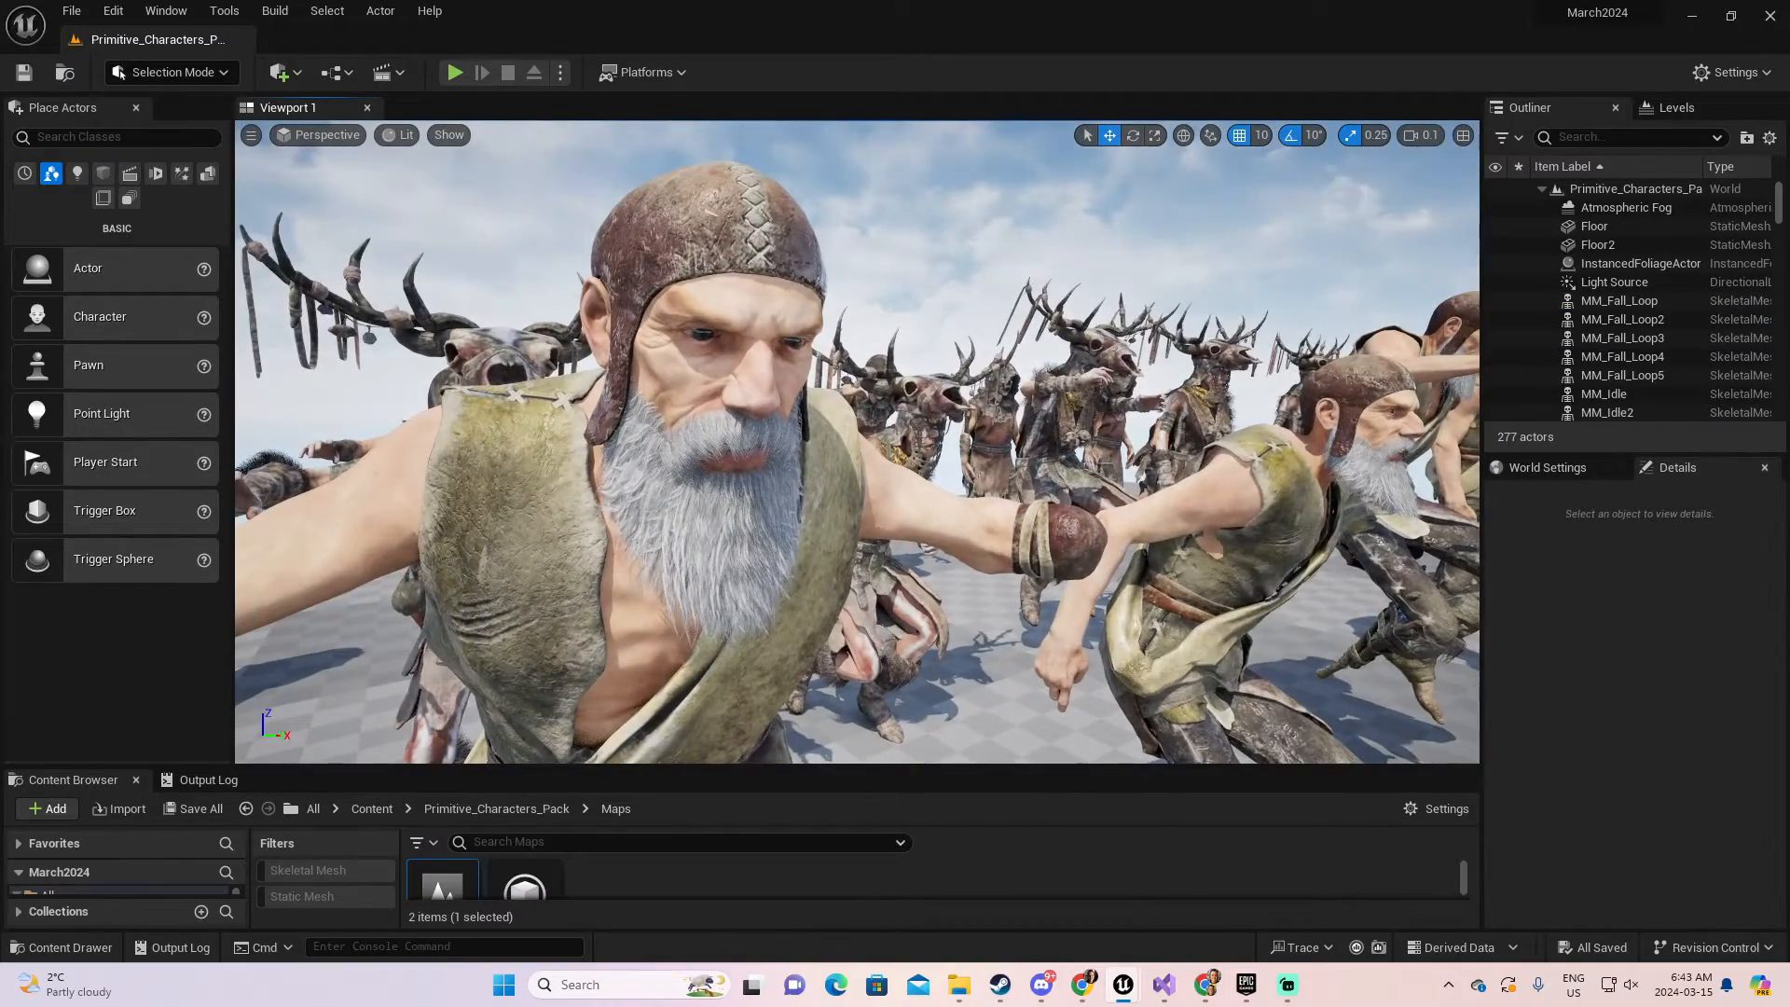
Look around the bearded men in the demo level and orbit the SKM_Primitive_02_Full mesh.
{"action": "mouse_move", "coordinate": [856, 441]}
{"action": "right_mouse_down"}
{"action": "mouse_move", "coordinate": [820, 455]}
{"action": "mouse_move", "coordinate": [830, 425]}
{"action": "right_mouse_up"}
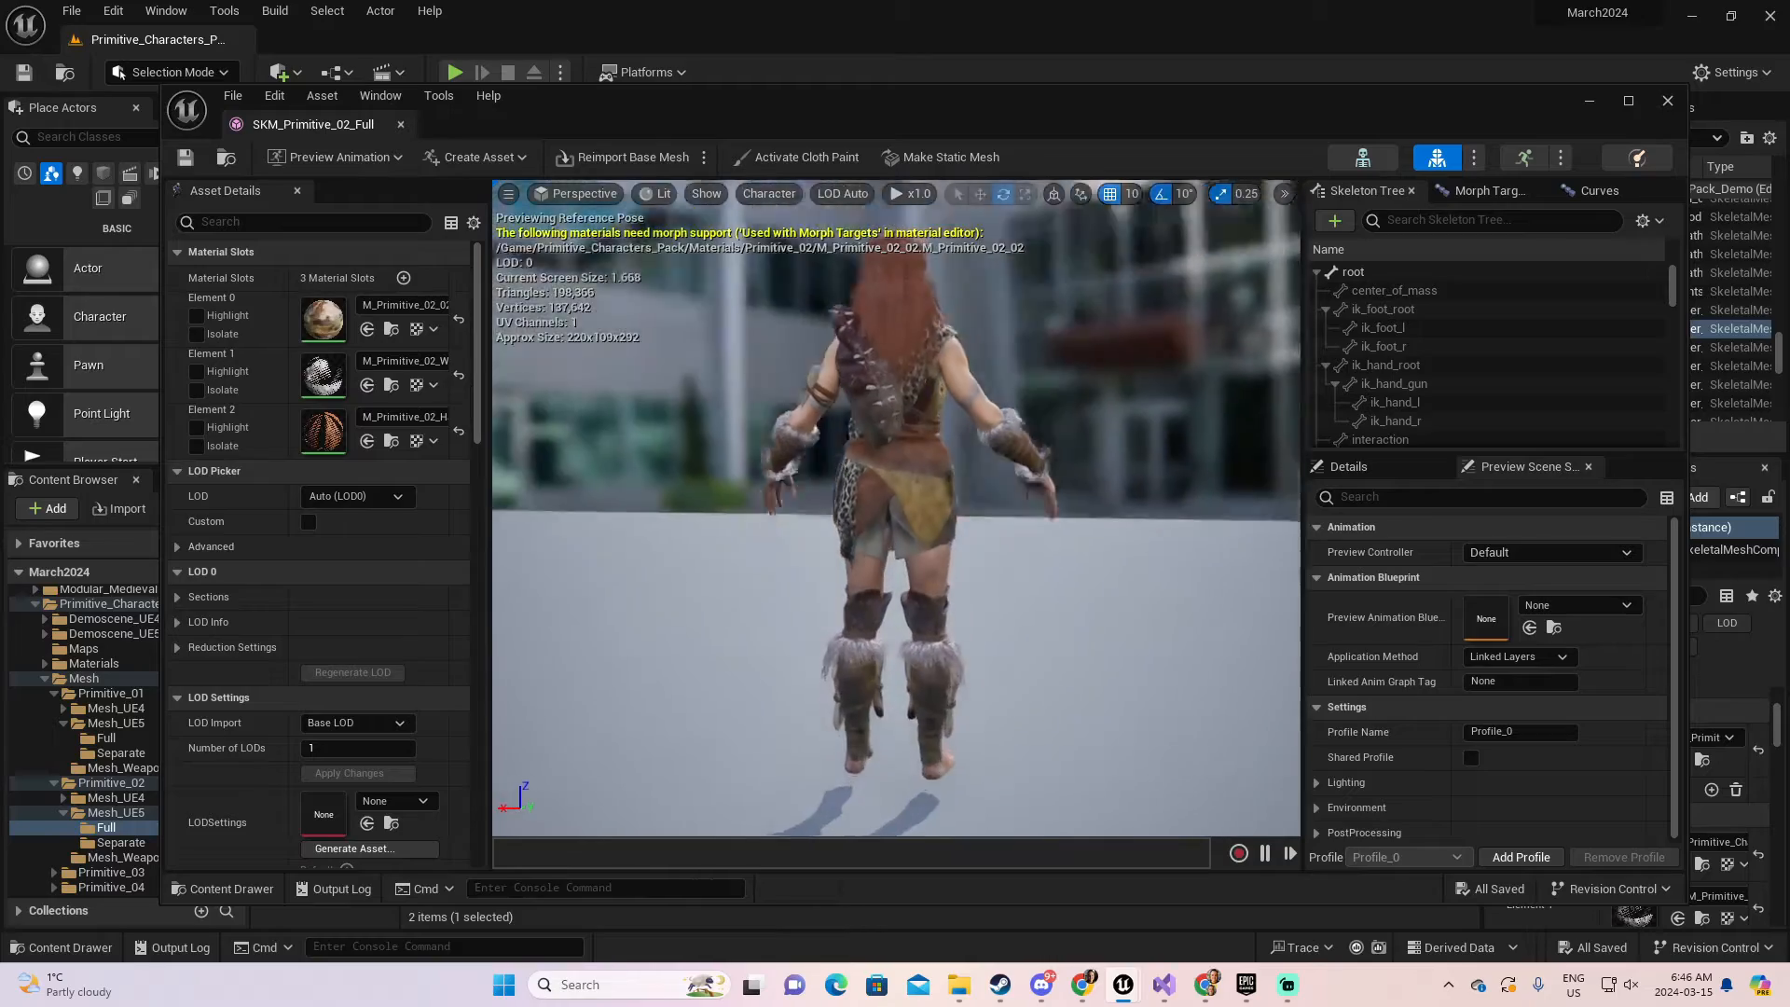
{"action": "left_click_drag", "start_coordinate": [896, 508], "coordinate": [1194, 551], "text": "alt"}
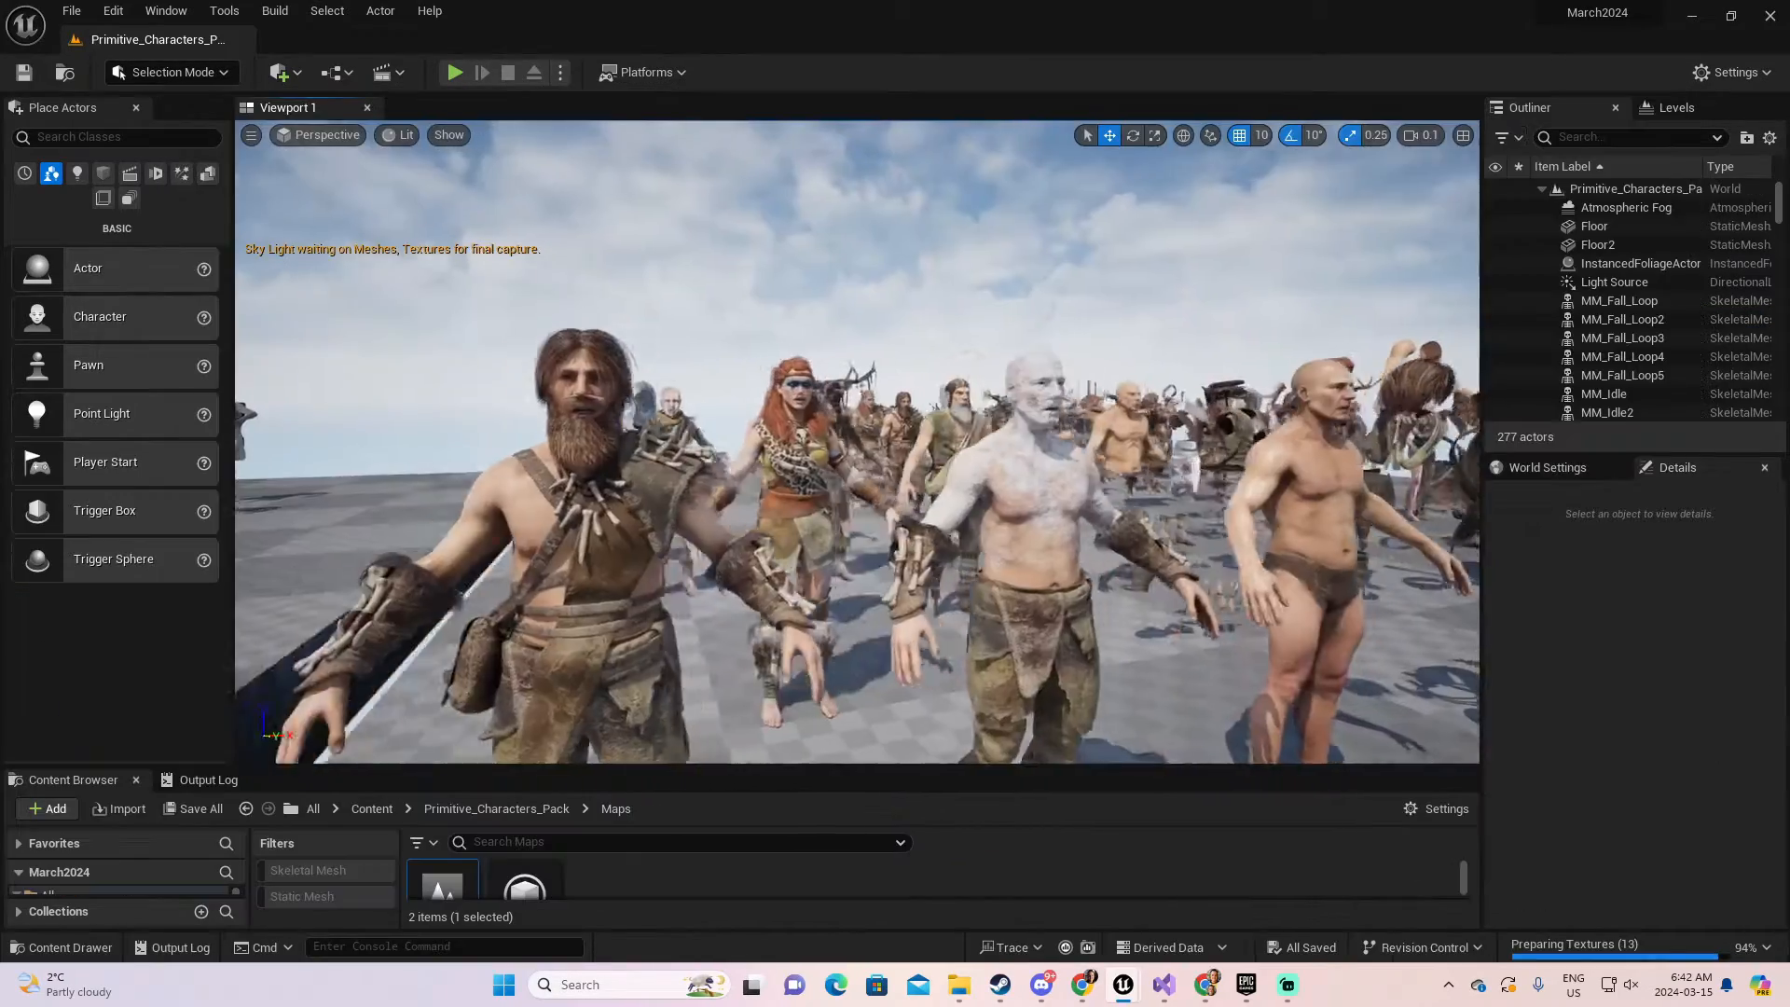
Fly sideways along the front row of characters and separate clothing pieces in the demo level.
{"action": "key", "text": "d"}
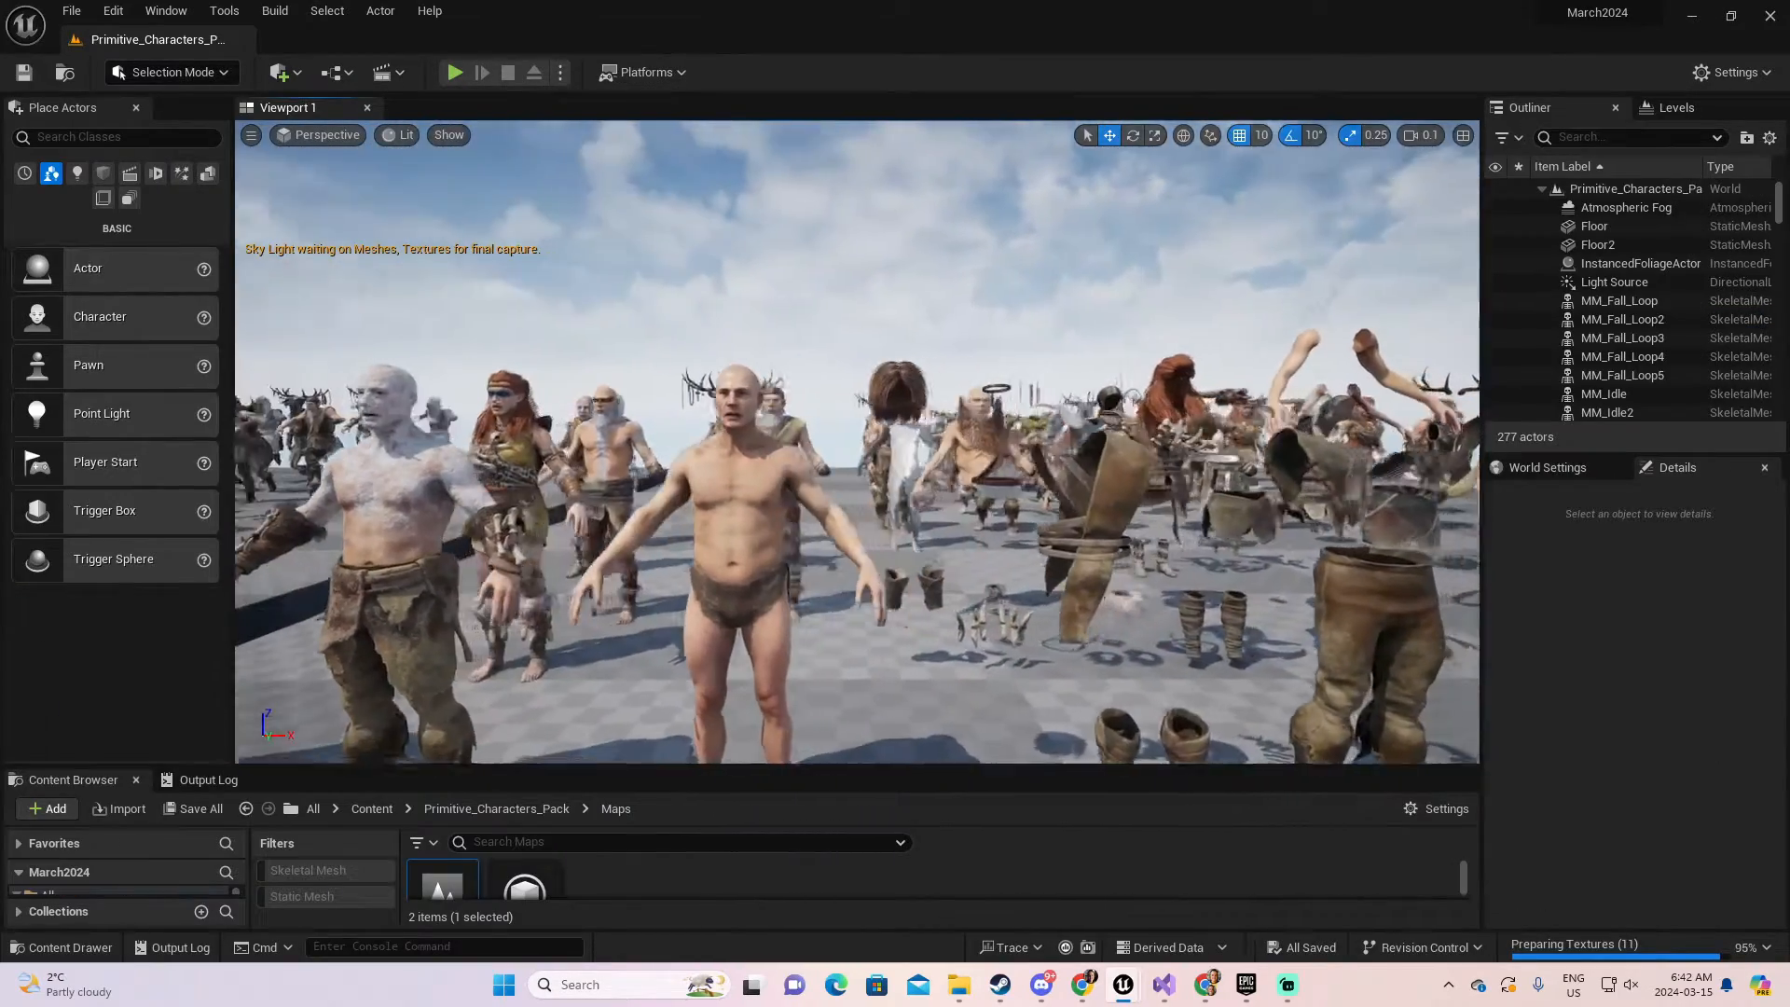
{"action": "key", "text": "d"}
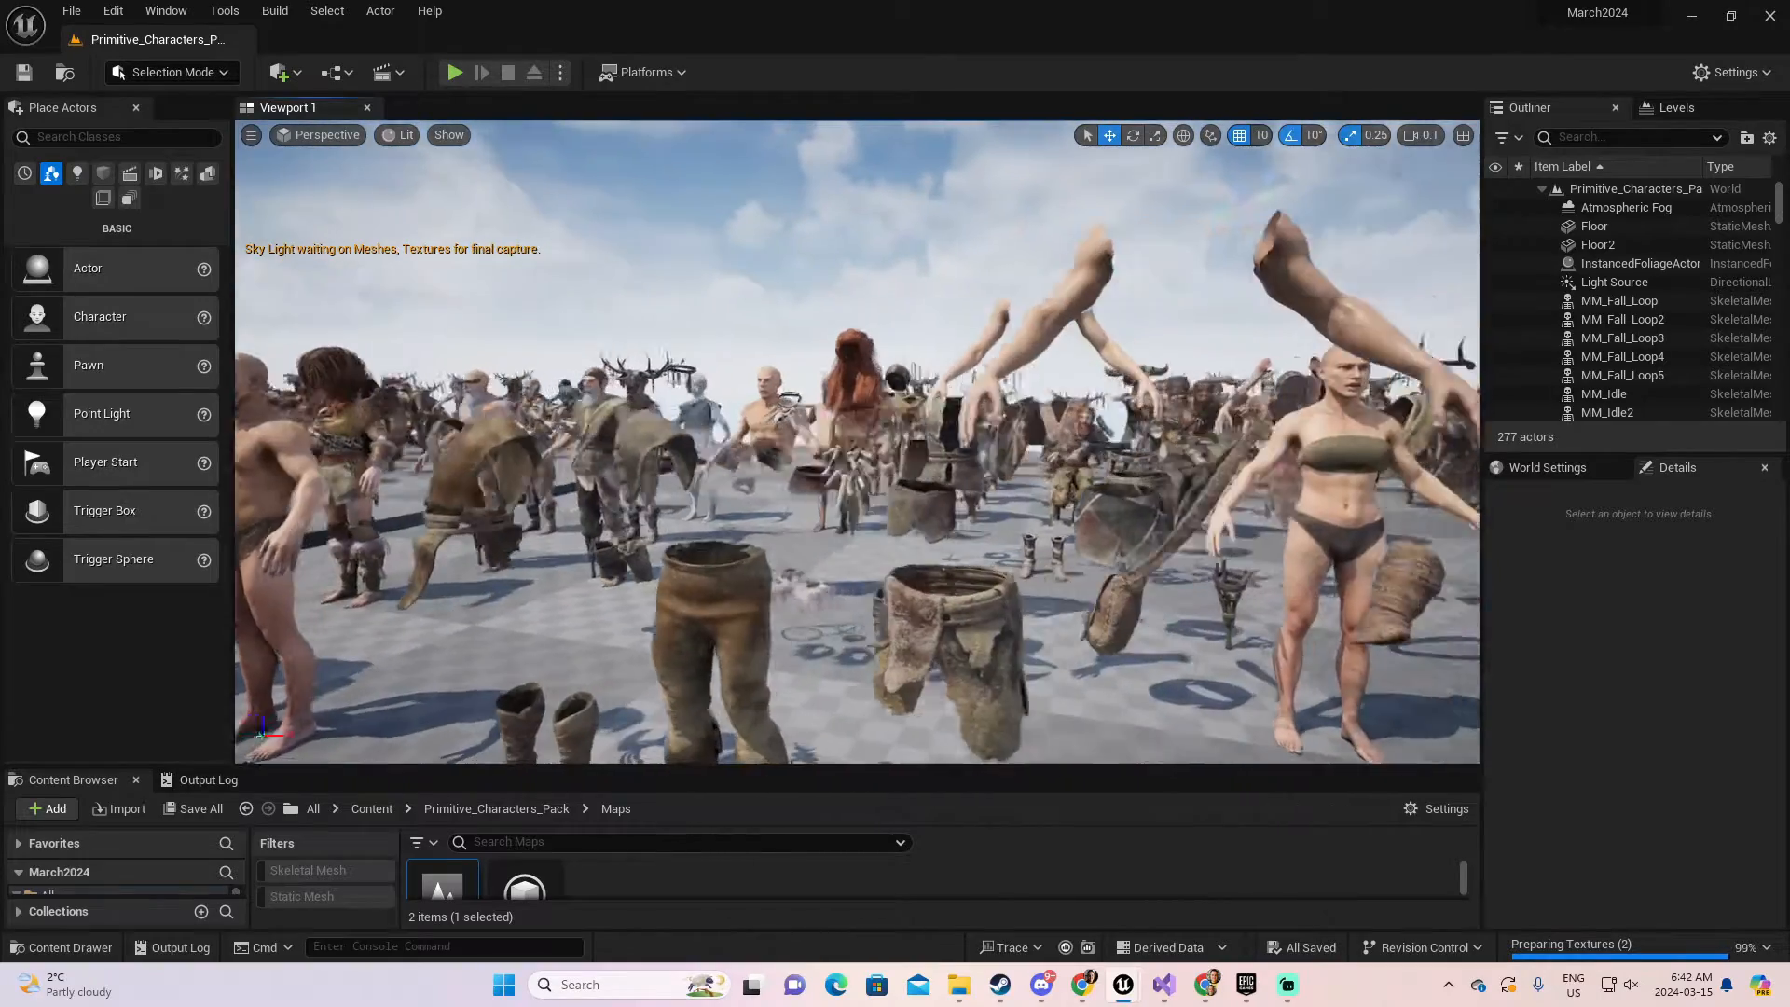
{"action": "key", "text": "d"}
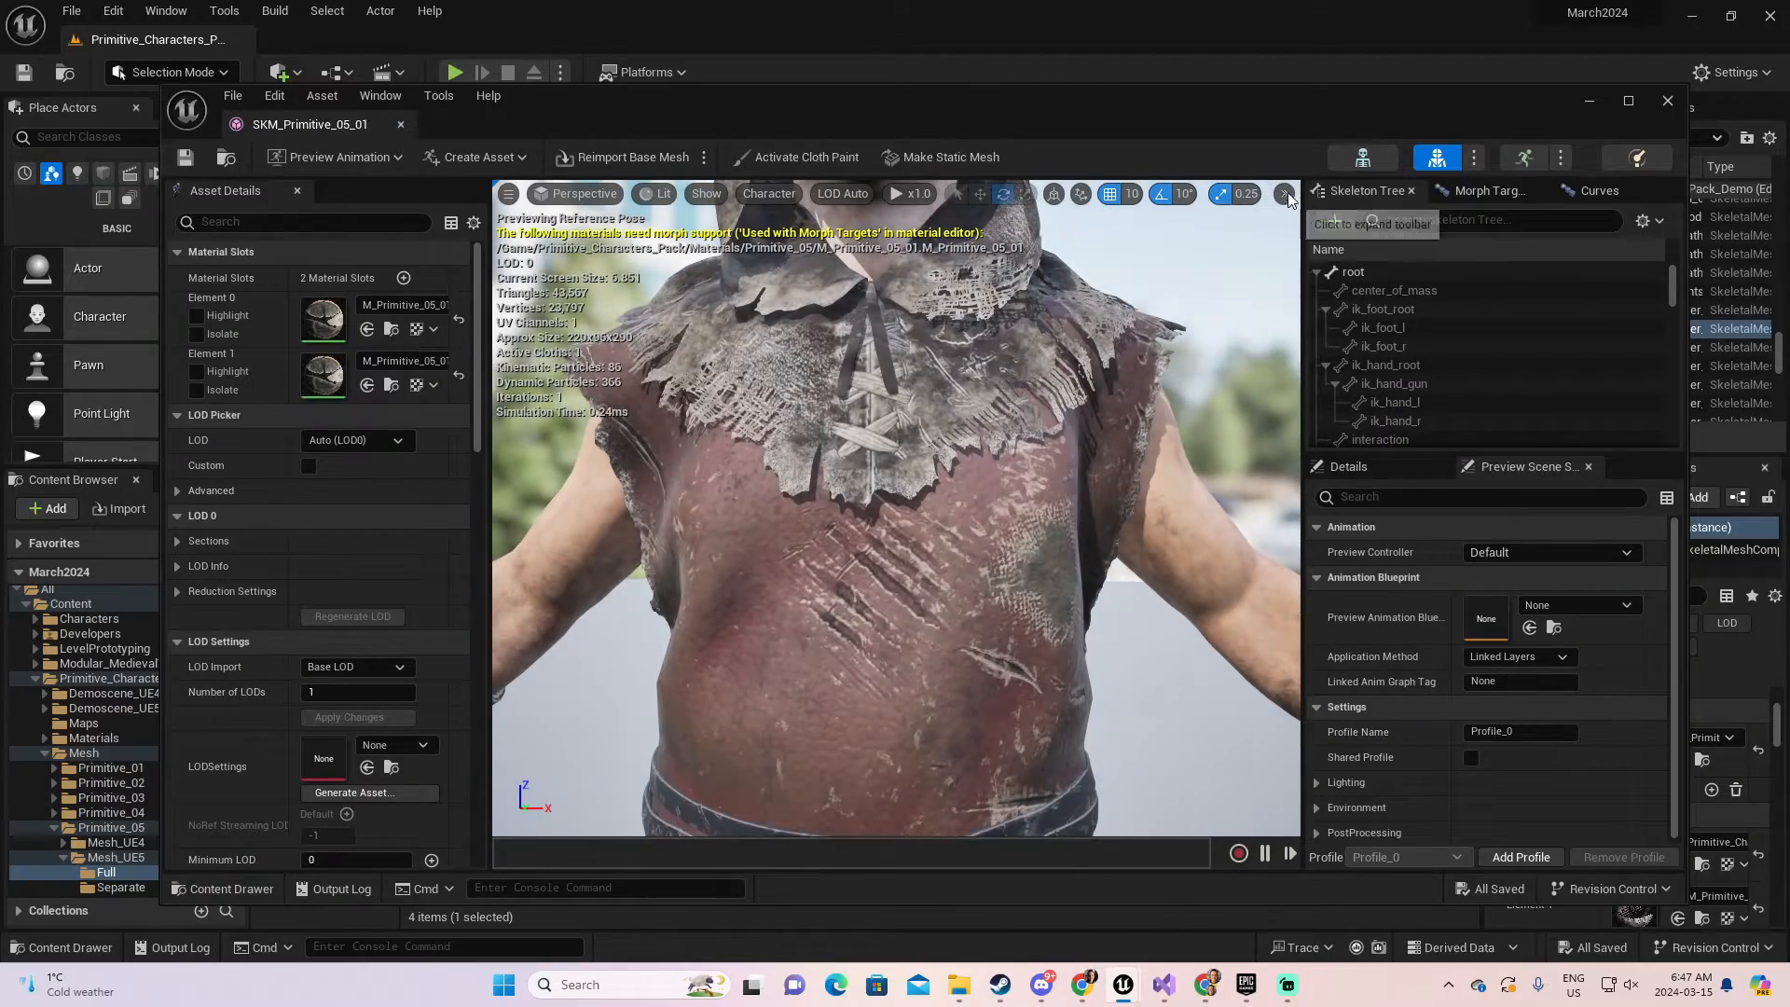
Dock the SKM_Primitive_05_01 mesh editor in the main window and lower its preview camera speed to 0.1.
{"action": "left_click_drag", "start_coordinate": [380, 130], "coordinate": [394, 51]}
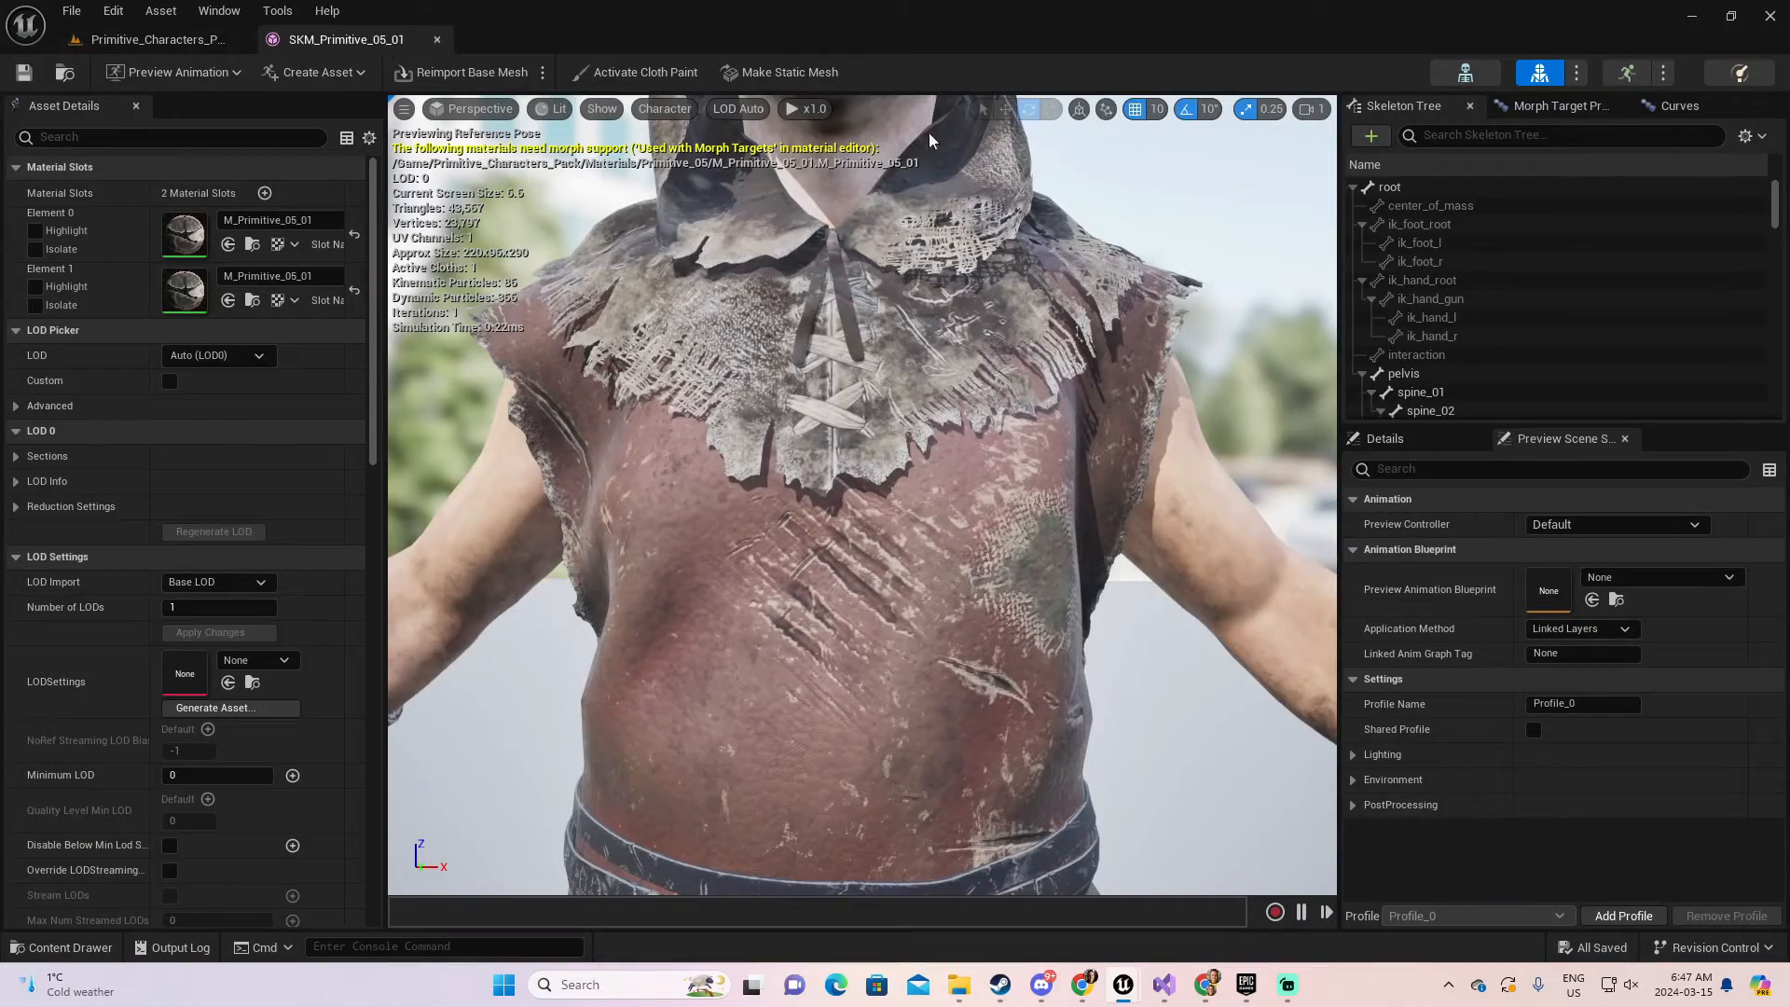
{"action": "left_click", "coordinate": [1341, 151]}
Inspect the hood, skull-painted face and torn collar of SKM_Primitive_05_01 from different sides.
{"action": "middle_click_drag", "start_coordinate": [1271, 196], "coordinate": [1277, 140]}
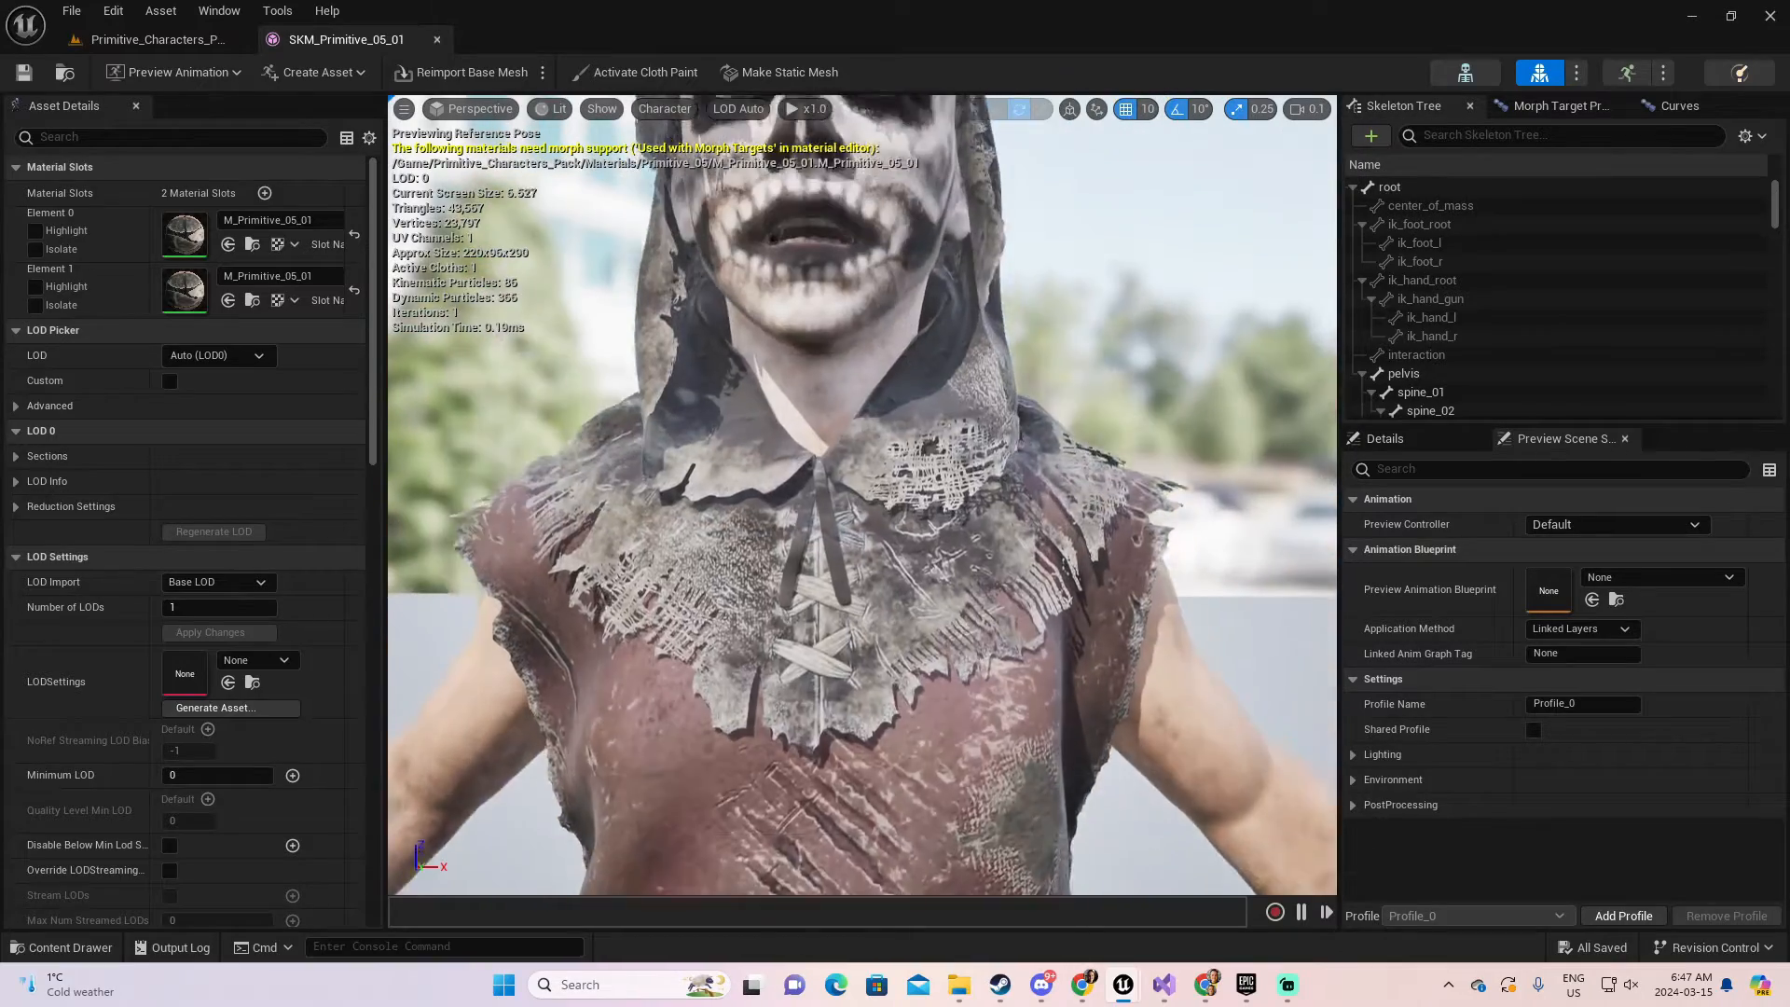
{"action": "right_click_drag", "start_coordinate": [1212, 261], "coordinate": [1110, 238]}
{"action": "left_click_drag", "start_coordinate": [1110, 238], "coordinate": [522, 238], "text": "alt"}
{"action": "right_click_drag", "start_coordinate": [914, 238], "coordinate": [886, 243]}
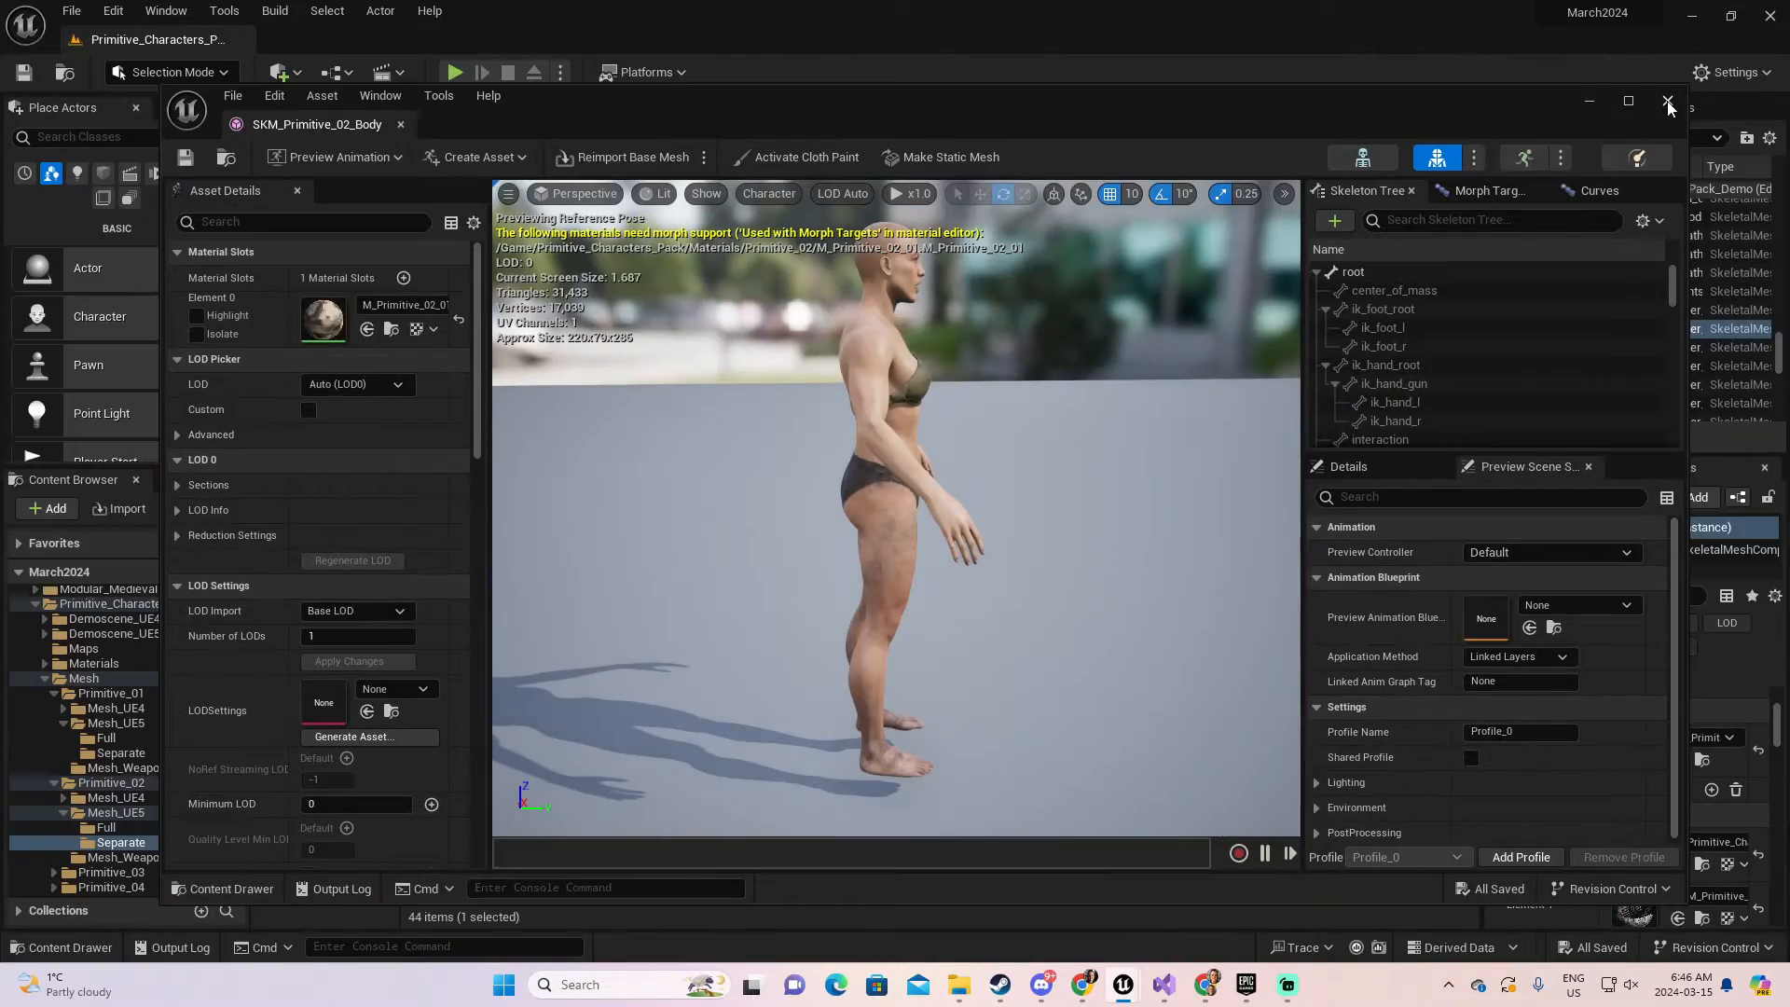
Close the SKM_Primitive_02_Body editor and orbit around SKM_Primitive_05_Hood and the full Primitive_01 character mesh.
{"action": "left_click", "coordinate": [1667, 100]}
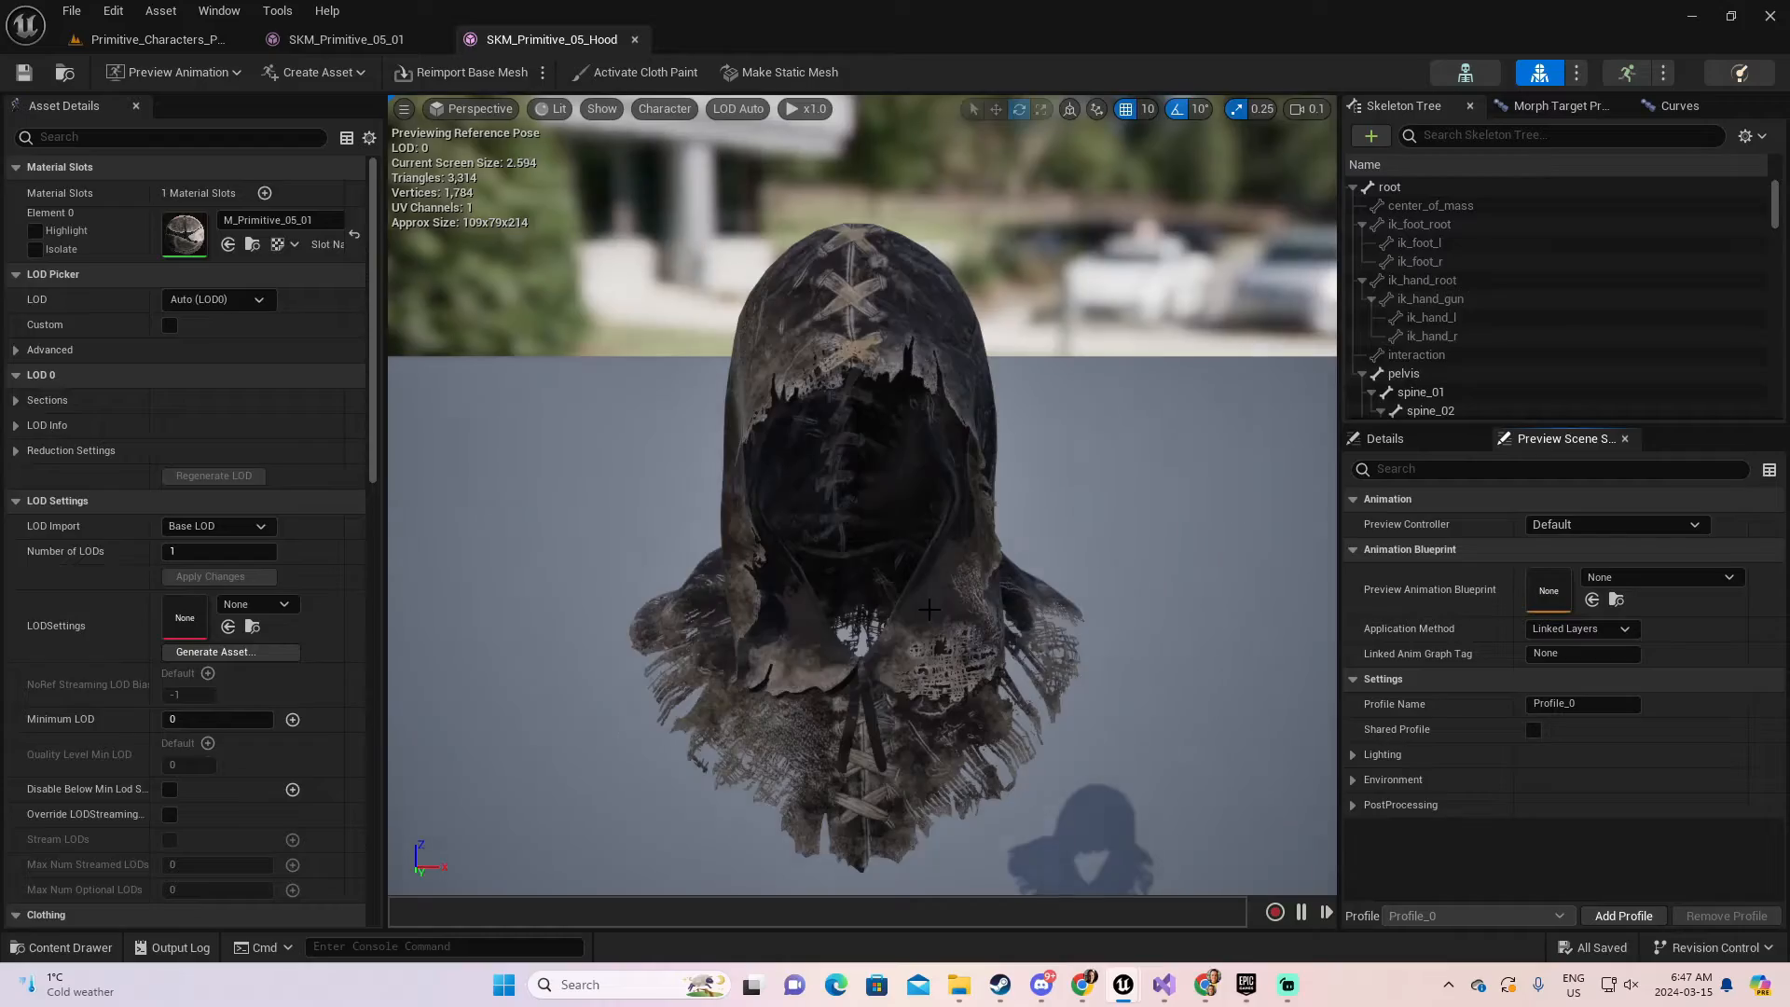
{"action": "left_click_drag", "start_coordinate": [928, 609], "coordinate": [951, 448], "text": "alt"}
{"action": "right_click_drag", "start_coordinate": [699, 566], "coordinate": [606, 566]}
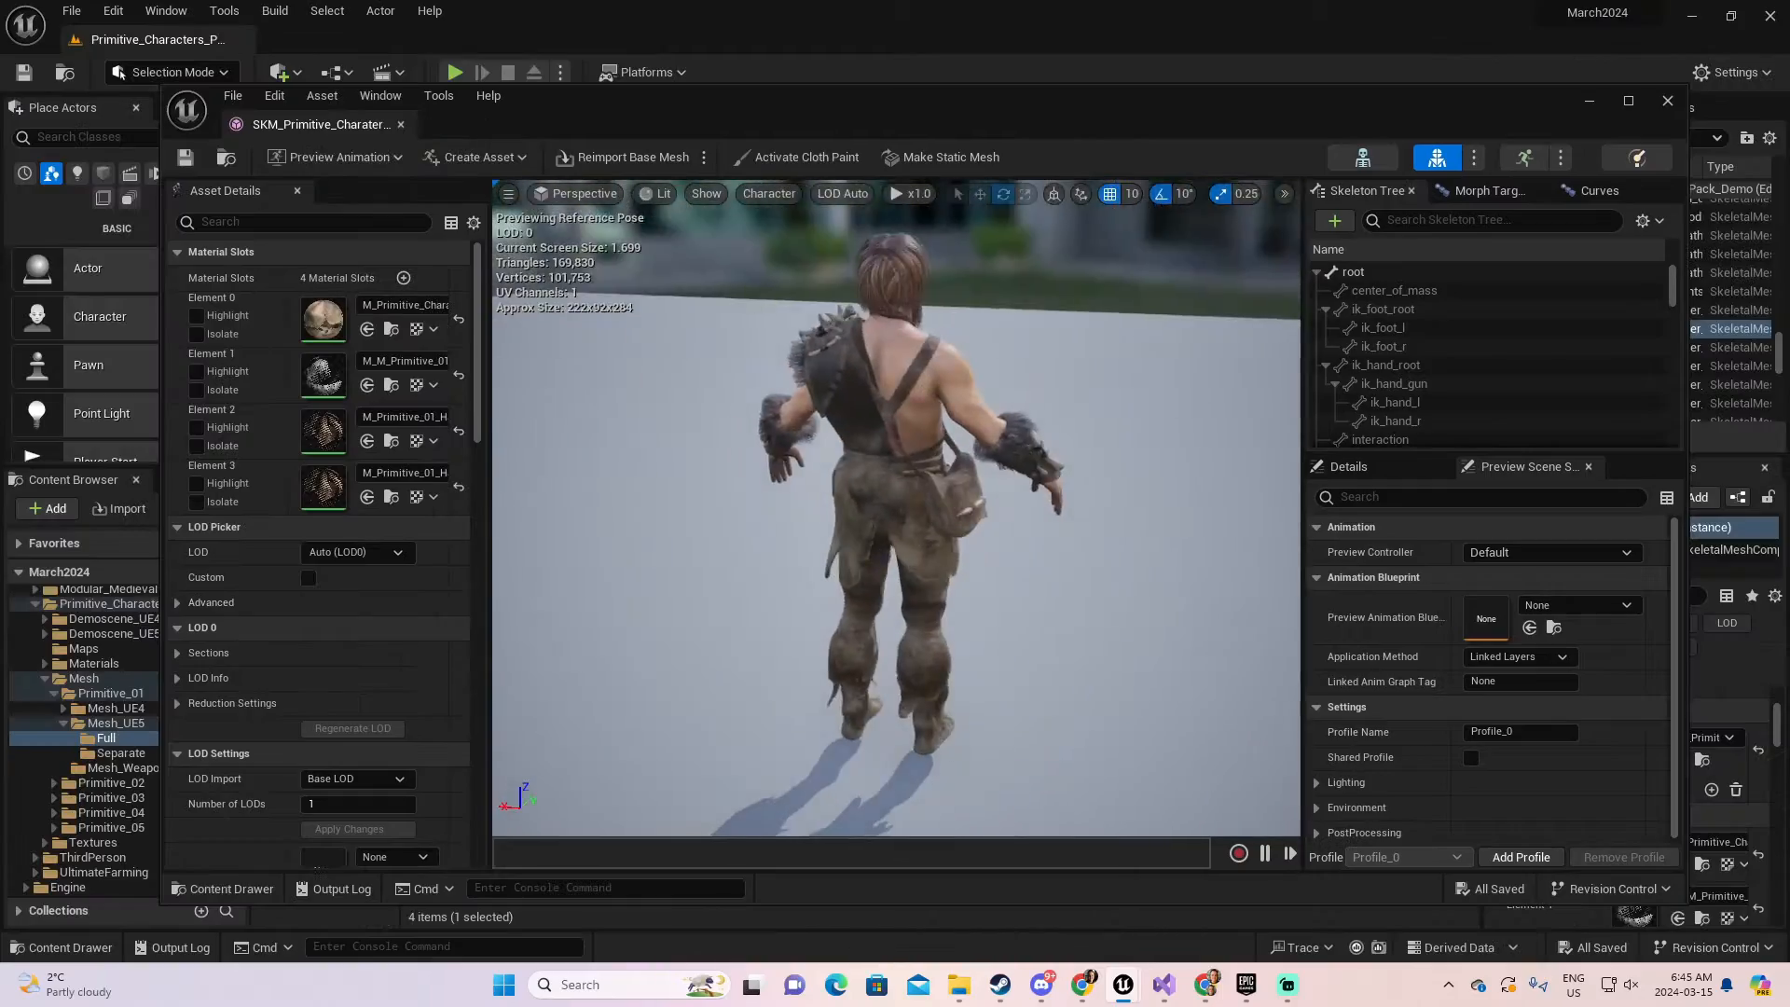
{"action": "left_click_drag", "start_coordinate": [895, 508], "coordinate": [1240, 508], "text": "alt"}
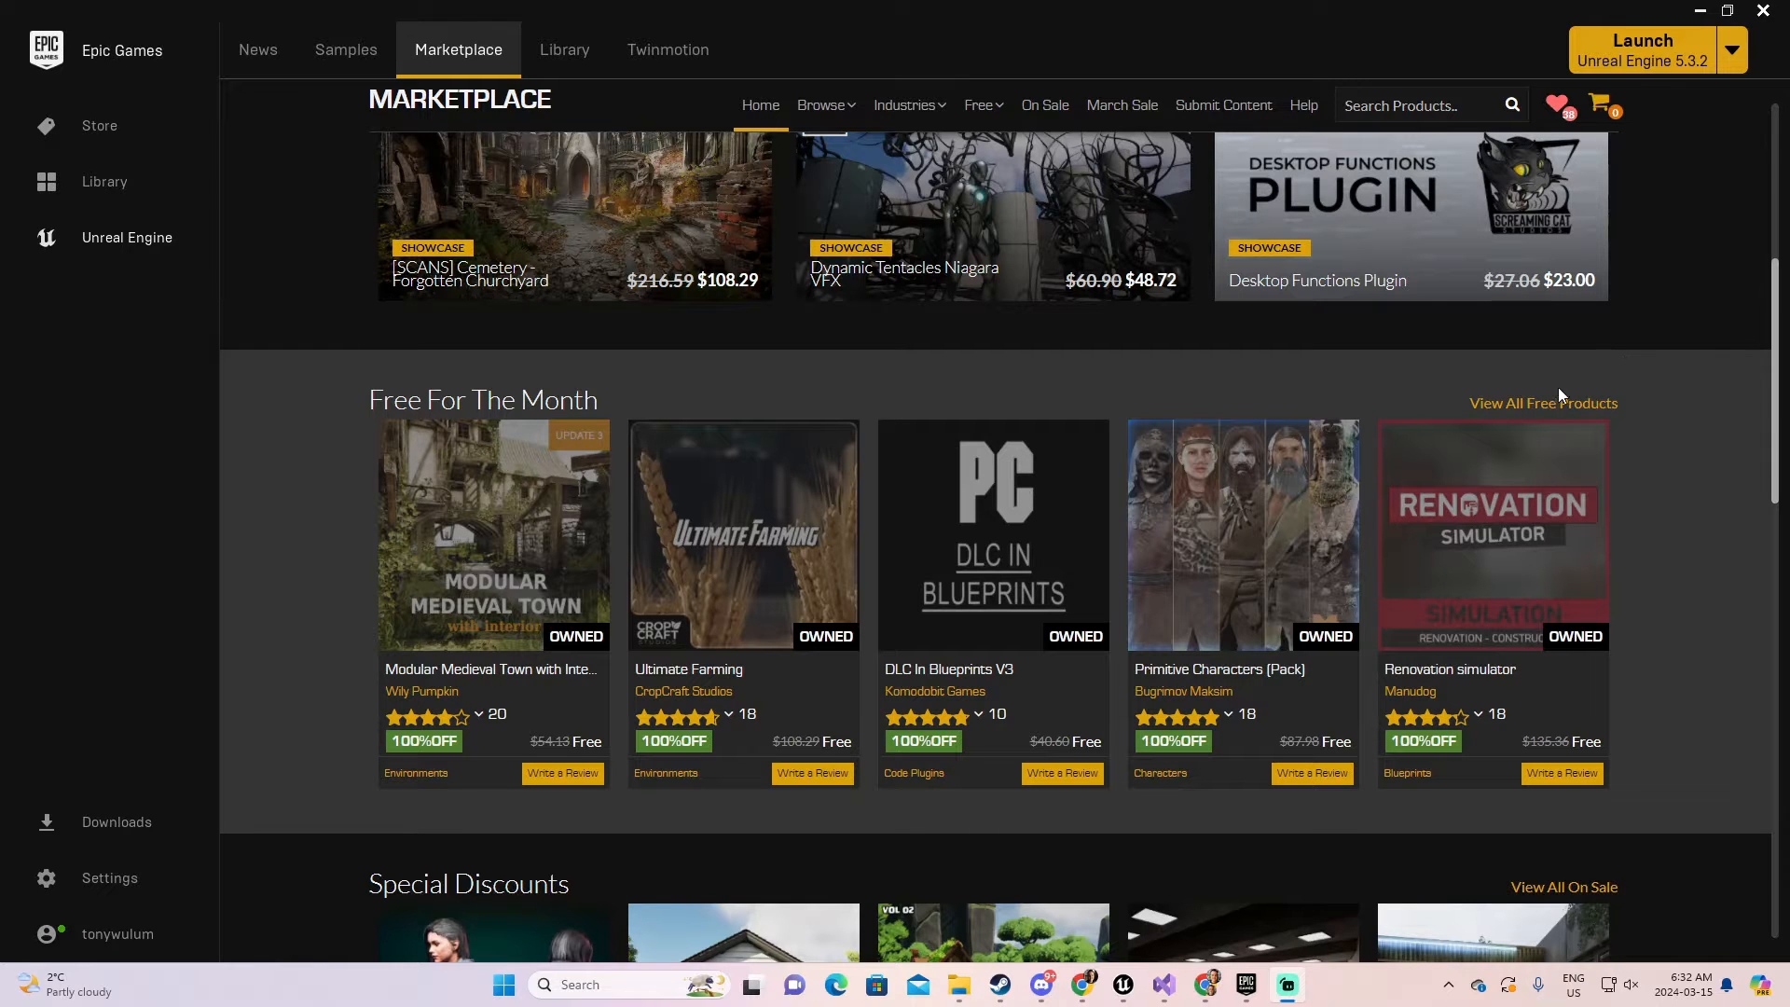
Open the Ultimate Farming page from the free products of the month and browse its preview images.
{"action": "left_click", "coordinate": [768, 557]}
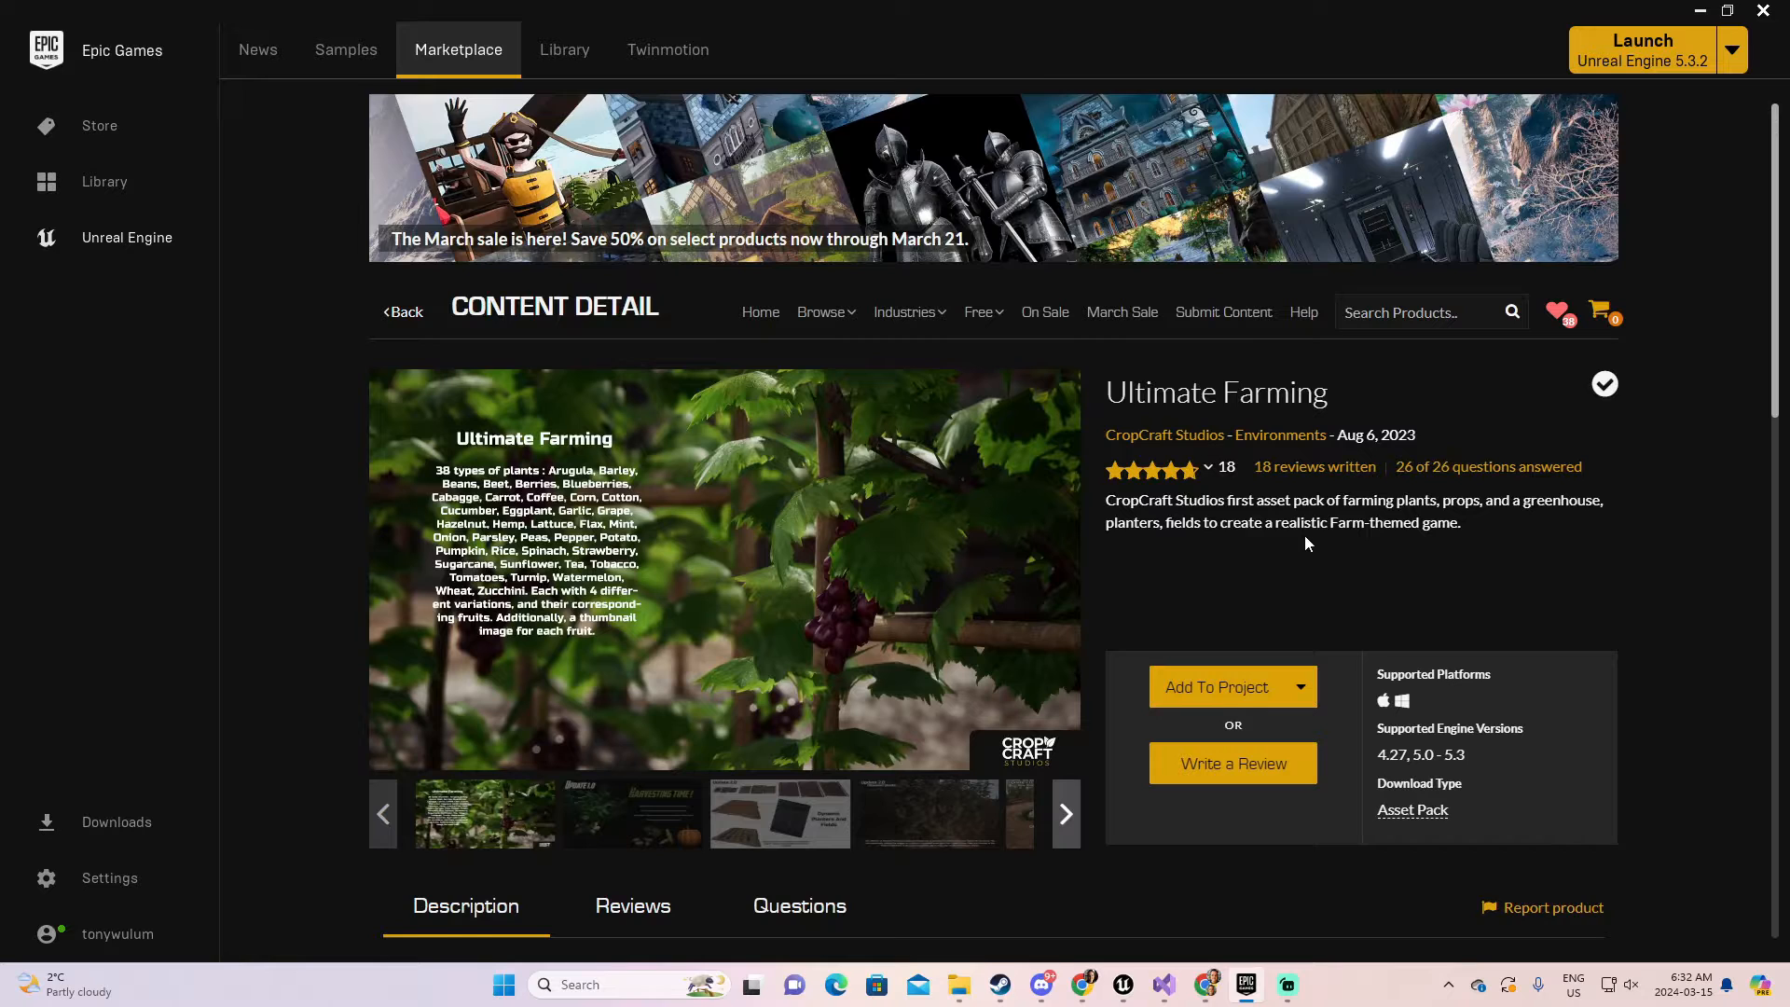
{"action": "scroll", "coordinate": [1305, 537], "scroll_direction": "down", "scroll_amount": 1}
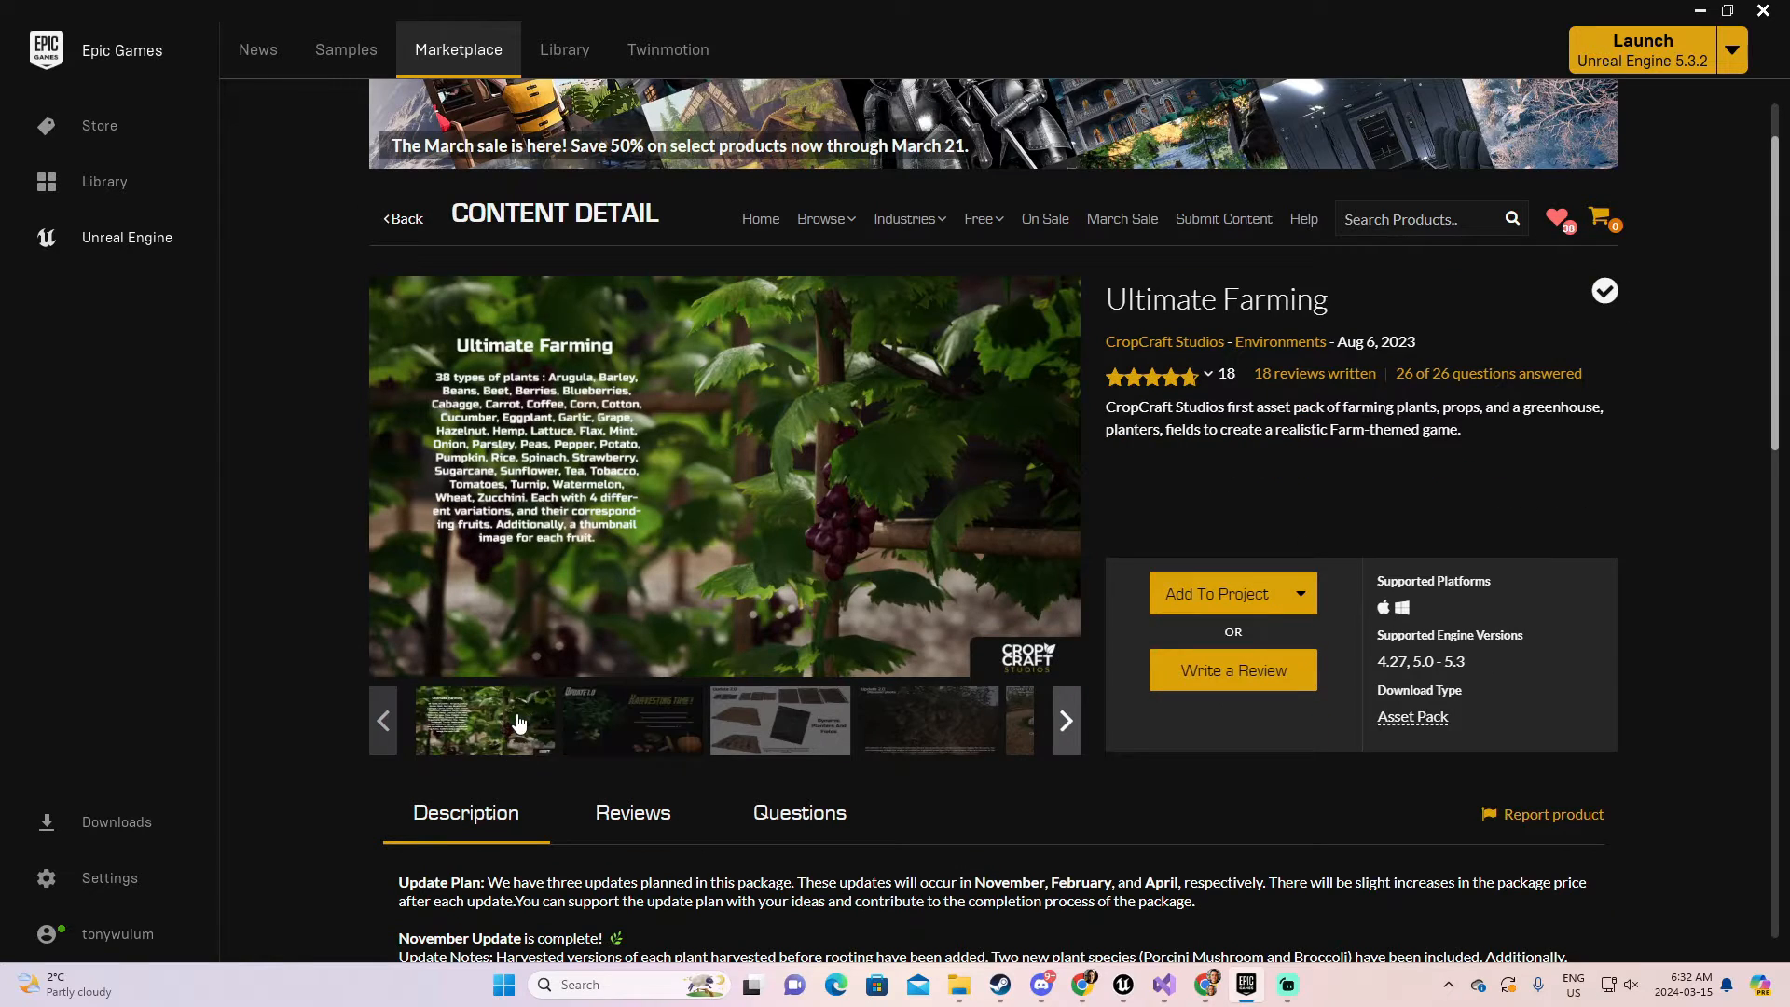
{"action": "left_click", "coordinate": [643, 720]}
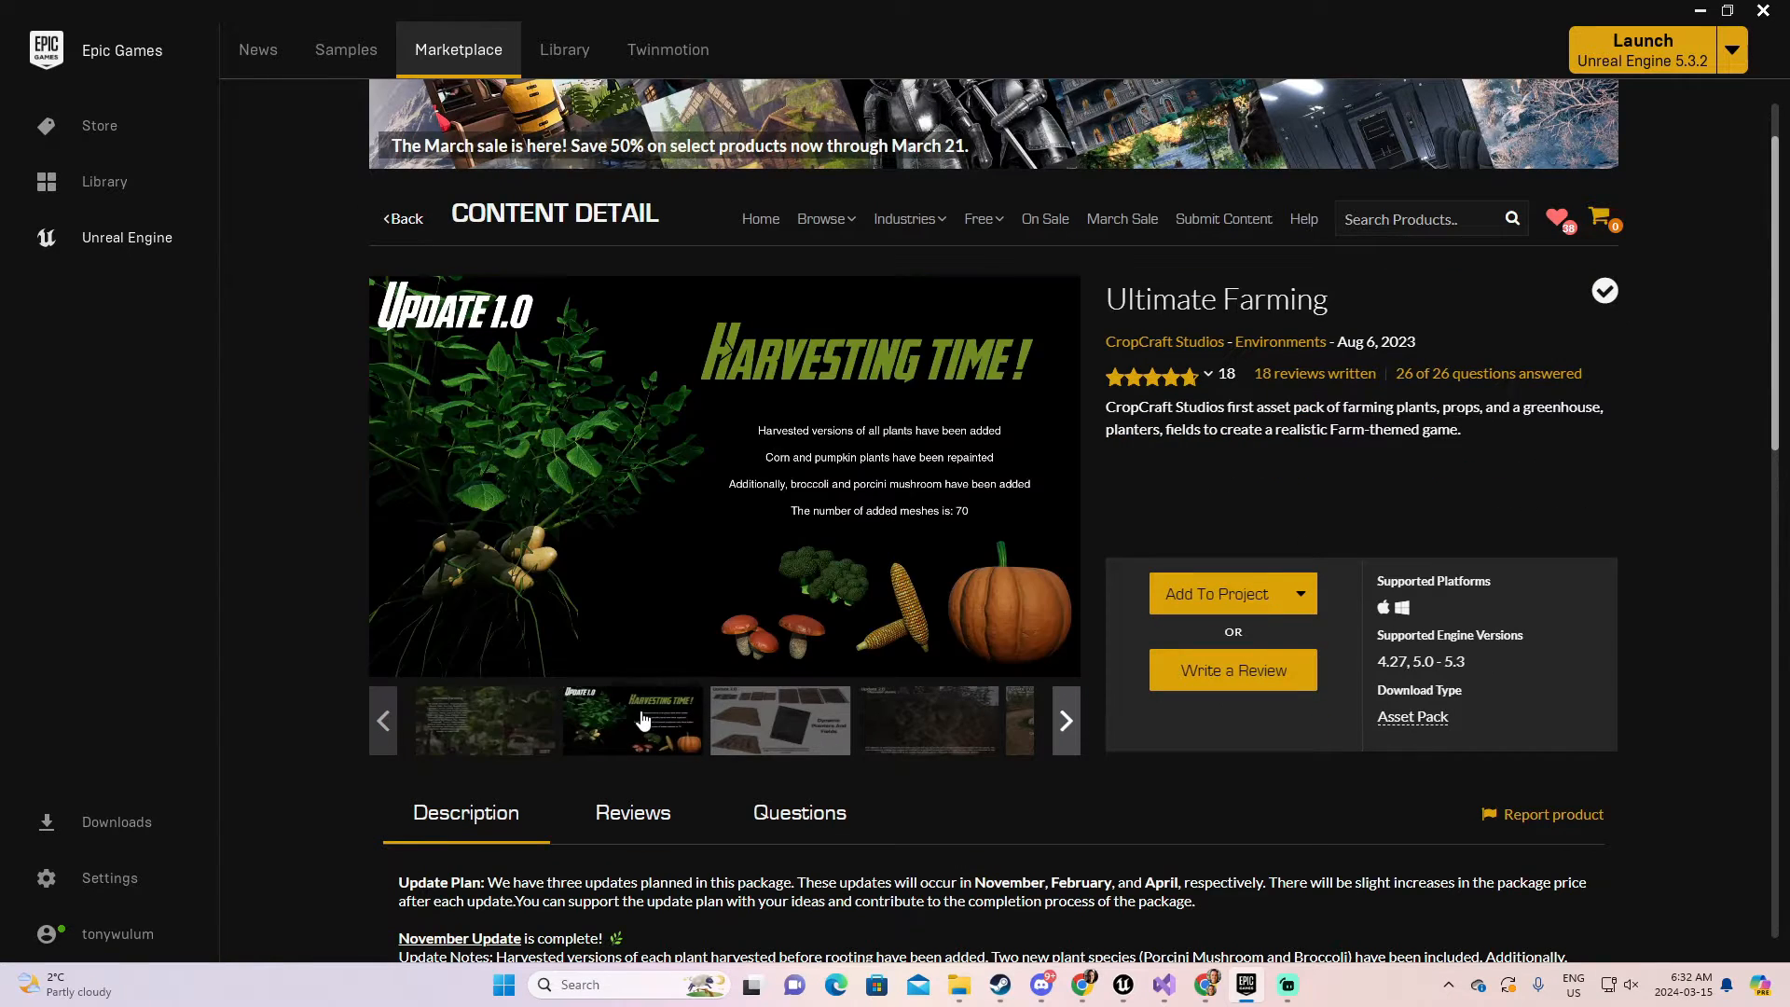
{"action": "left_click", "coordinate": [781, 724]}
{"action": "left_click", "coordinate": [954, 726]}
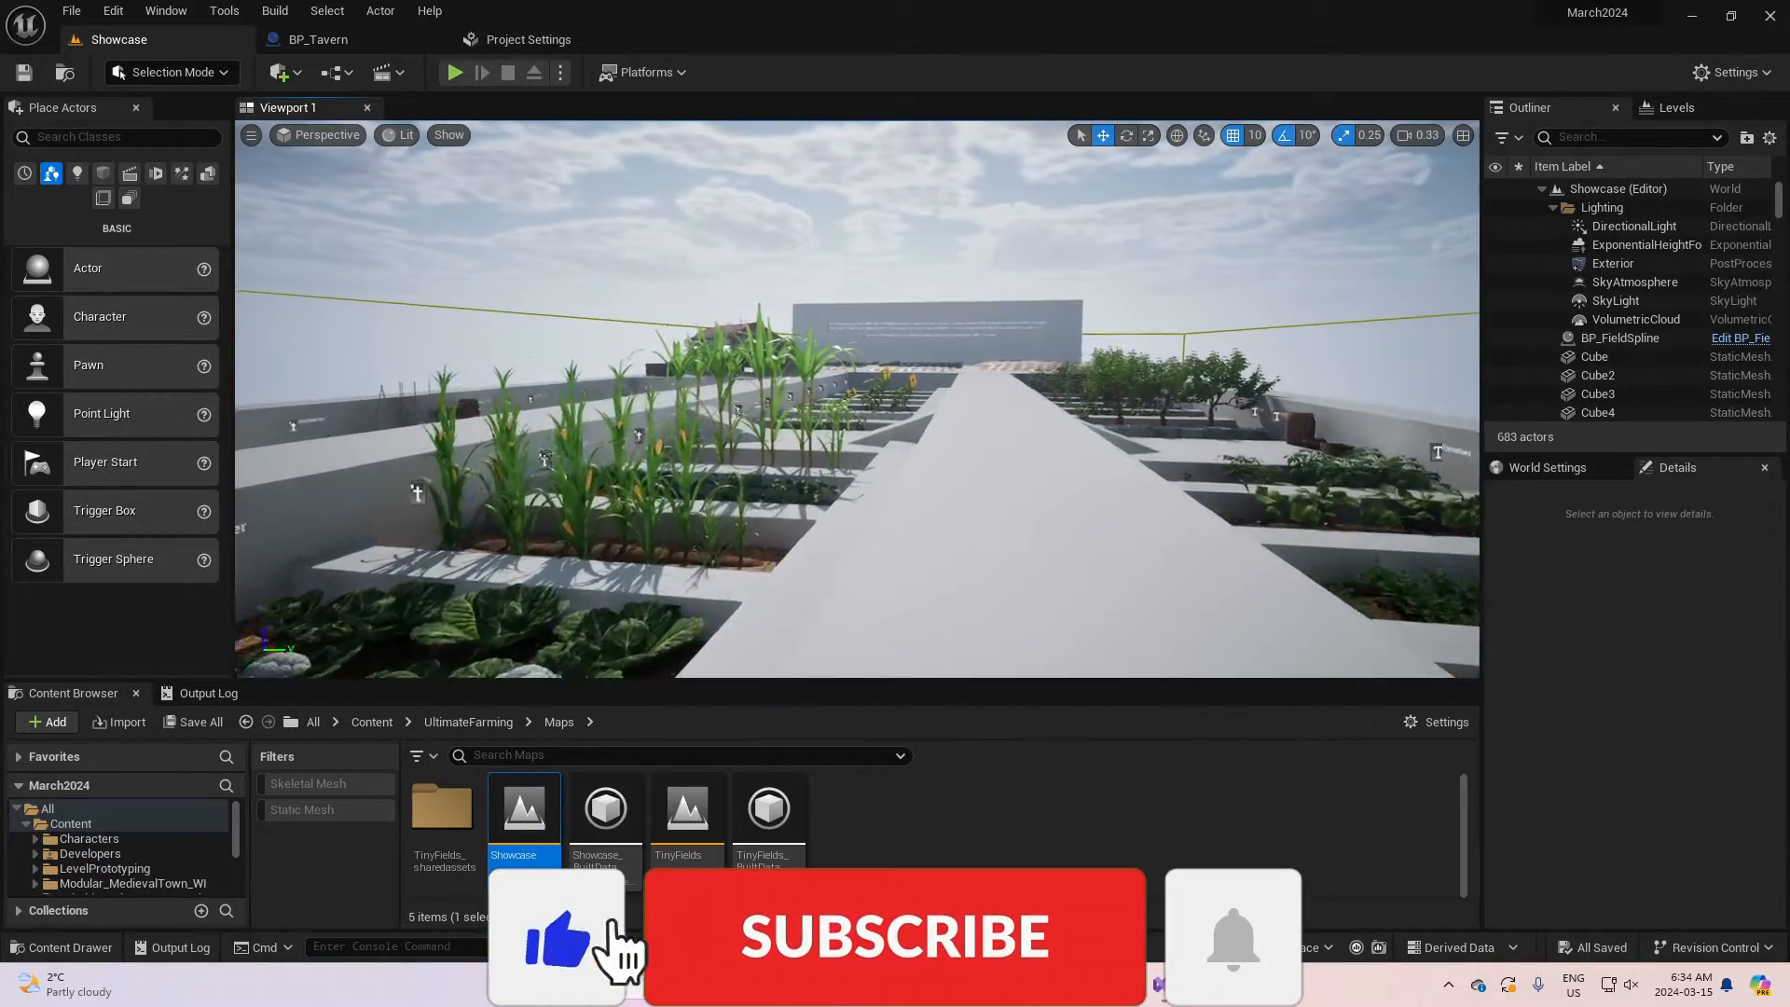
Fly through the UltimateFarming Showcase level to examine the crop planters and fruit trees.
{"action": "key", "text": "w"}
{"action": "right_click_drag", "start_coordinate": [857, 399], "coordinate": [616, 461]}
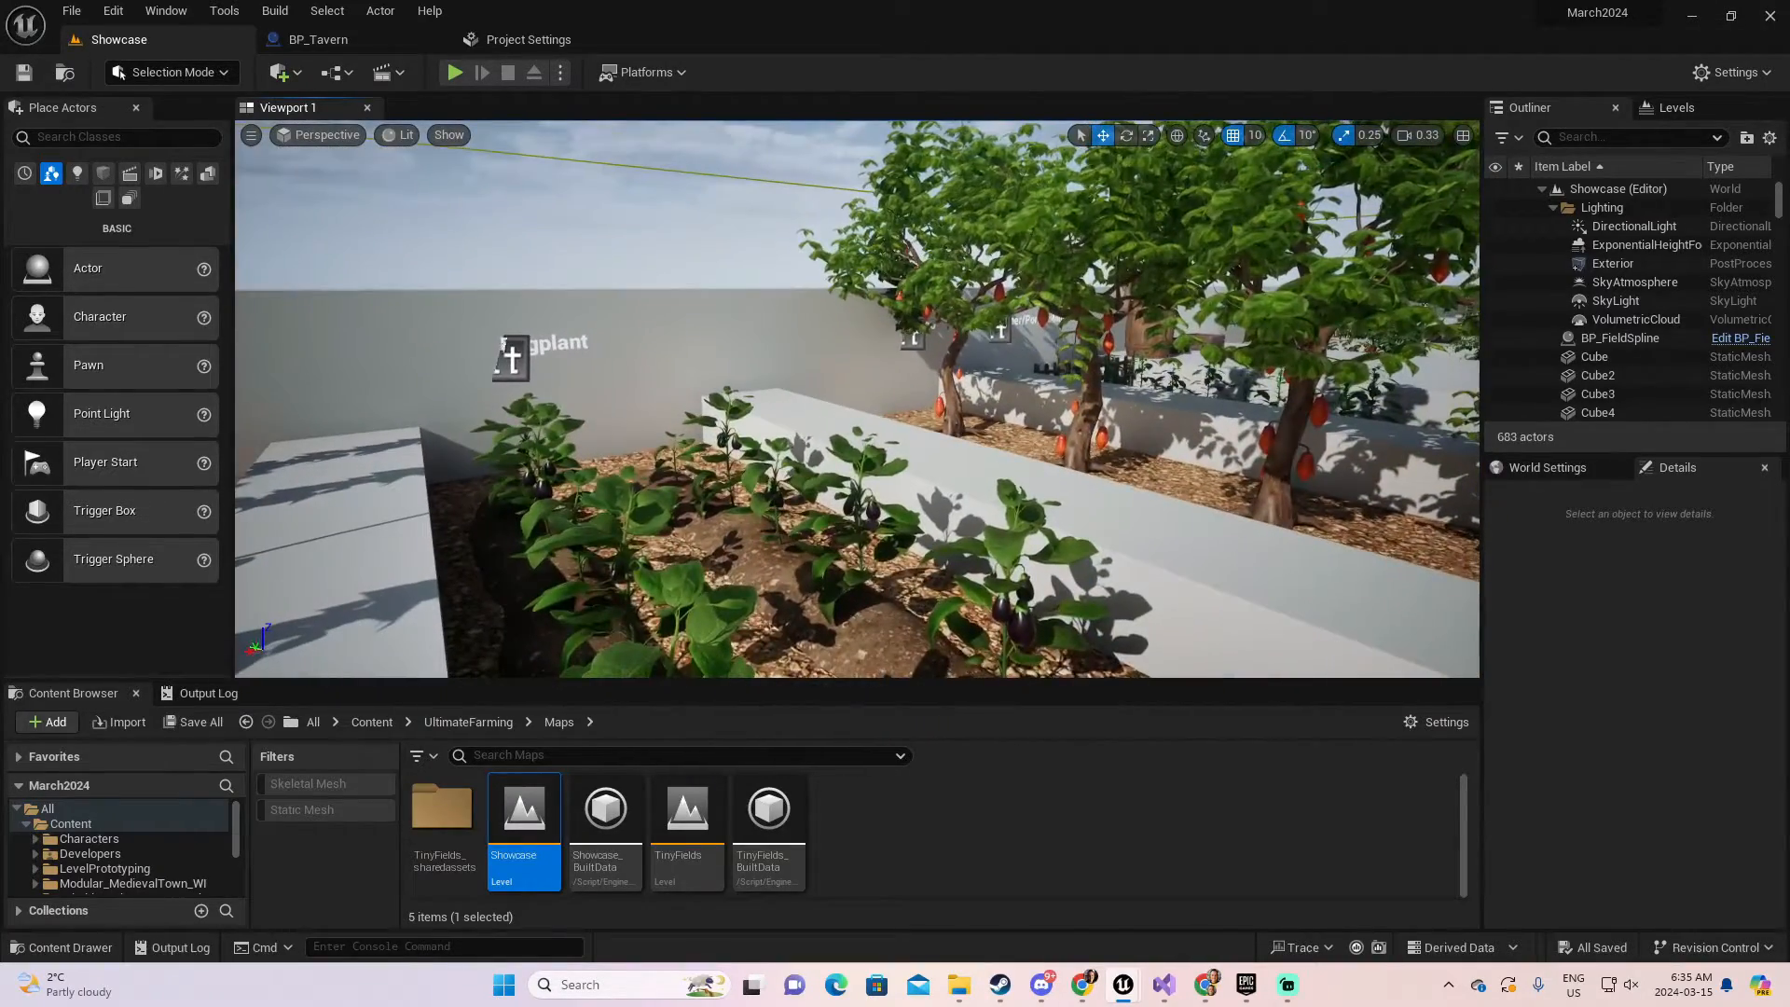
{"action": "key", "text": "d"}
{"action": "right_click_drag", "start_coordinate": [858, 400], "coordinate": [686, 354]}
{"action": "key", "text": "w"}
{"action": "key", "text": "w"}
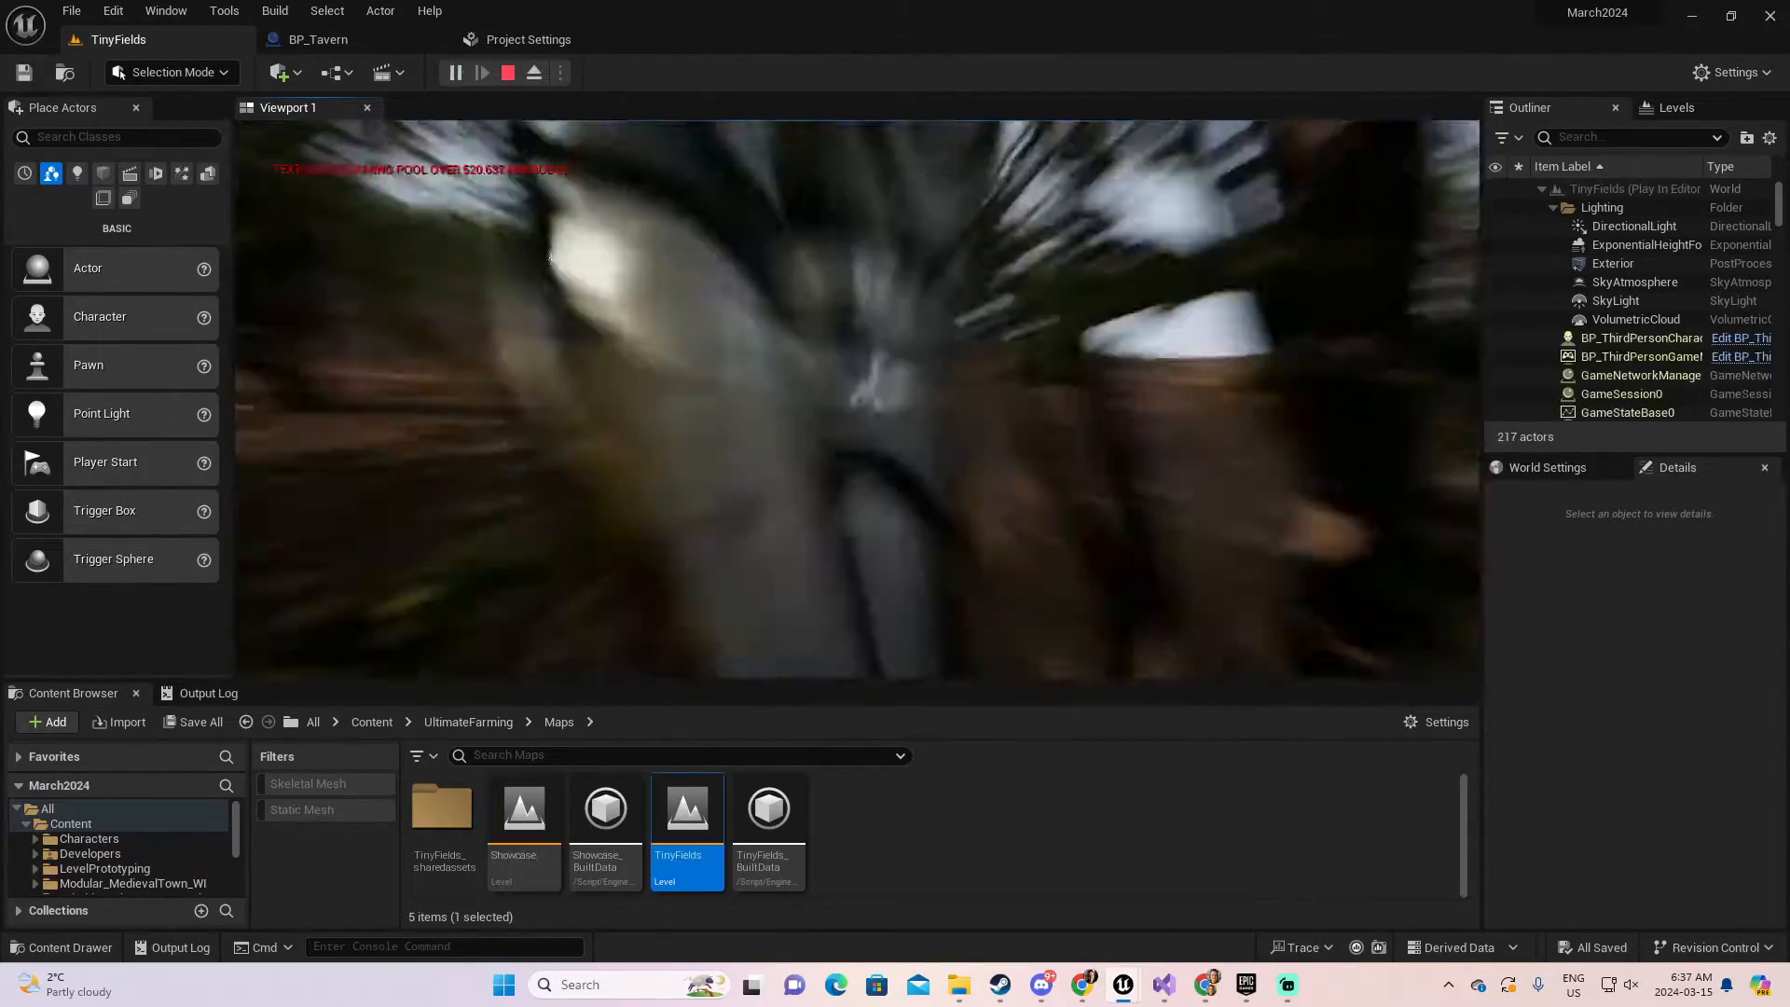
Run the third-person character through the TinyFields level in play mode.
{"action": "key", "text": "w"}
{"action": "key", "text": "w"}
{"action": "key", "text": "w"}
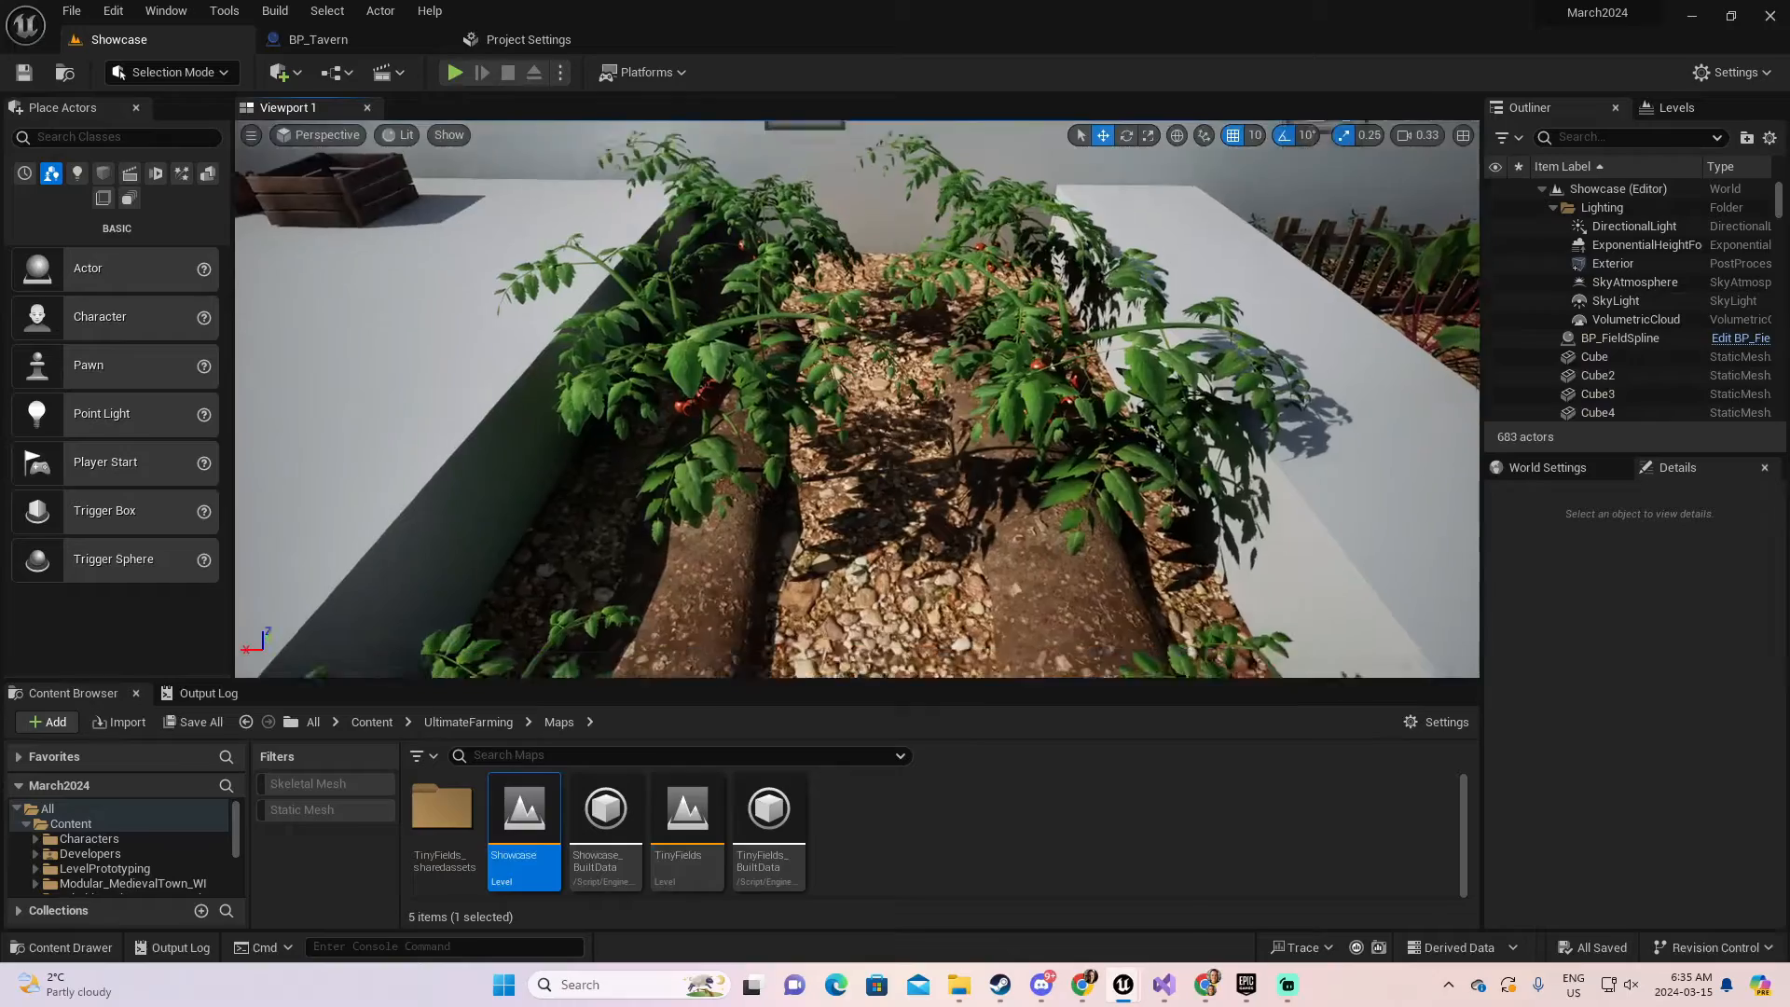
Examine the tomato plants and their fruit up close in the Showcase level's planter.
{"action": "key", "text": "w"}
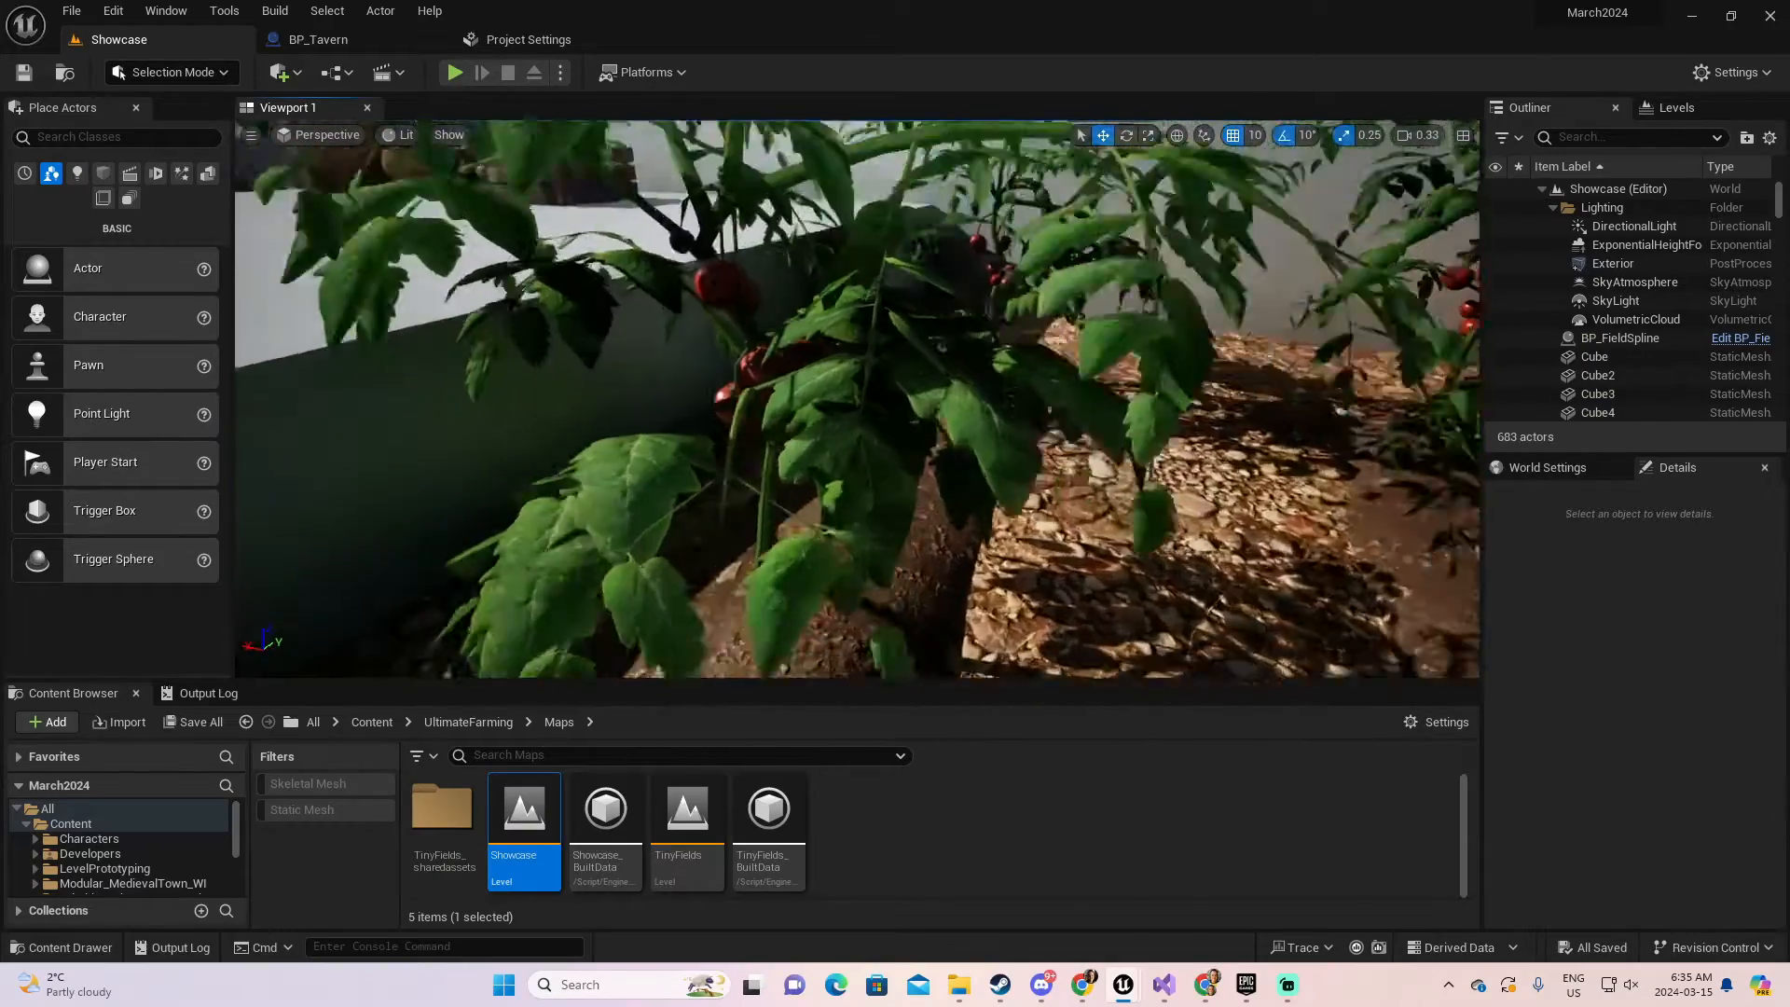
{"action": "key", "text": "w"}
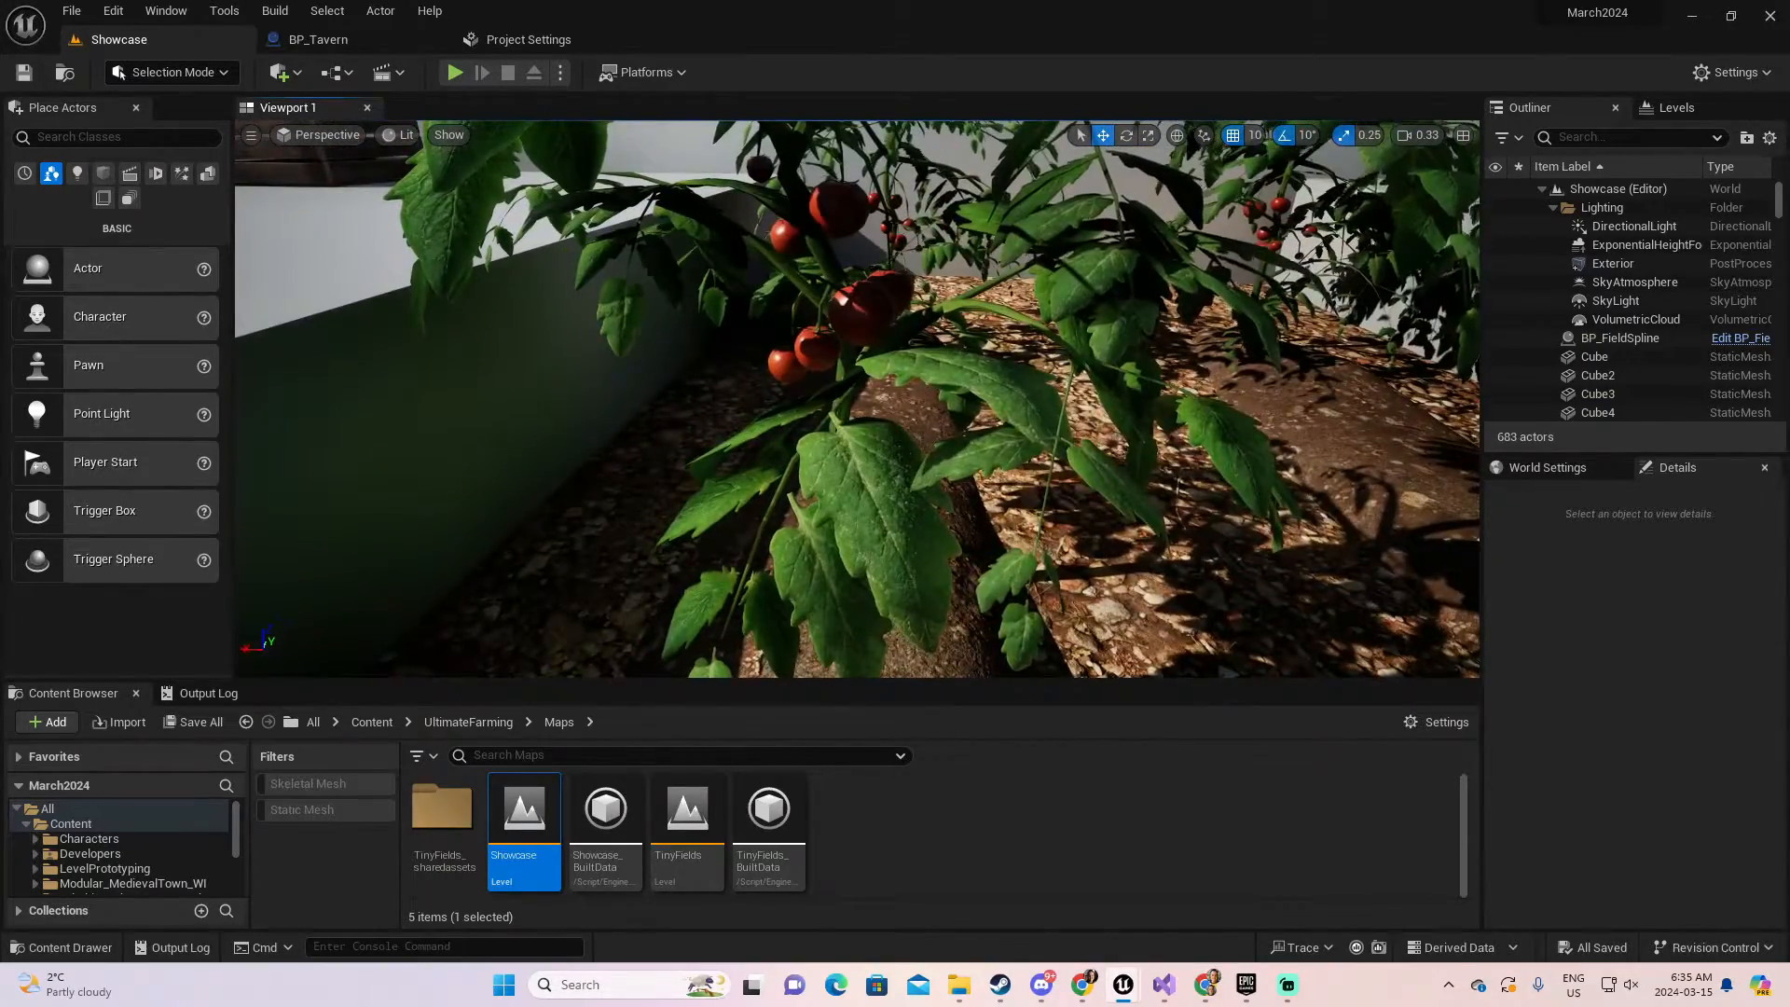
{"action": "key", "text": "s"}
{"action": "key", "text": "a"}
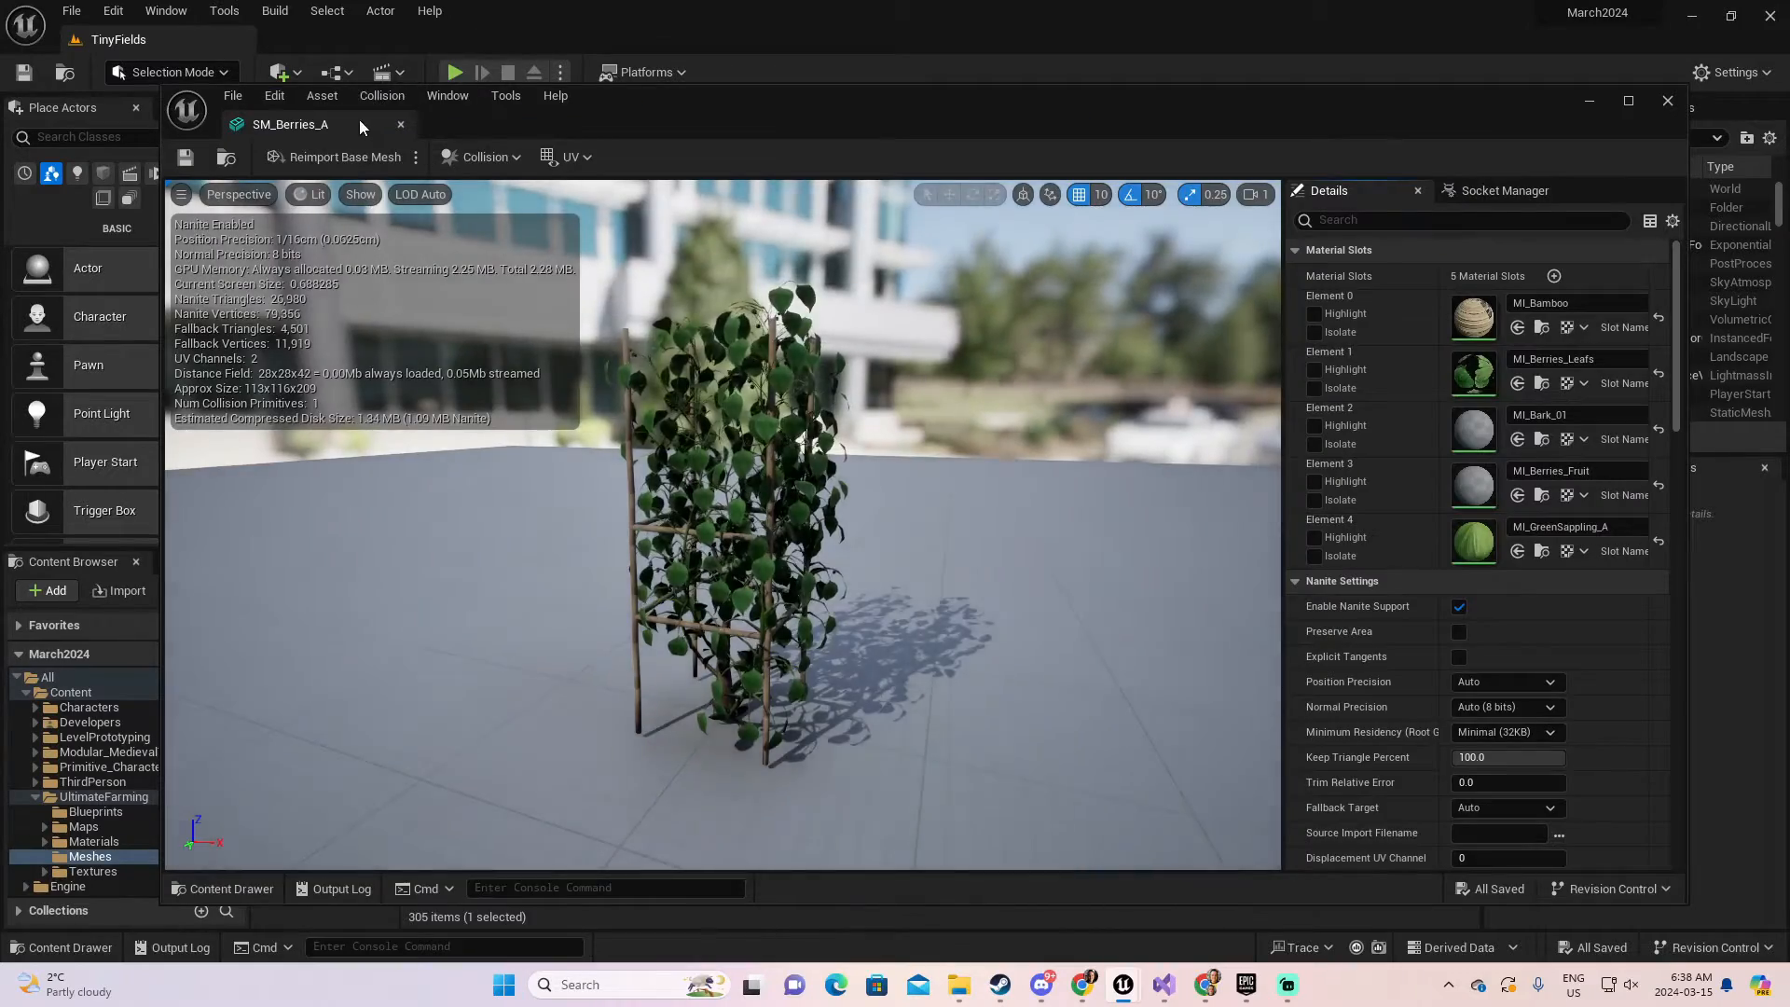
Dock the SM_Berries_A mesh editor in the main window, then inspect the berry trellis and the soil row of BP_FieldSpline.
{"action": "left_click_drag", "start_coordinate": [360, 119], "coordinate": [390, 48]}
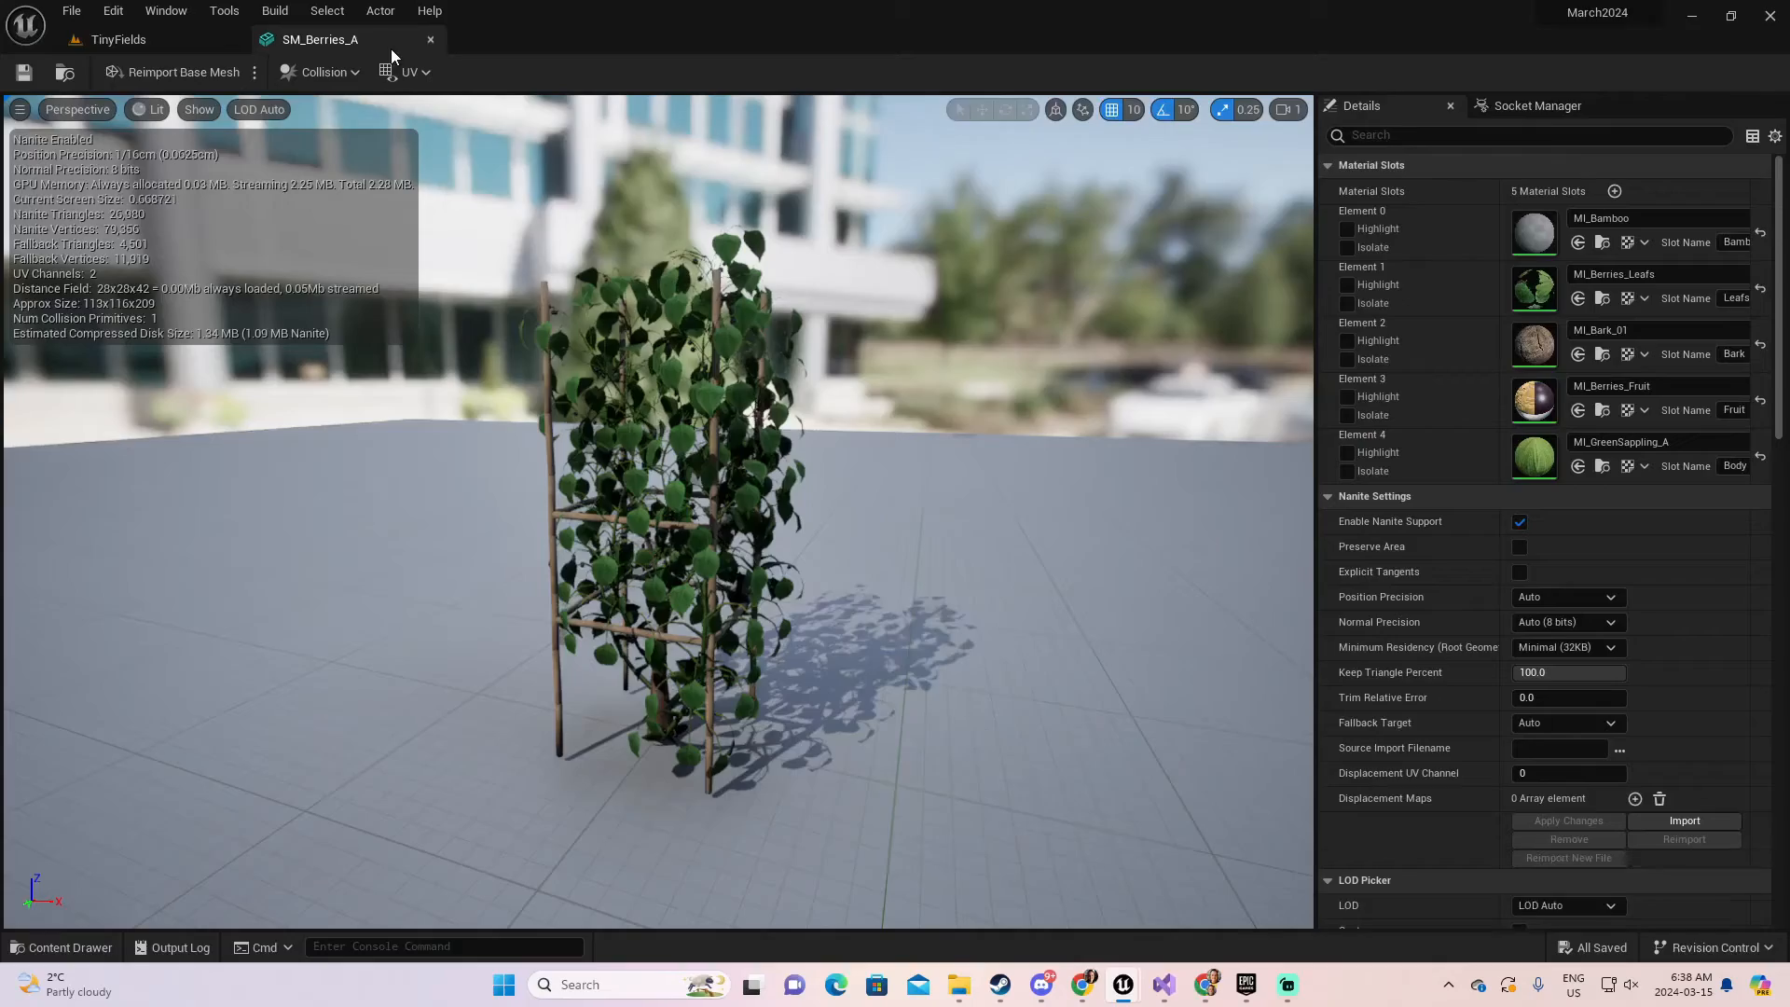
{"action": "left_click_drag", "start_coordinate": [690, 364], "coordinate": [392, 447], "text": "alt"}
{"action": "left_click_drag", "start_coordinate": [555, 397], "coordinate": [522, 407]}
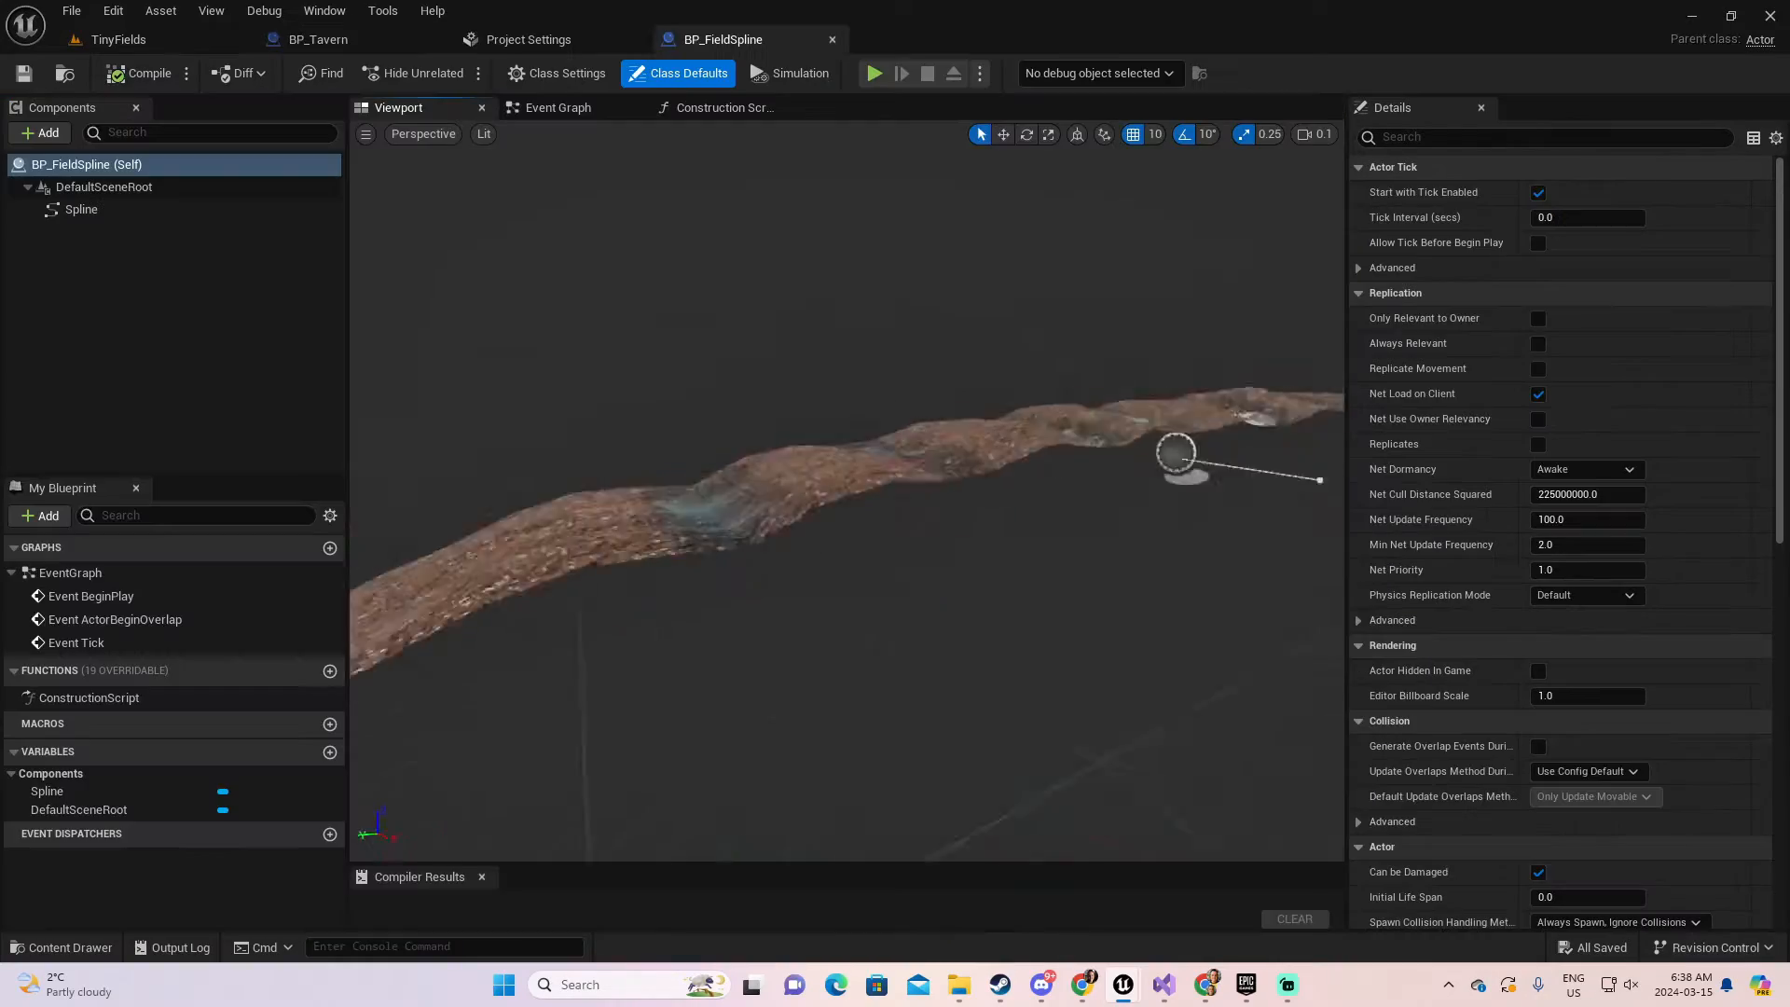
{"action": "right_click_drag", "start_coordinate": [793, 494], "coordinate": [1021, 494]}
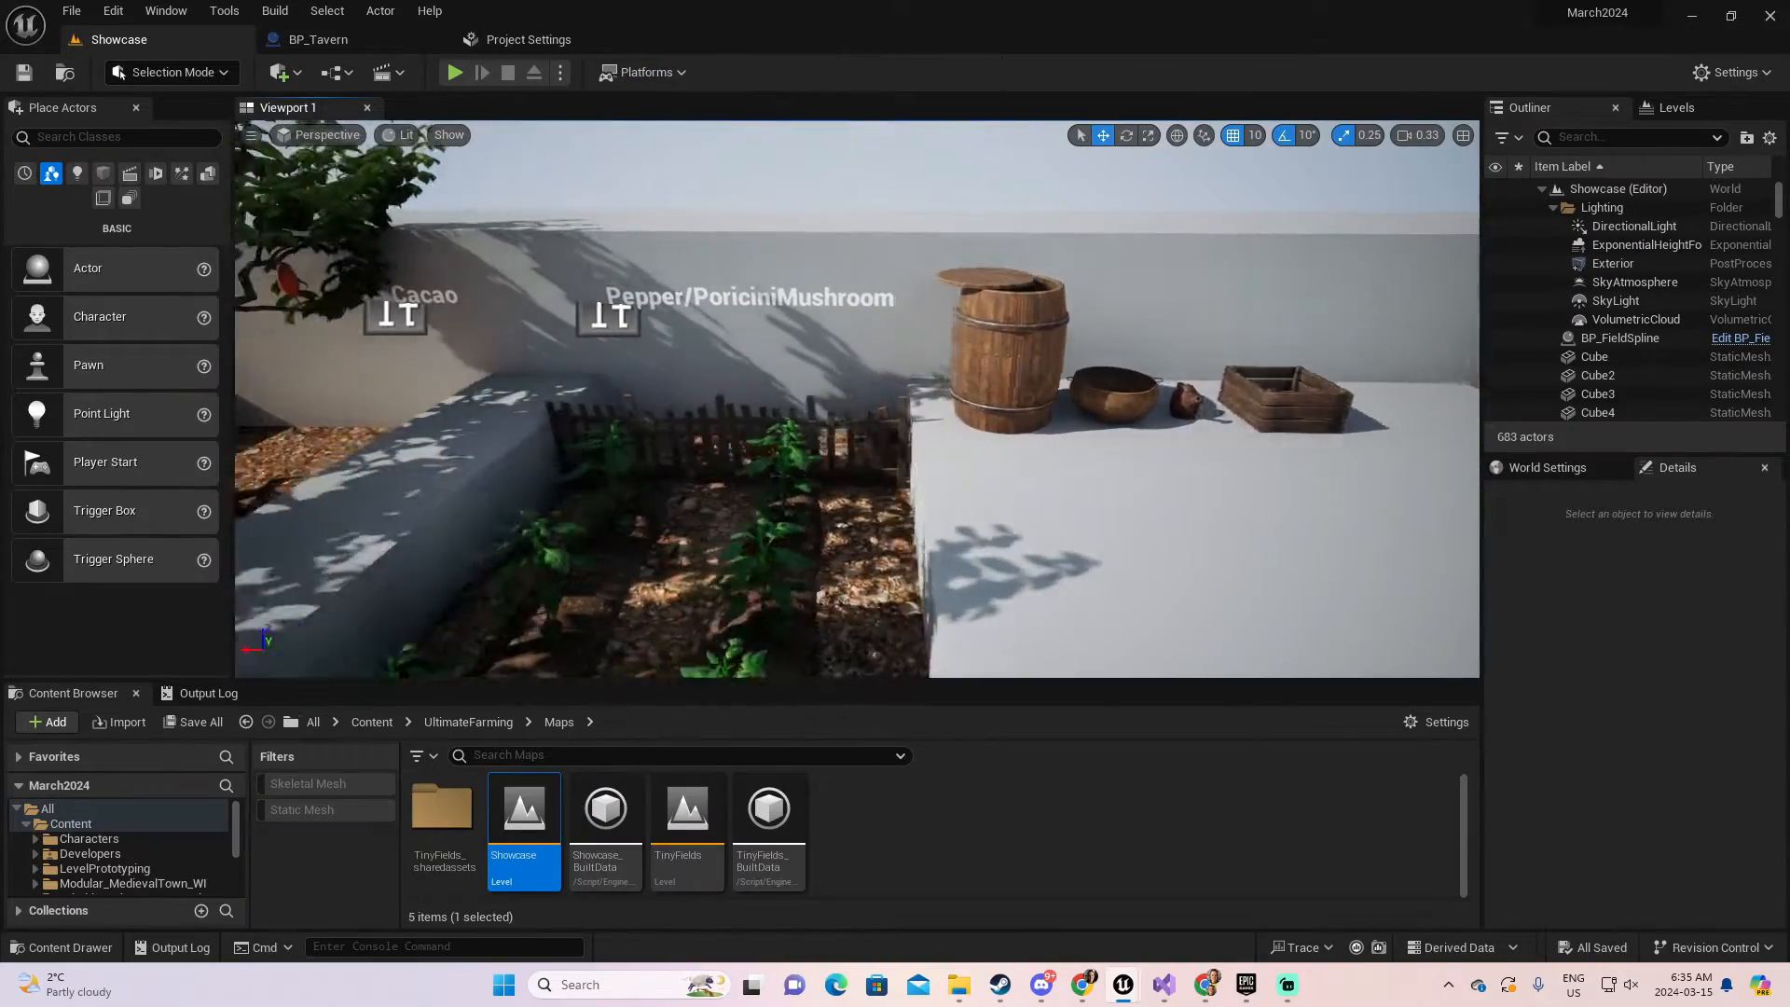
View the pepper planter and nearby props in Showcase, and run past the stone building and crop rows in TinyFields.
{"action": "right_click_drag", "start_coordinate": [858, 399], "coordinate": [751, 448]}
{"action": "key", "text": "w"}
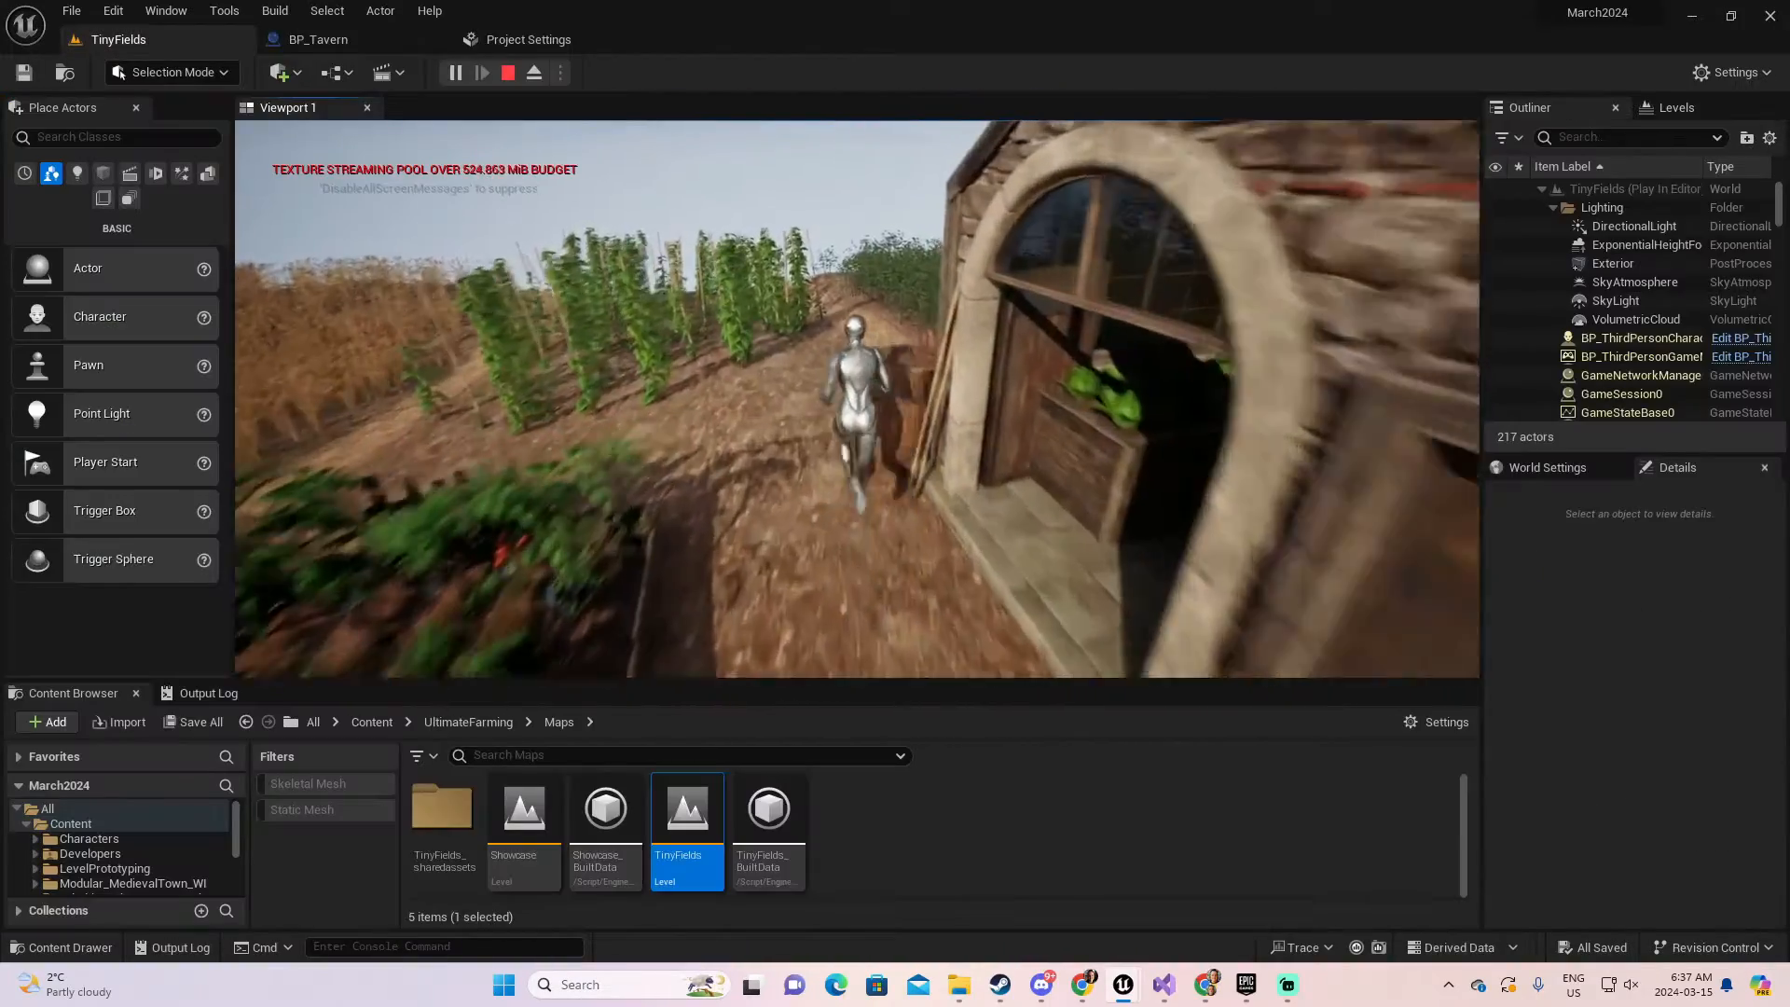
{"action": "key", "text": "w"}
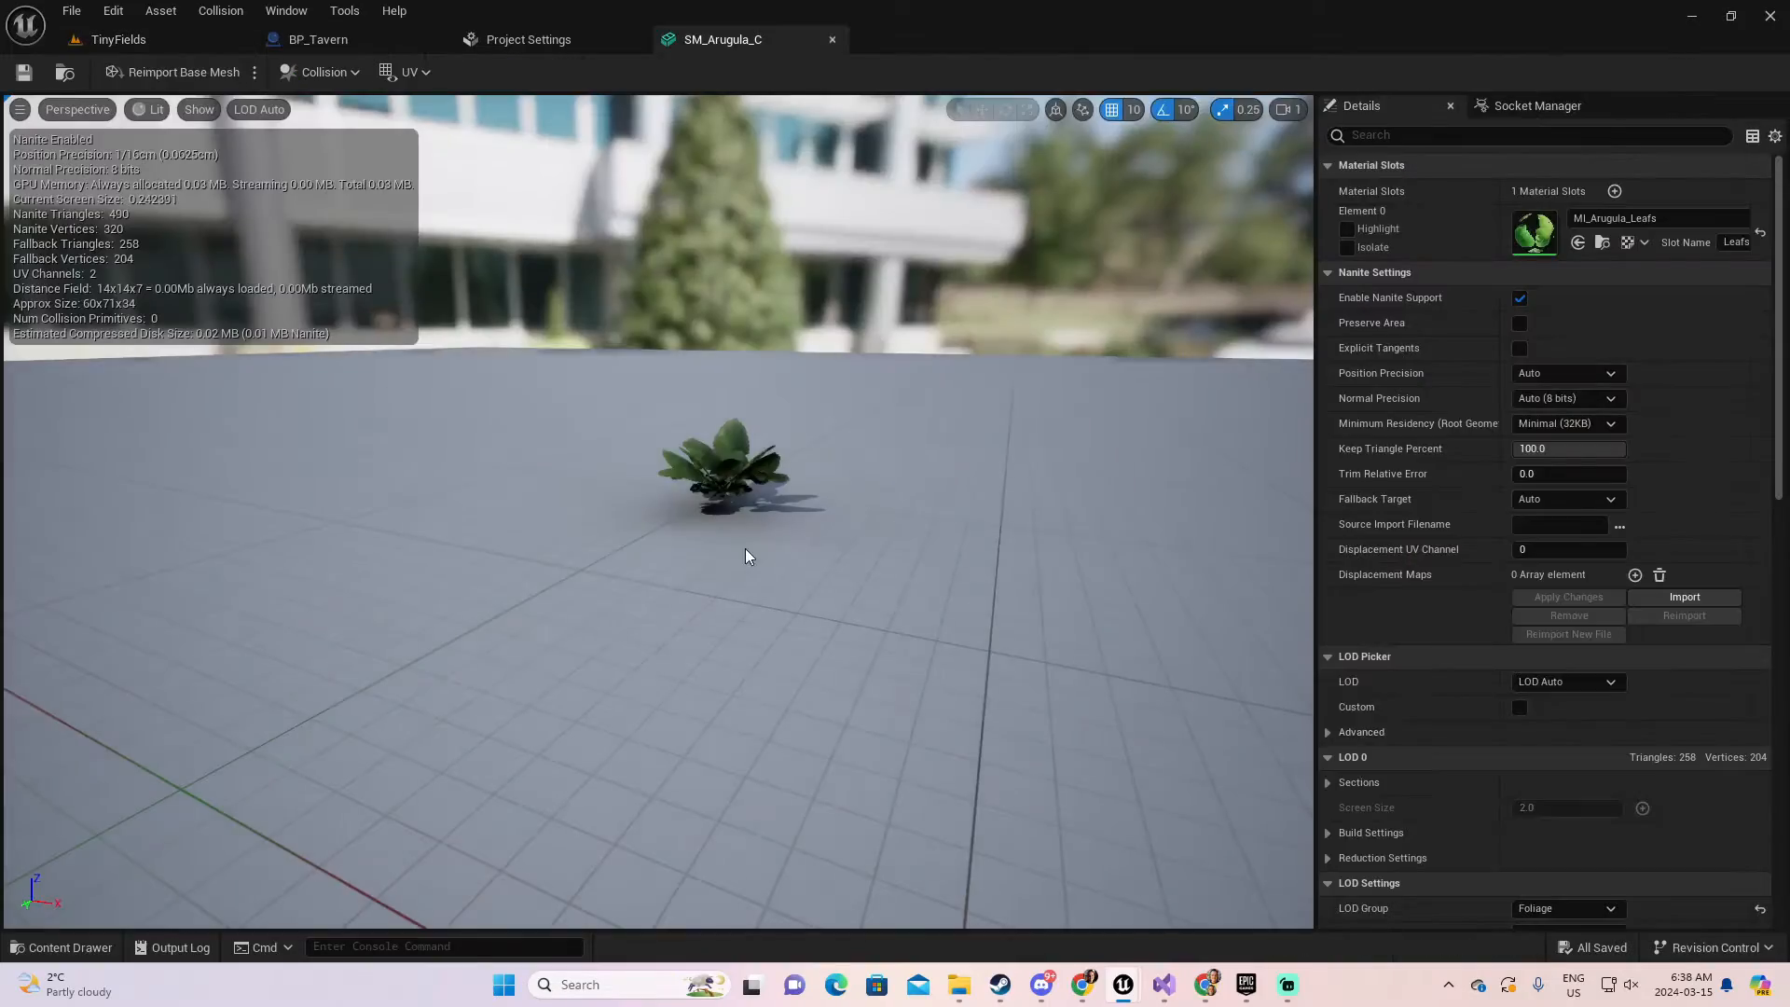
Inspect the SM_Arugula_C plant mesh up close in its mesh editor.
{"action": "scroll", "coordinate": [759, 531], "scroll_direction": "up", "scroll_amount": 5}
{"action": "left_click_drag", "start_coordinate": [759, 532], "coordinate": [783, 484]}
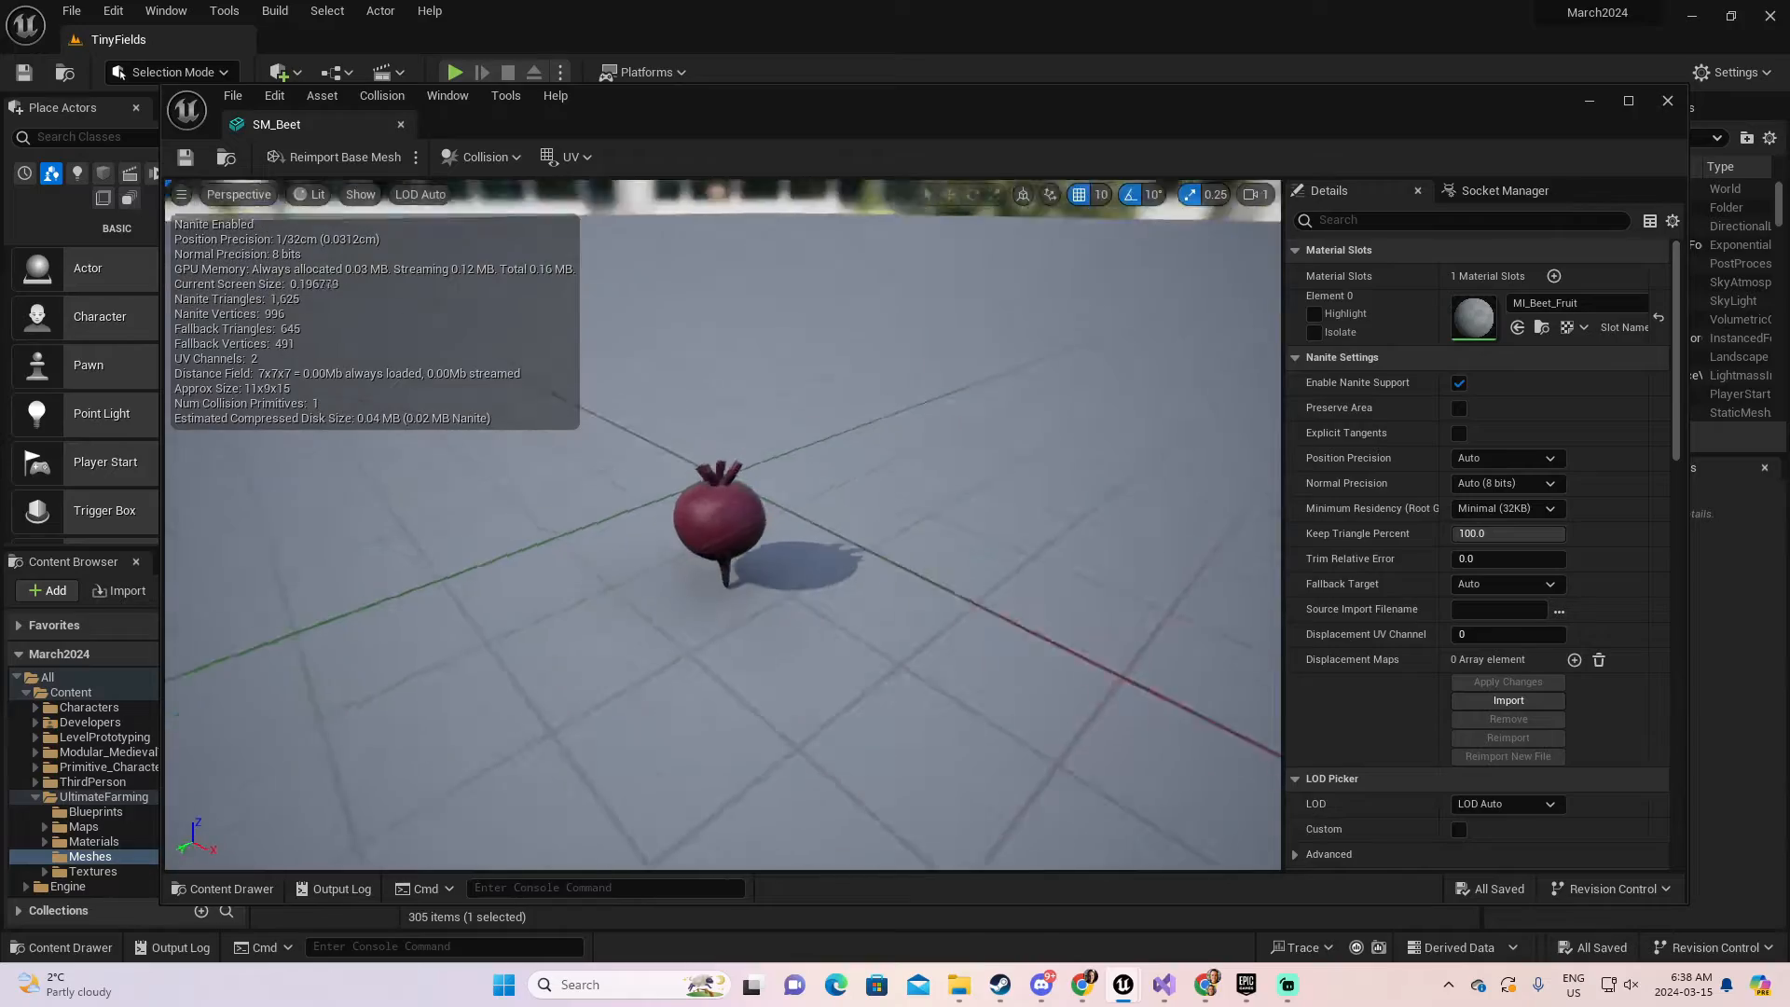